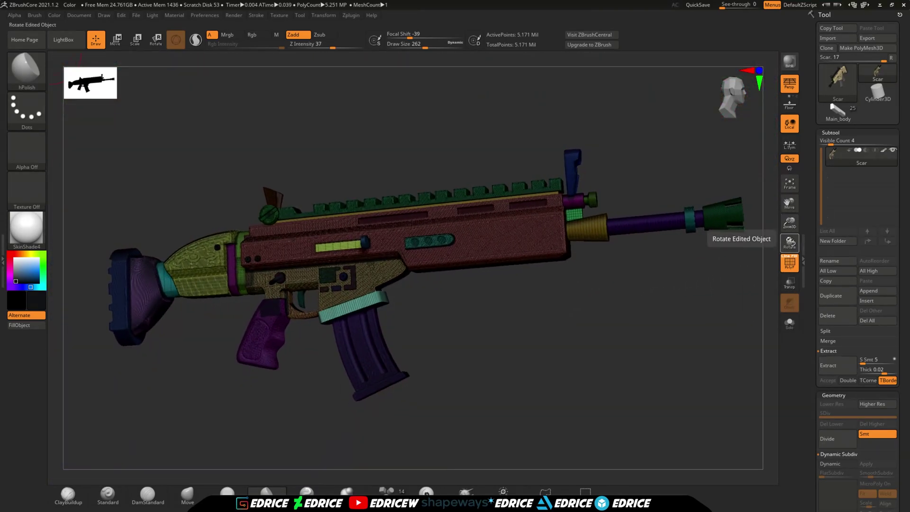
Open the saved "sworf" project and fit the whole sword in view.
left_click_drag(570, 333, 596, 353)
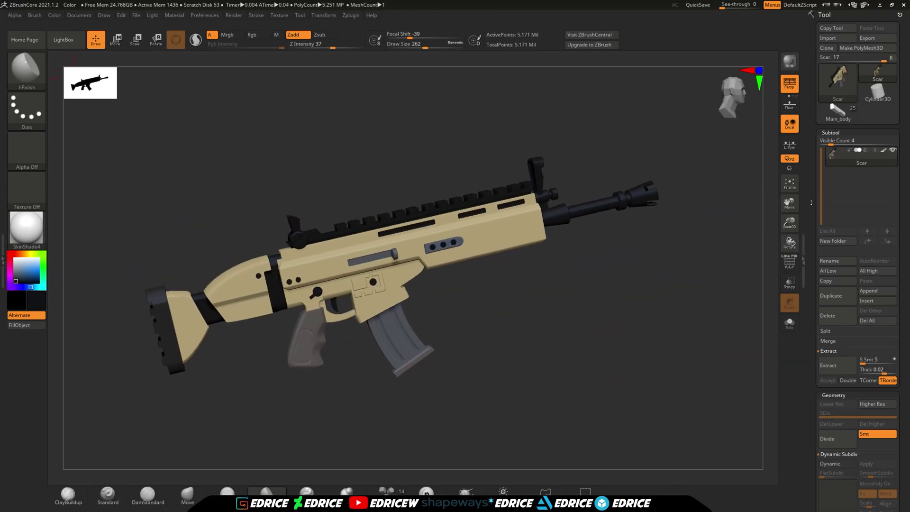
left_click(136, 16)
left_click(153, 31)
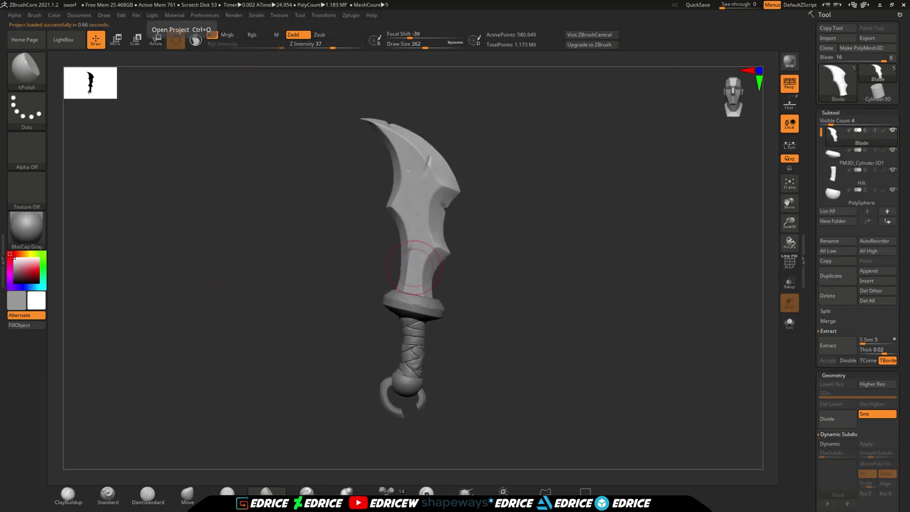
left_click(789, 184)
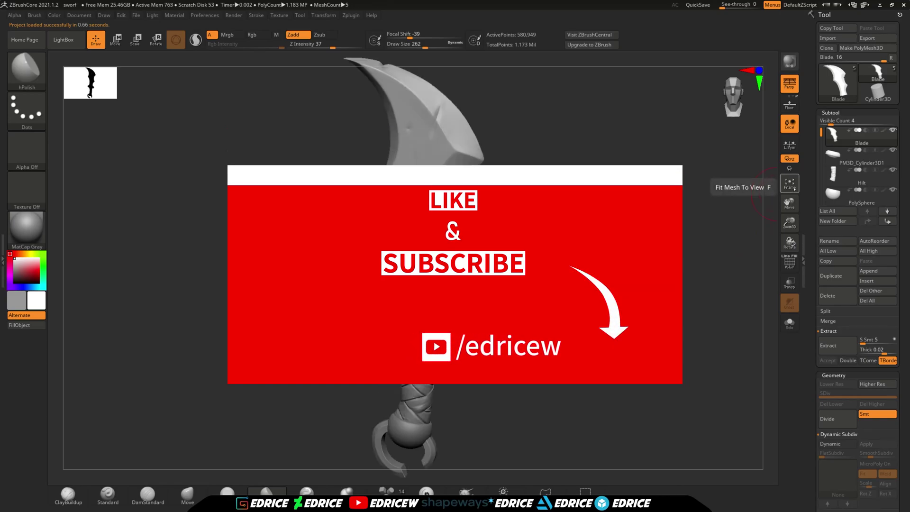
Show the polygon wireframe and examine the mesh density of the blade and the guard subtool.
mouse_move(789, 222)
left_mouse_down()
mouse_move(739, 229)
mouse_move(747, 257)
left_mouse_up()
left_click(790, 262)
left_click_drag(790, 221, 758, 264)
left_click(793, 257)
left_click(853, 157)
left_click_drag(789, 211, 786, 202)
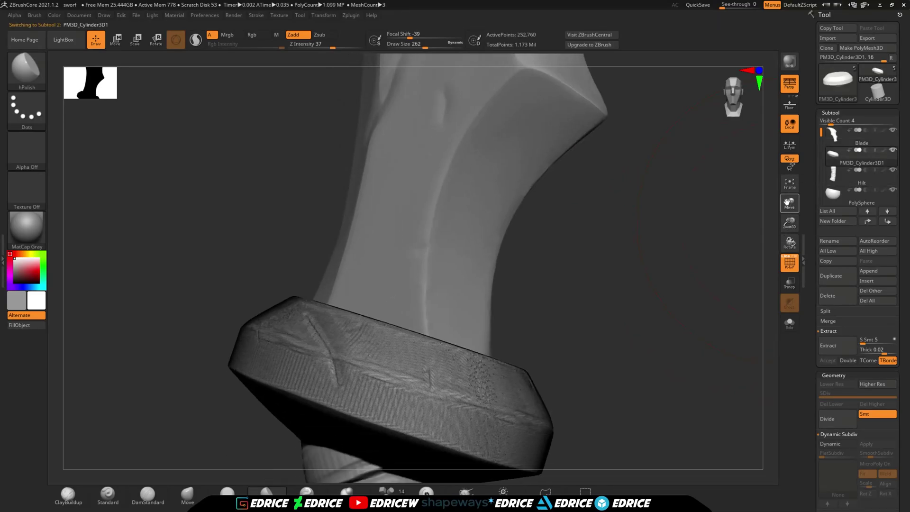
left_click(790, 187)
left_click(792, 189)
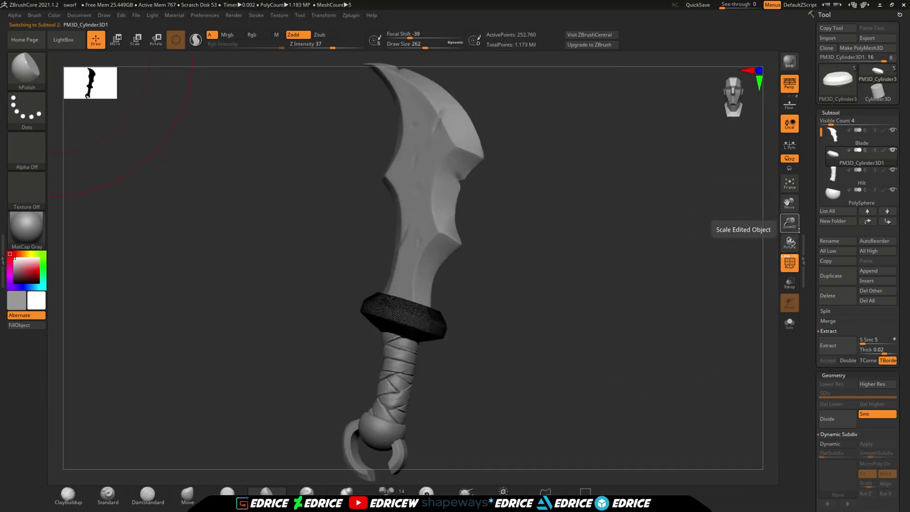
left_click_drag(739, 294, 716, 298)
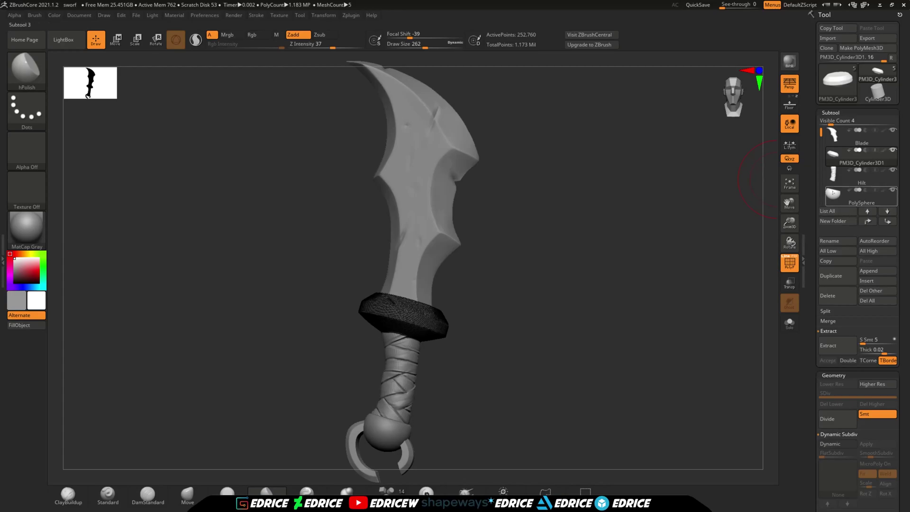
Examine the wireframes of the hilt and the other lower subtools, comparing their mesh density.
left_click(861, 180)
left_click_drag(789, 222, 790, 201)
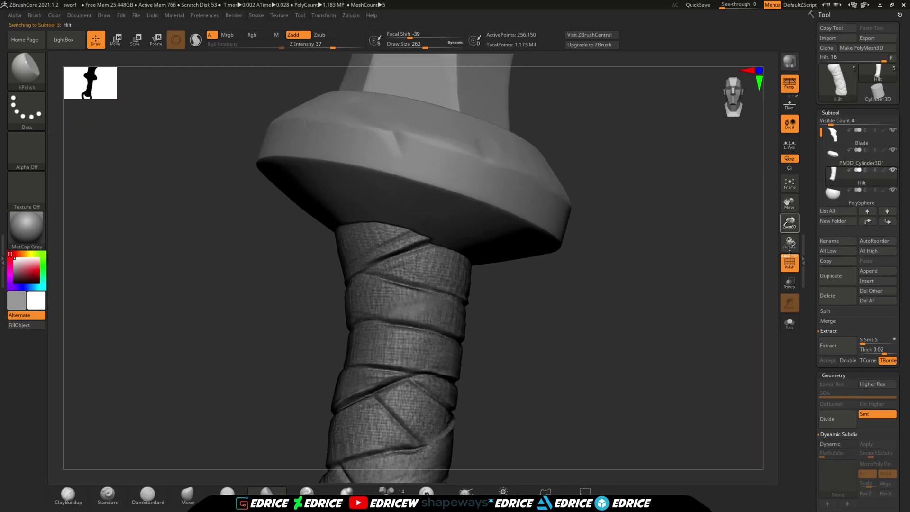
left_click(853, 196)
key("f")
key("f")
left_click_drag(758, 313, 722, 324)
left_click_drag(818, 168, 820, 183)
left_click(852, 156)
left_click_drag(746, 194, 784, 188)
left_click(790, 185)
left_click(789, 185)
Hide the polygon wireframe, set all subtools to their highest subdivision, and examine and render the whole sword.
left_click(789, 263)
left_click(873, 251)
left_click_drag(737, 276, 747, 232)
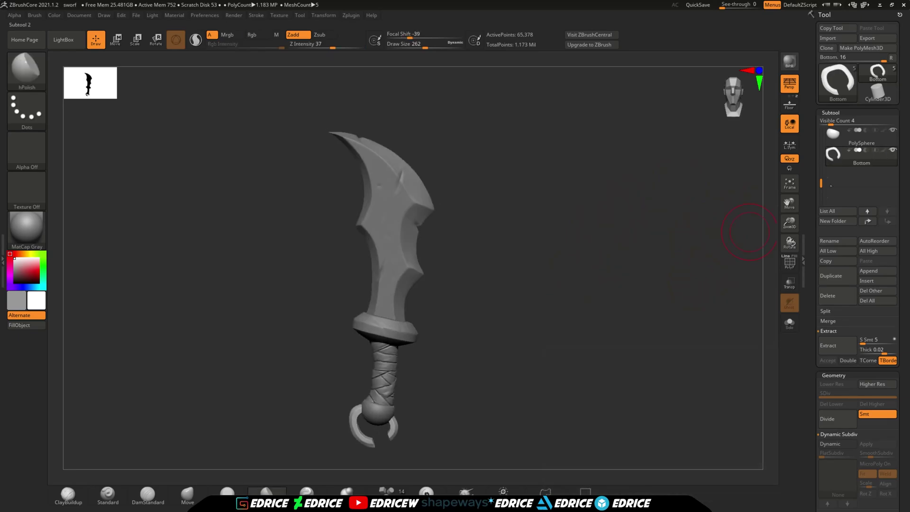
left_click_drag(820, 183, 820, 129)
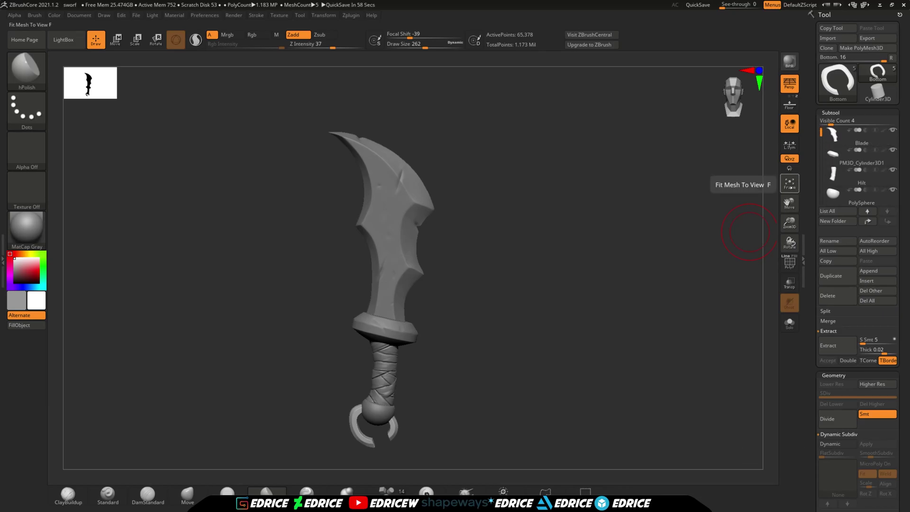
left_click_drag(789, 203, 793, 190)
left_click_drag(741, 92, 749, 102)
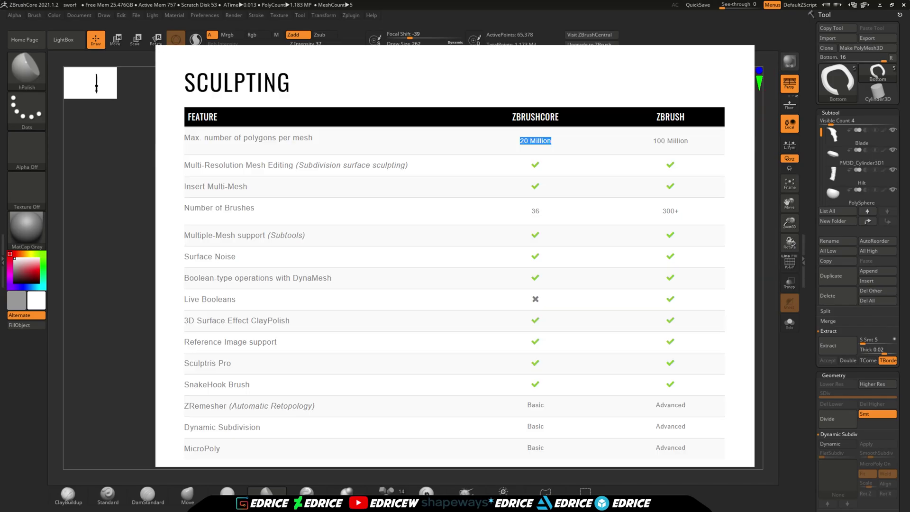
left_click(788, 184)
left_click(788, 185)
left_click_drag(788, 223, 784, 206)
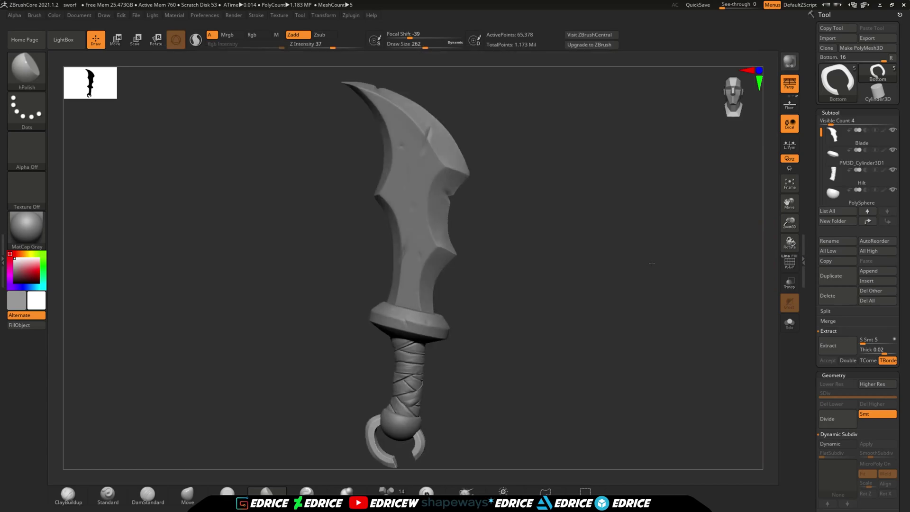
mouse_move(650, 262)
left_mouse_down()
mouse_move(676, 268)
mouse_move(637, 263)
mouse_move(662, 266)
left_mouse_up()
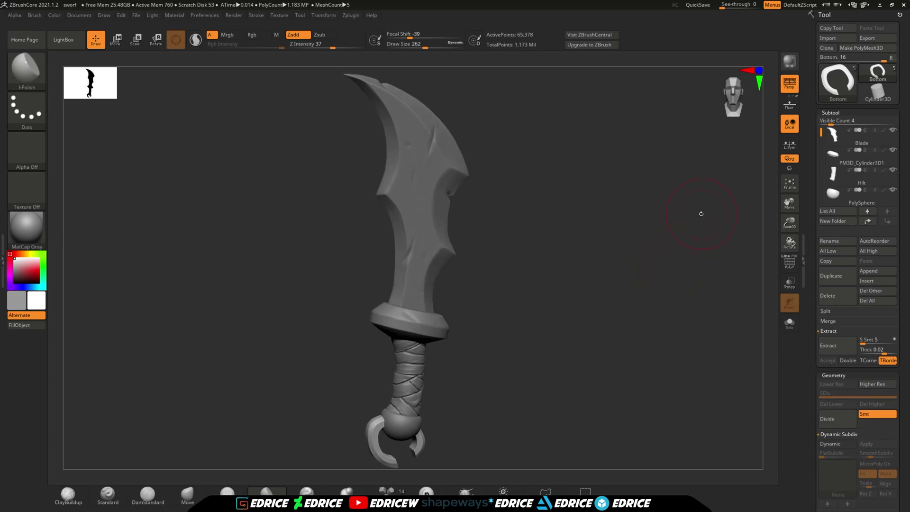
left_click(788, 61)
left_click_drag(734, 251, 713, 250)
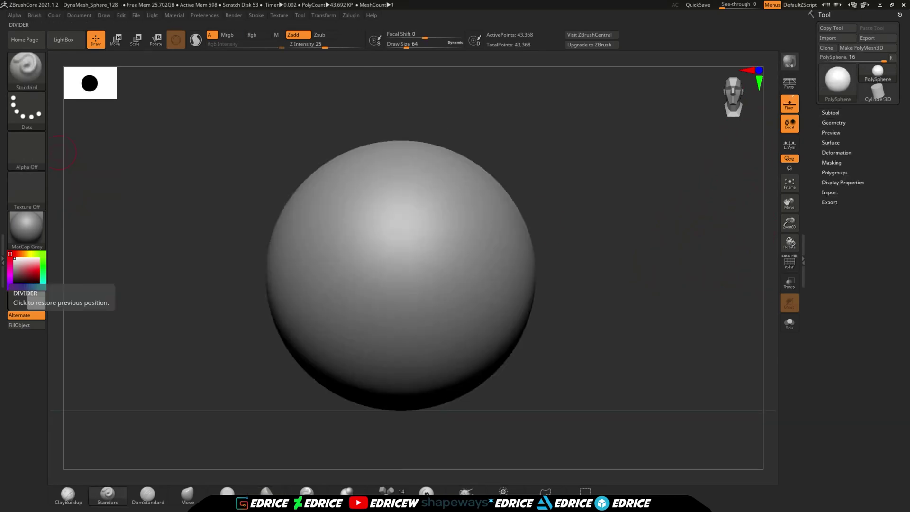
Load the DynaMesh_Sphere_128 project and replace the sphere with the Cube3D primitive.
left_click_drag(658, 275, 637, 312)
left_click(830, 112)
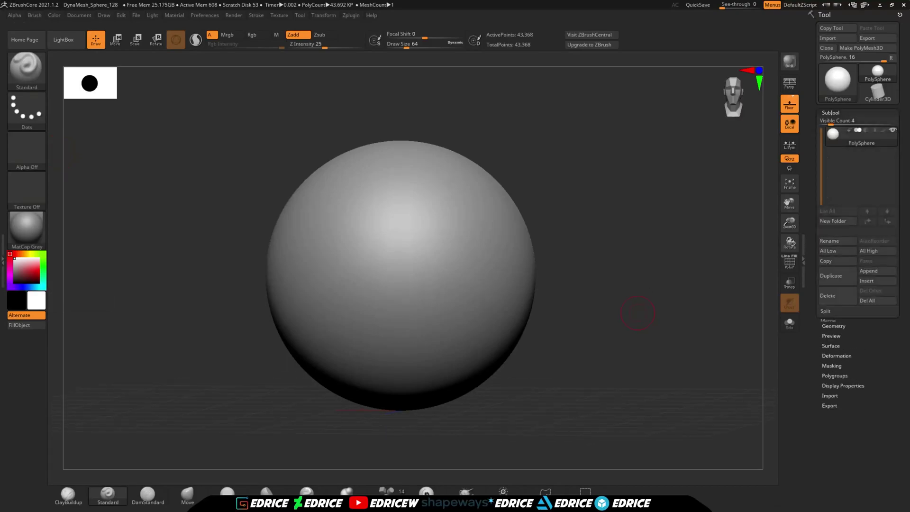
left_click(876, 95)
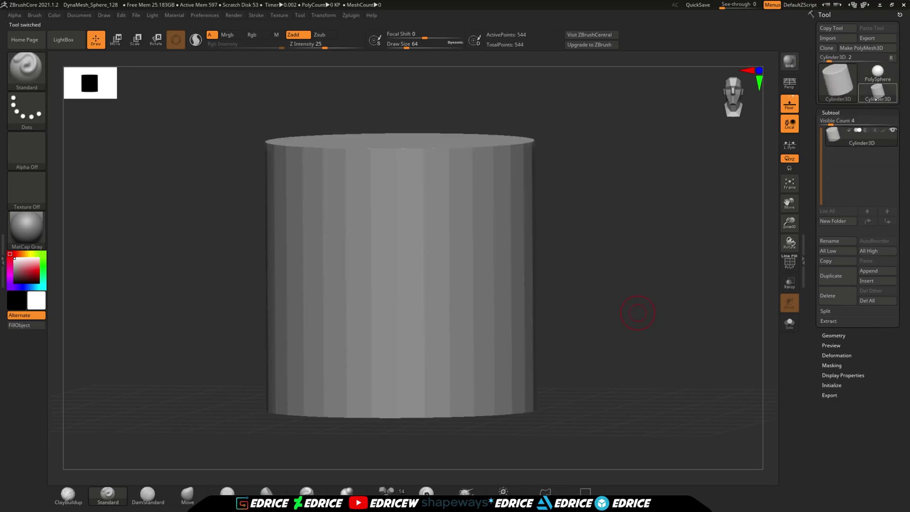
left_click(836, 83)
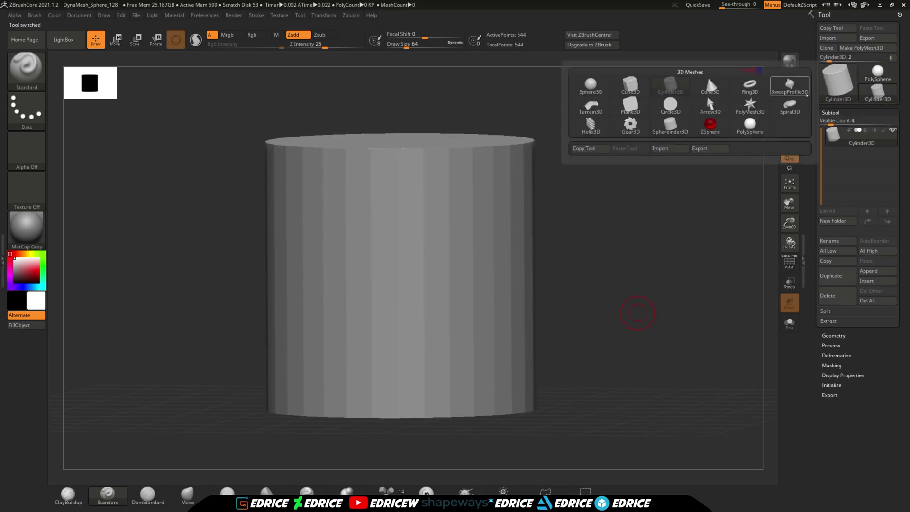
left_click(630, 85)
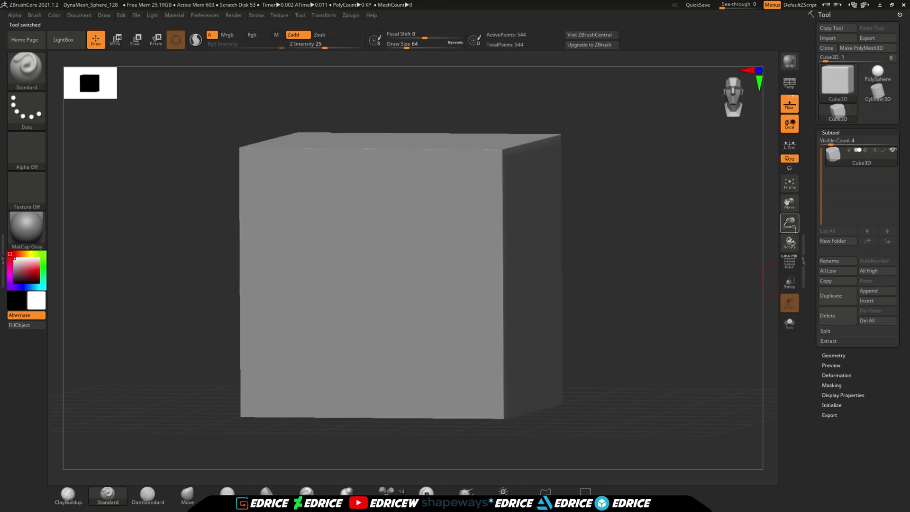
Hide the floor grid and convert the cube primitive to an editable PolyMesh3D.
left_click_drag(791, 227, 770, 191)
left_click_drag(669, 270, 751, 233)
left_click(789, 107)
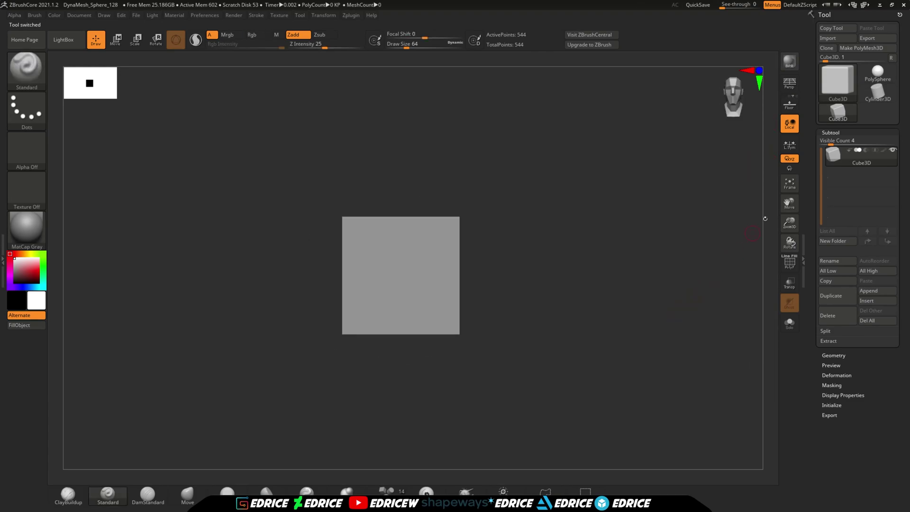
left_click(861, 47)
left_click_drag(672, 313, 714, 327)
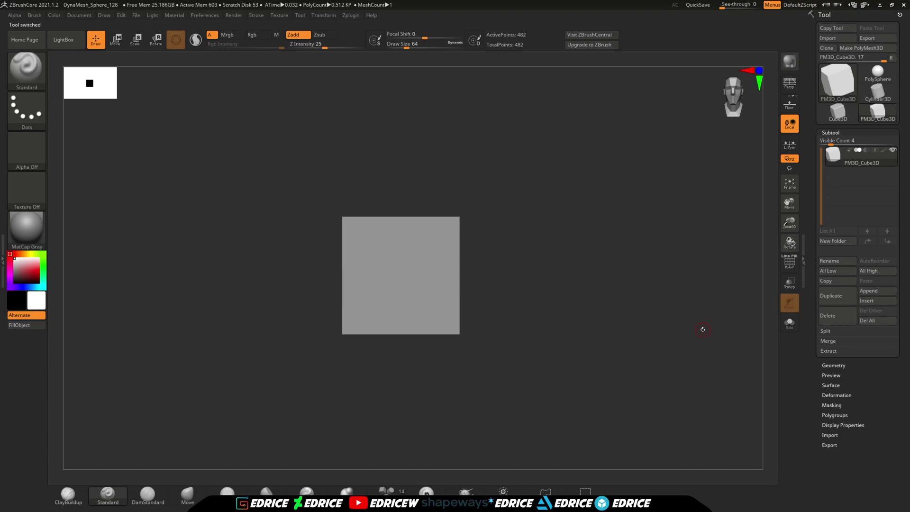
Duplicate the cube subtool three times and hide the copies, leaving only the original PM3D_Cube3D shown.
left_click(844, 298)
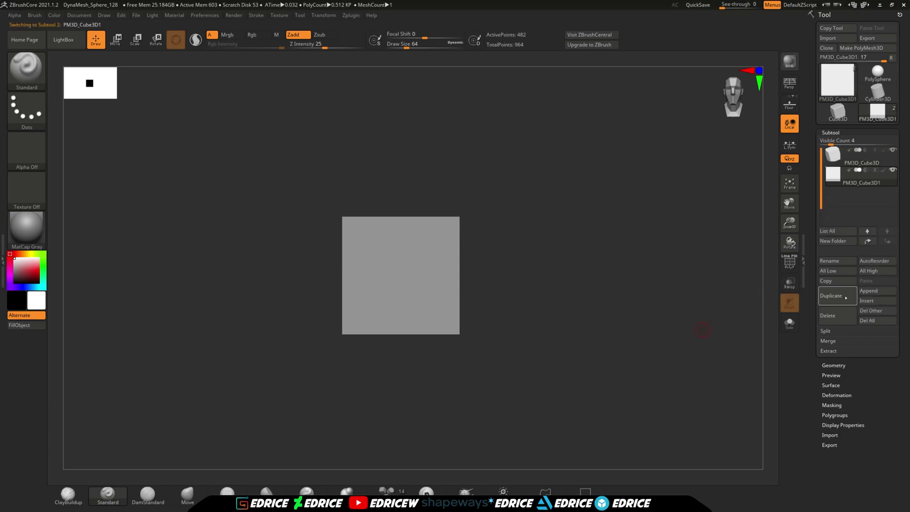
left_click(844, 298)
left_click(843, 298)
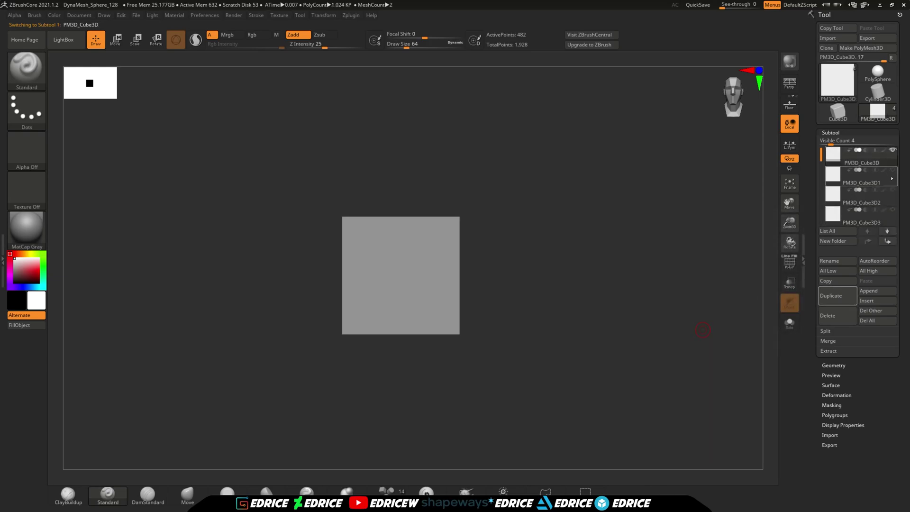
left_click_drag(659, 295, 564, 304)
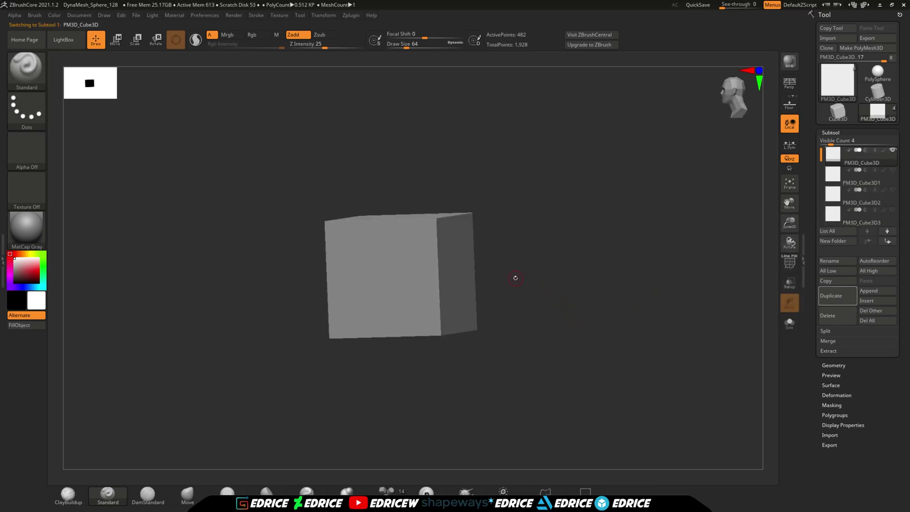
Scale the original cube to about 3.4 times its length and narrow it to about two-thirds of its width.
left_click(115, 40)
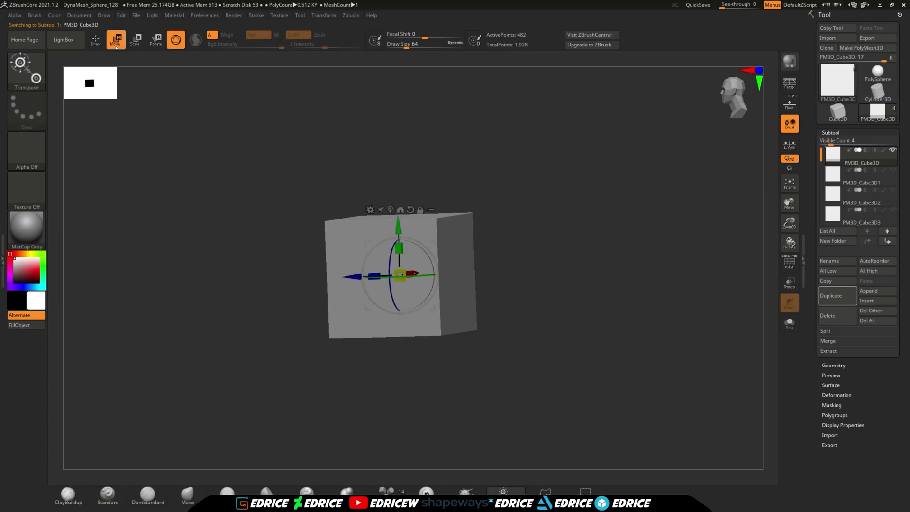
left_click_drag(526, 298, 586, 274, "shift")
left_click_drag(372, 275, 530, 266)
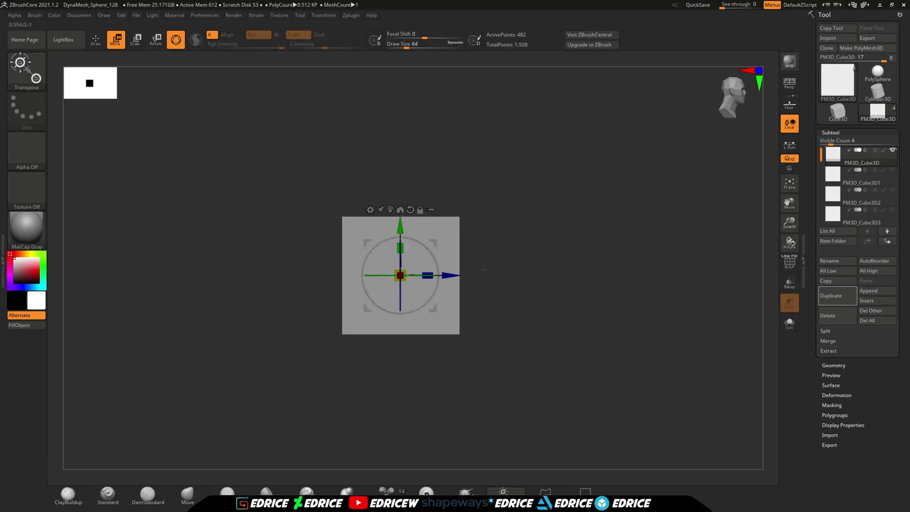
left_click_drag(427, 274, 665, 276)
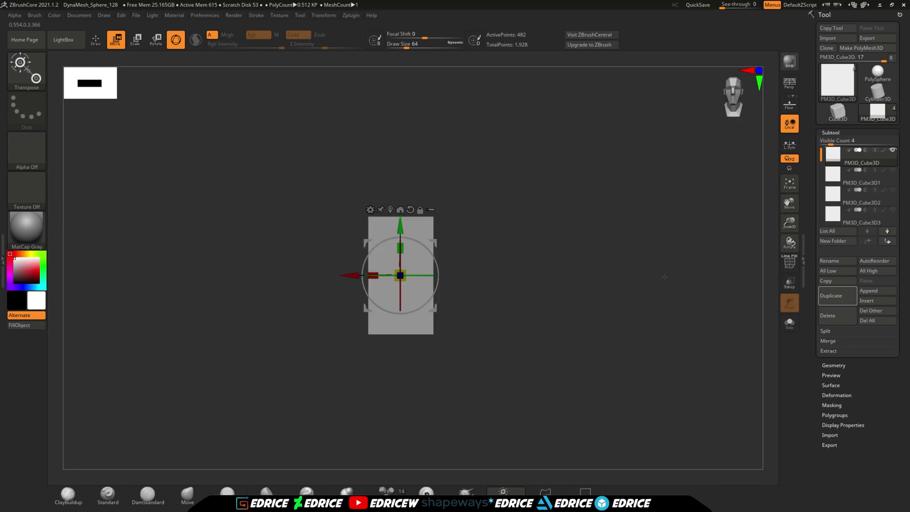
left_click_drag(373, 275, 350, 273)
left_click_drag(511, 273, 675, 318)
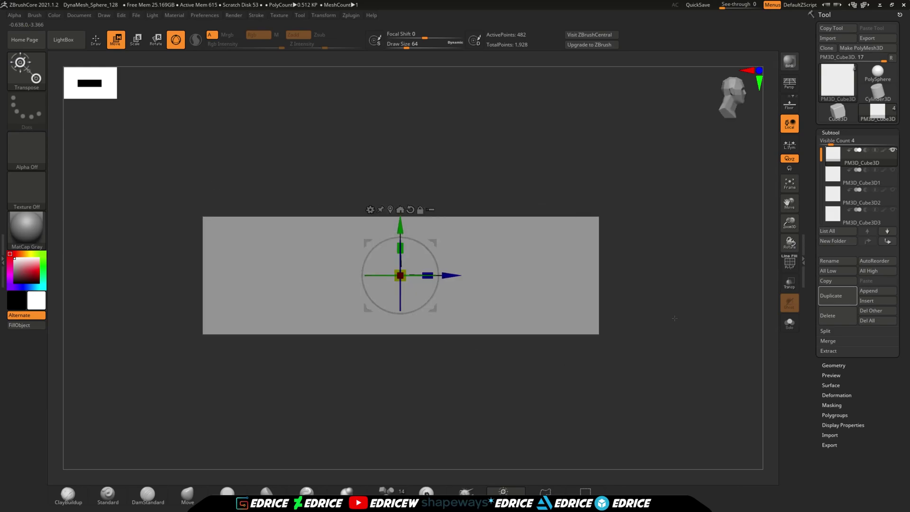
Apply DynaMesh to the elongated block at resolution 320.
left_click(850, 369)
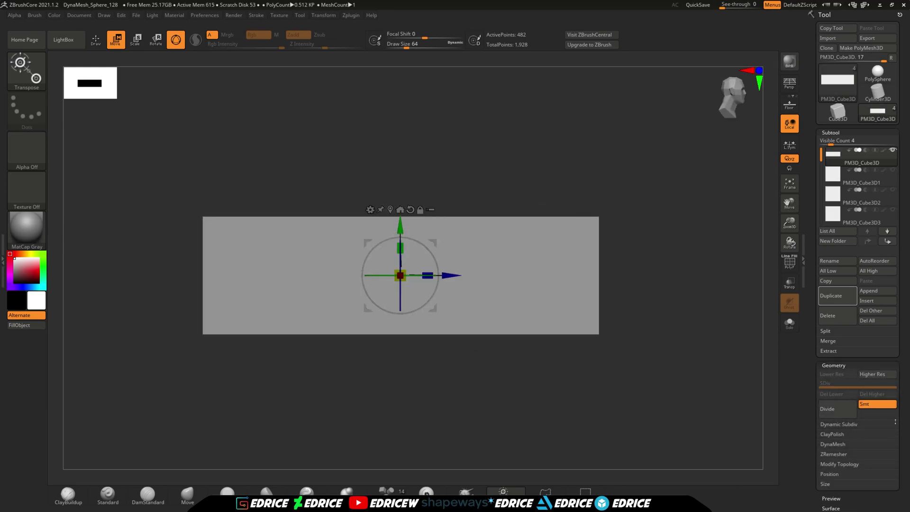
left_click(848, 444)
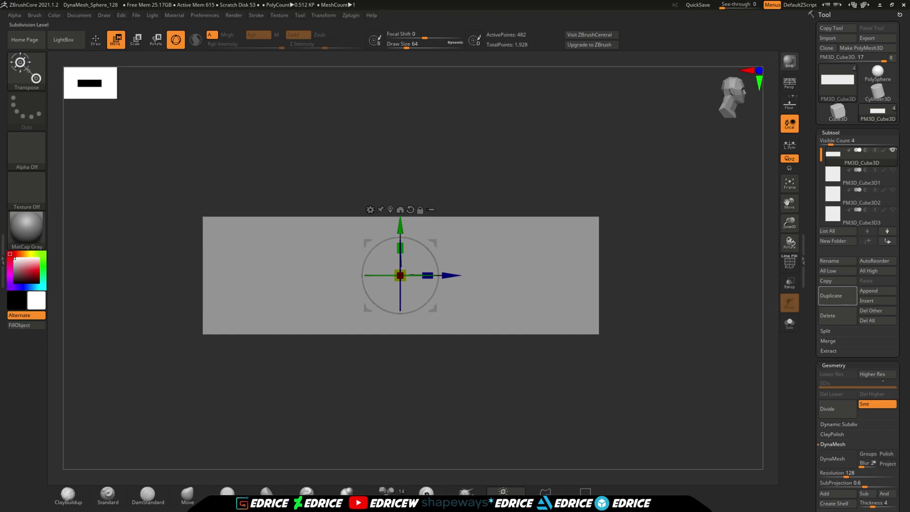
left_click_drag(877, 360, 873, 279)
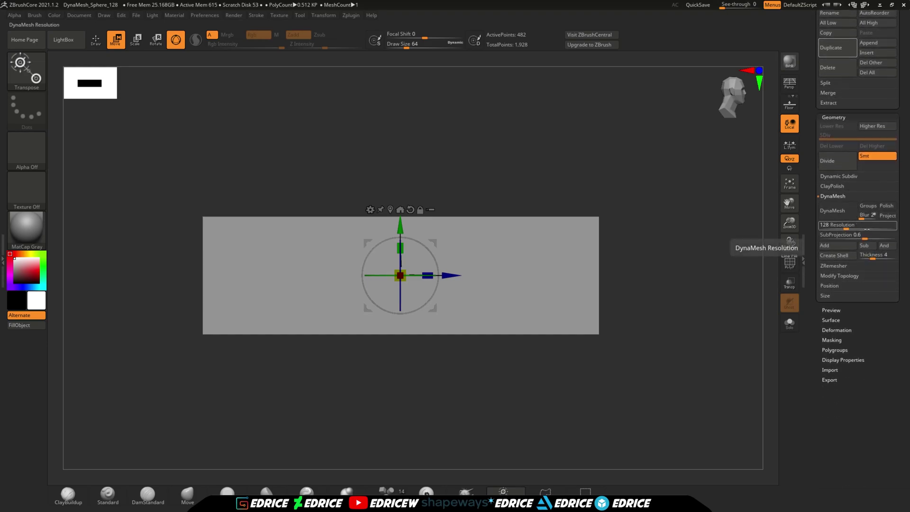
left_click_drag(846, 228, 851, 228)
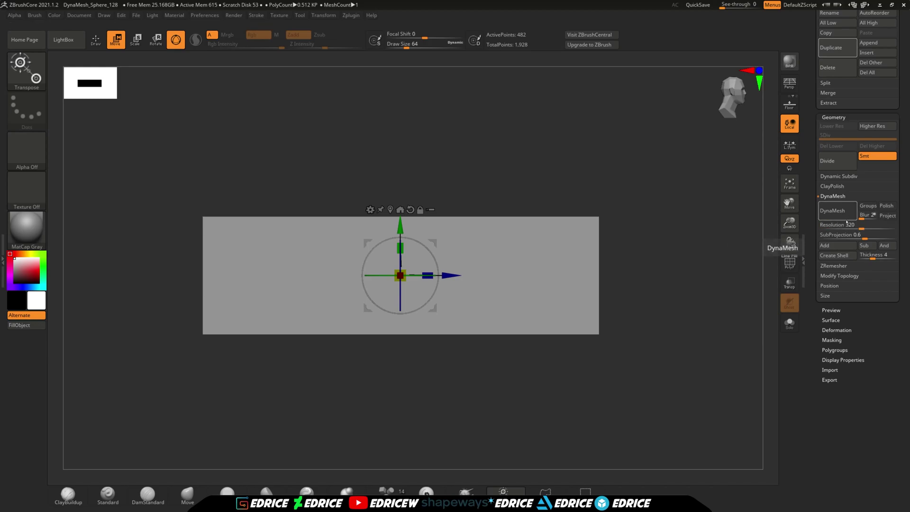
left_click_drag(701, 340, 646, 353)
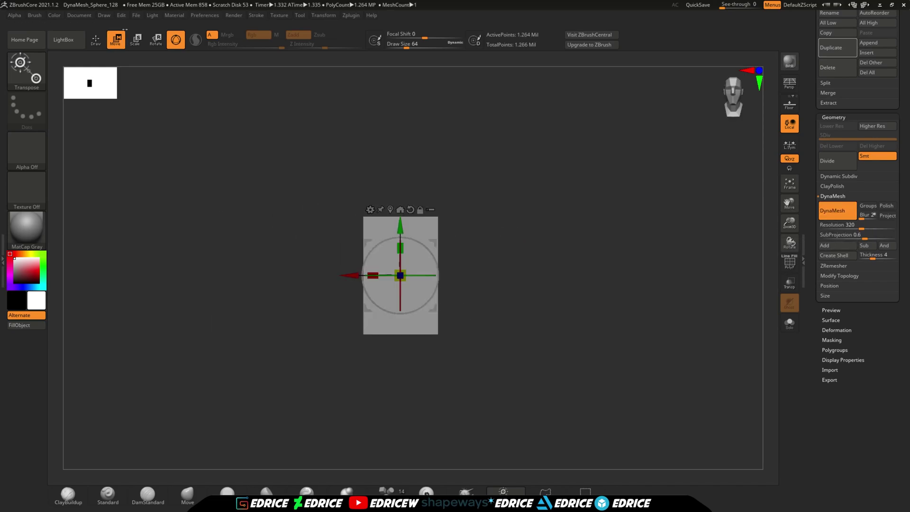
Return to Draw mode and show the duplicate cube PM3D_Cube3D1 together with the elongated block.
left_click(98, 46)
mouse_move(563, 289)
left_mouse_down()
mouse_move(558, 349)
mouse_move(554, 310)
mouse_move(570, 294)
left_mouse_up()
left_click(850, 116)
left_click(850, 116)
left_click_drag(851, 117, 859, 364)
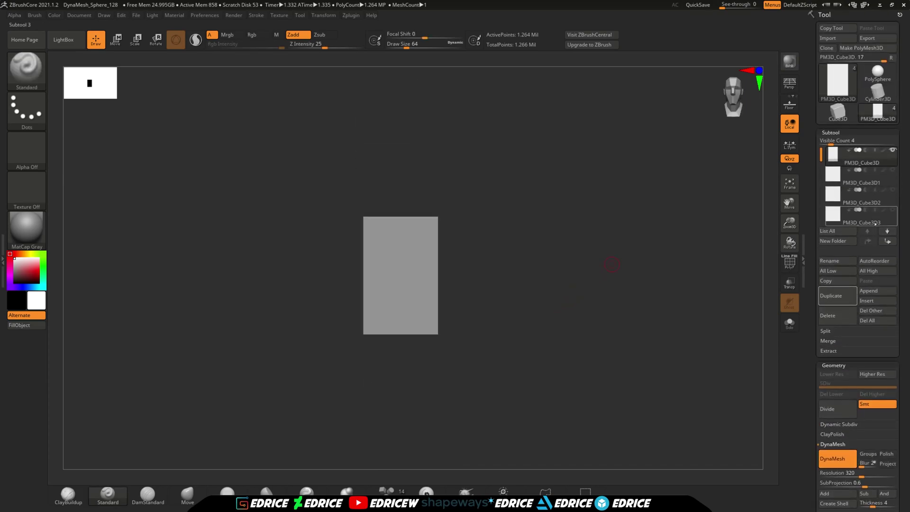
left_click(892, 169)
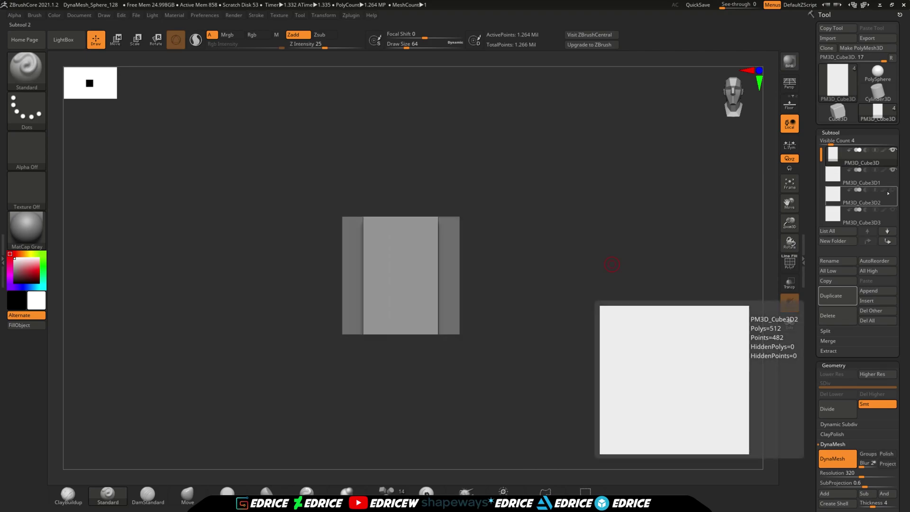
left_click_drag(690, 320, 707, 286)
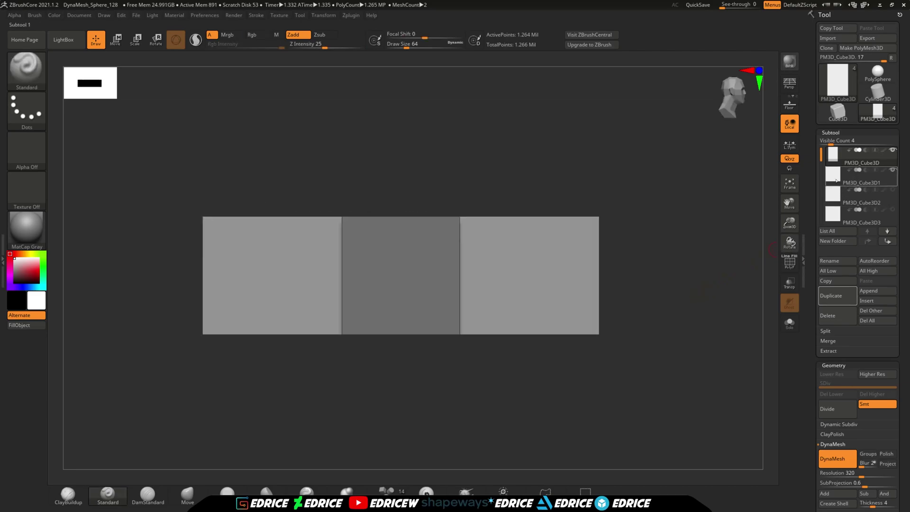
mouse_move(836, 181)
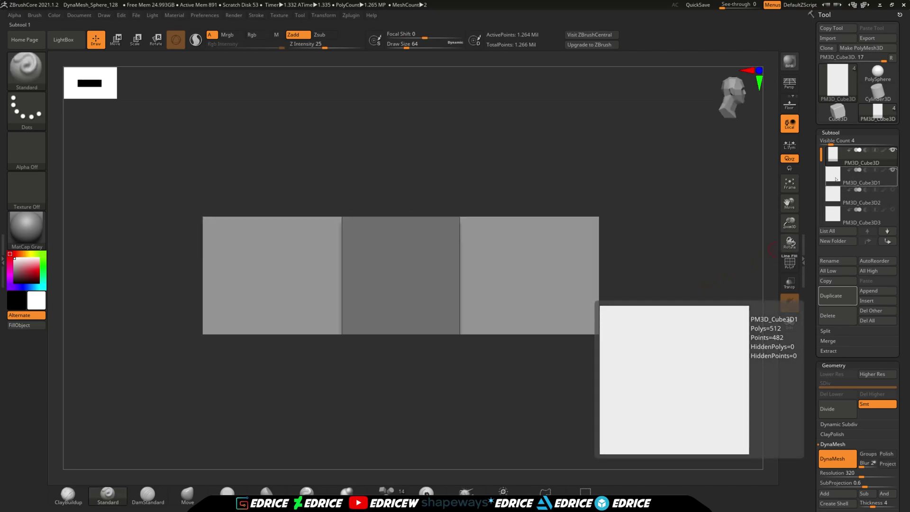
Scale PM3D_Cube3D1 along X to about 40% of its width so it sits inside the main block's sides, with transparency turned on.
left_click(836, 180)
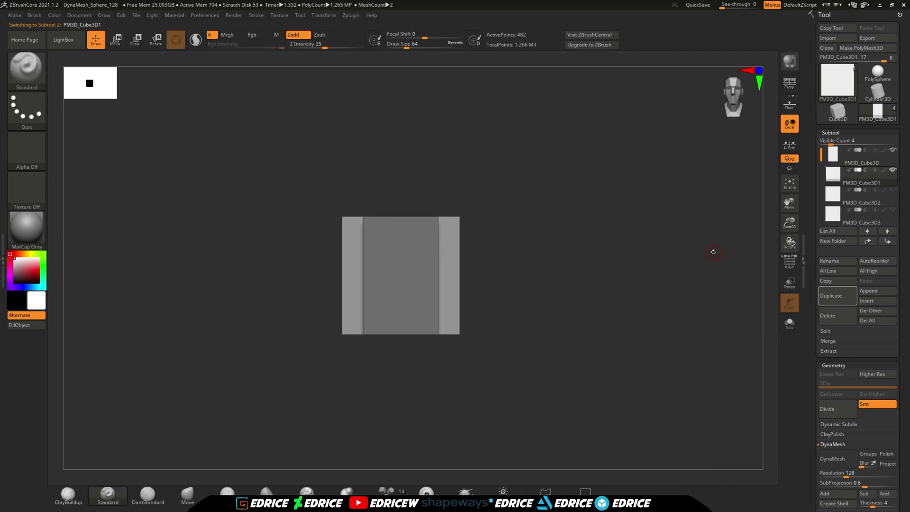
left_click(117, 40)
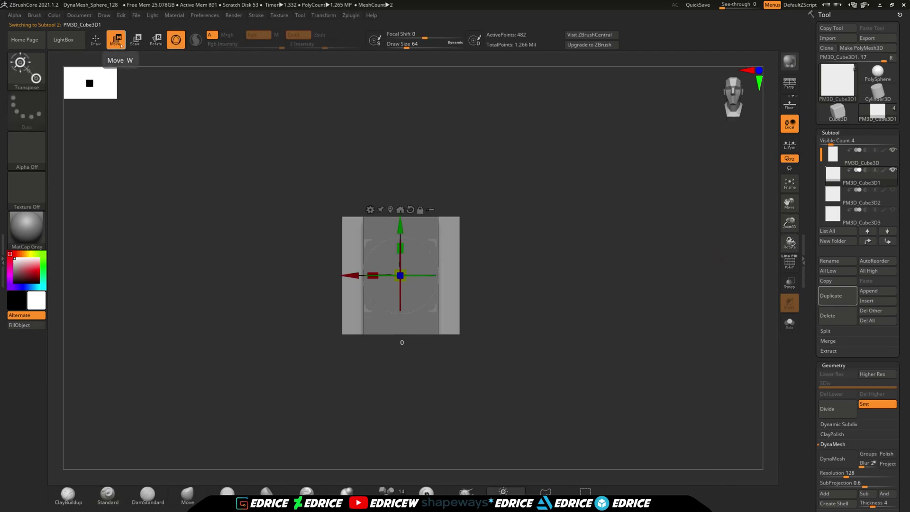
left_click_drag(373, 276, 405, 279)
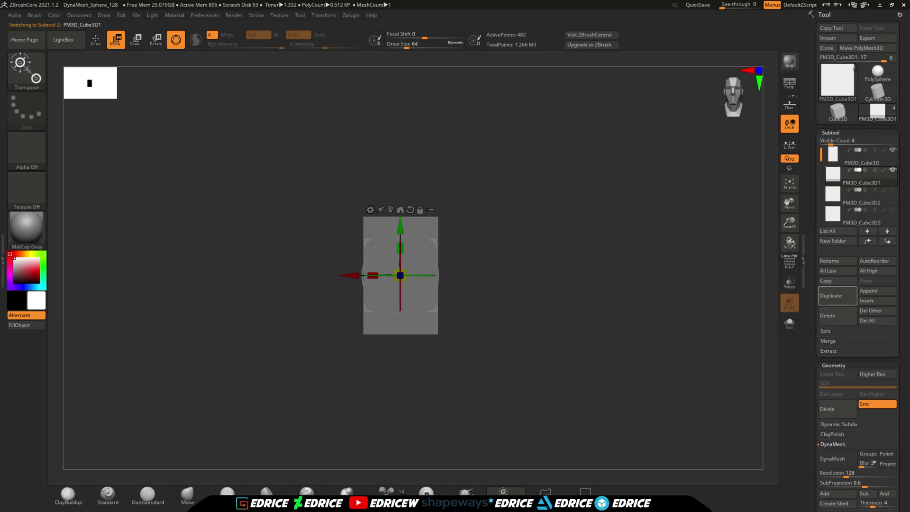
left_click(792, 286)
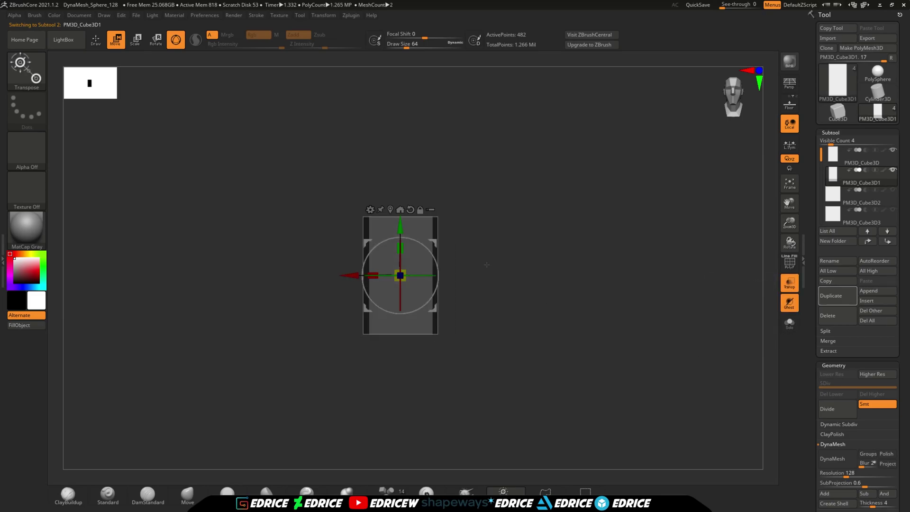
left_click_drag(373, 275, 384, 273)
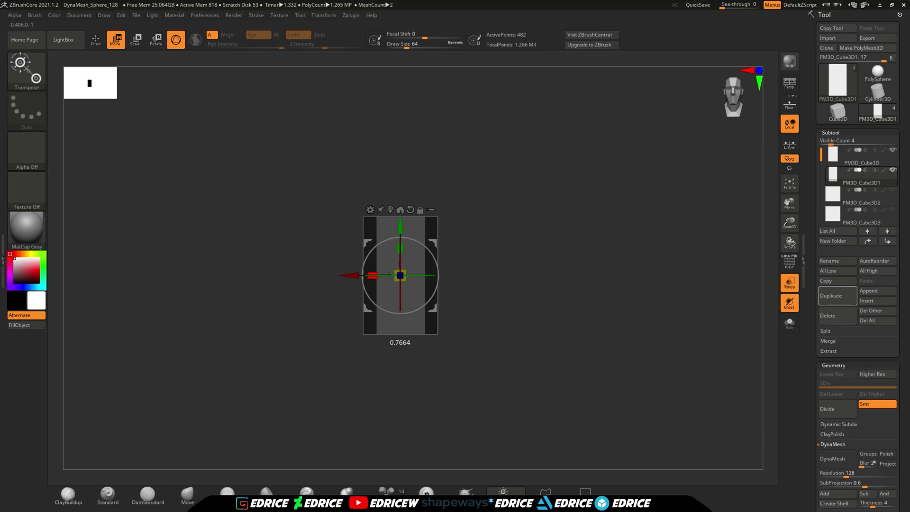
left_click_drag(390, 273, 391, 273)
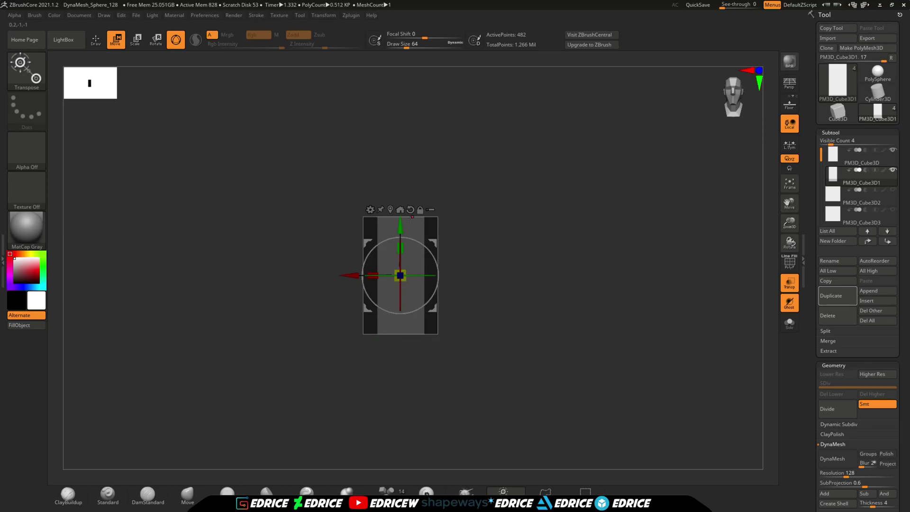
Shift PM3D_Cube3D1 down slightly and stretch it lengthwise beyond both ends of the main block, finishing in Draw mode.
left_click_drag(399, 225, 400, 241)
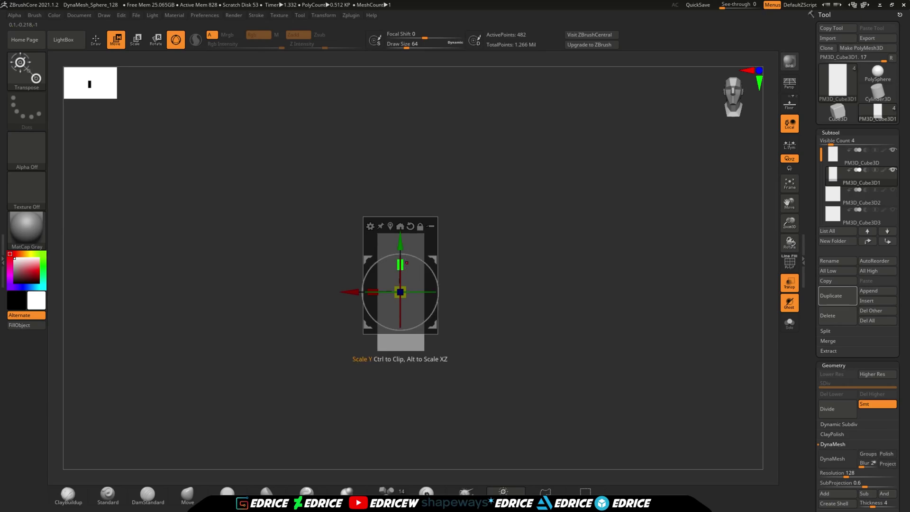
left_click_drag(499, 279, 569, 269)
left_click_drag(429, 291, 653, 299)
left_click_drag(635, 392, 600, 378)
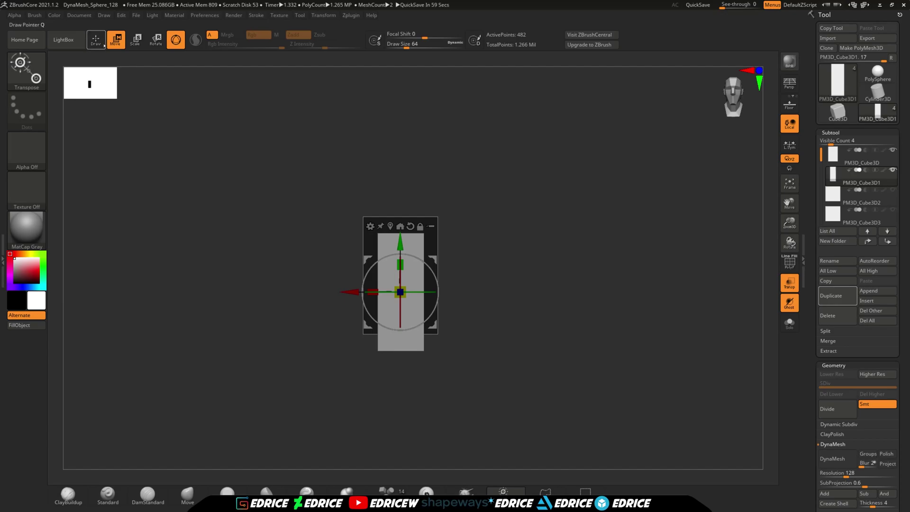
key("q")
mouse_move(621, 304)
left_mouse_down()
mouse_move(652, 314)
mouse_move(660, 326)
left_mouse_up()
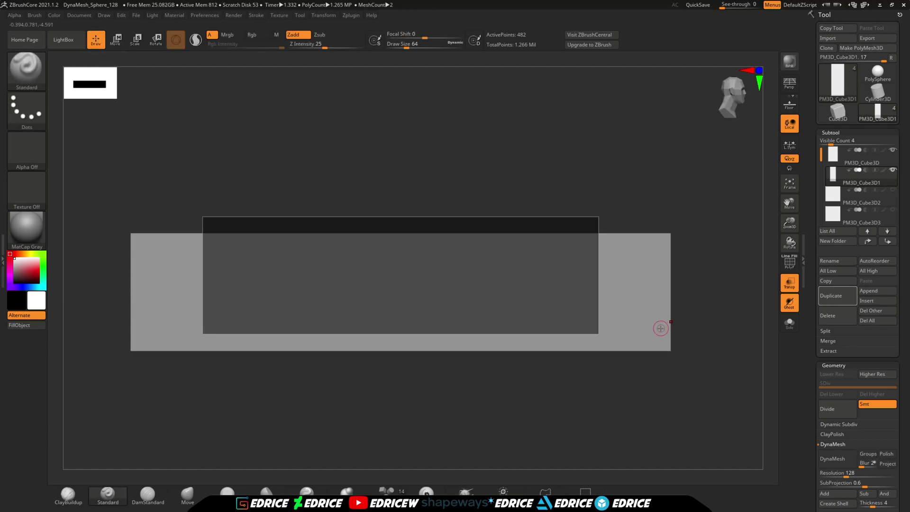
left_click_drag(639, 399, 623, 384)
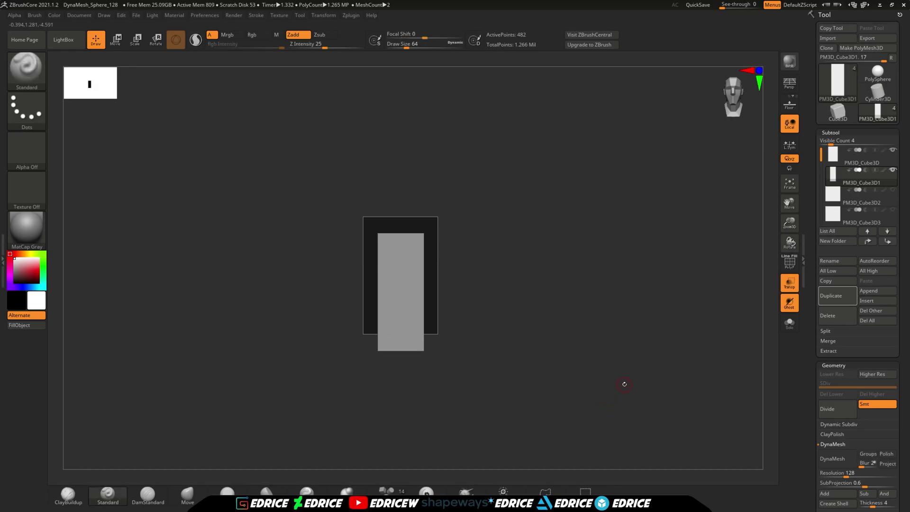
left_click_drag(788, 222, 767, 216)
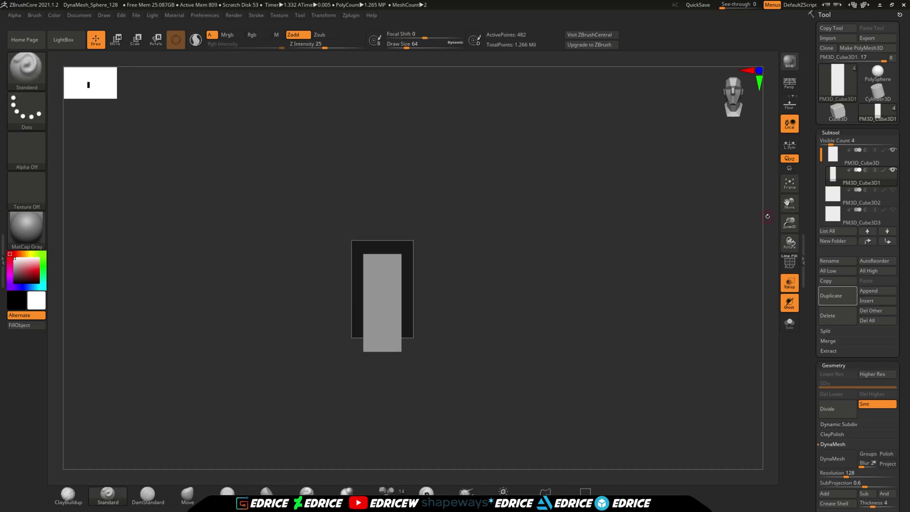
left_click_drag(633, 316, 682, 308)
Merge PM3D_Cube3D1 down into the main block as a subtractive subtool and update DynaMesh to carve the channel along its underside.
left_click(868, 171)
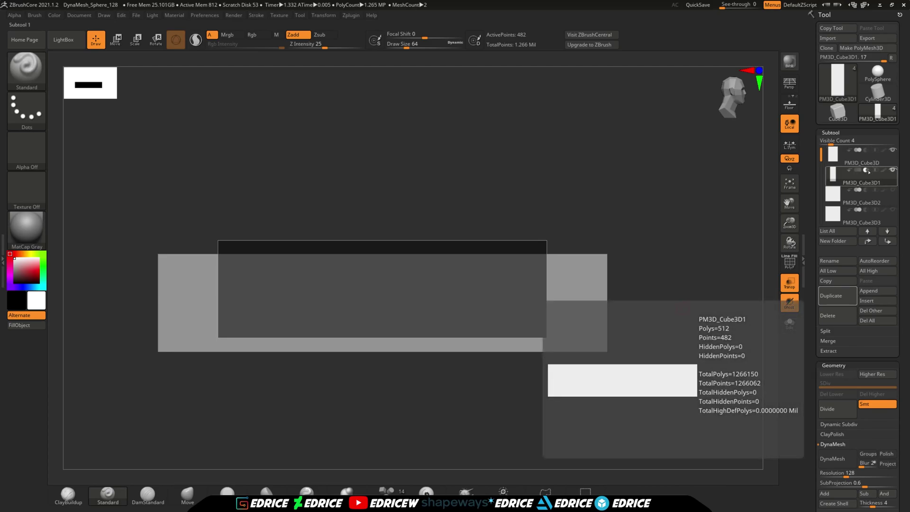
left_click(894, 164)
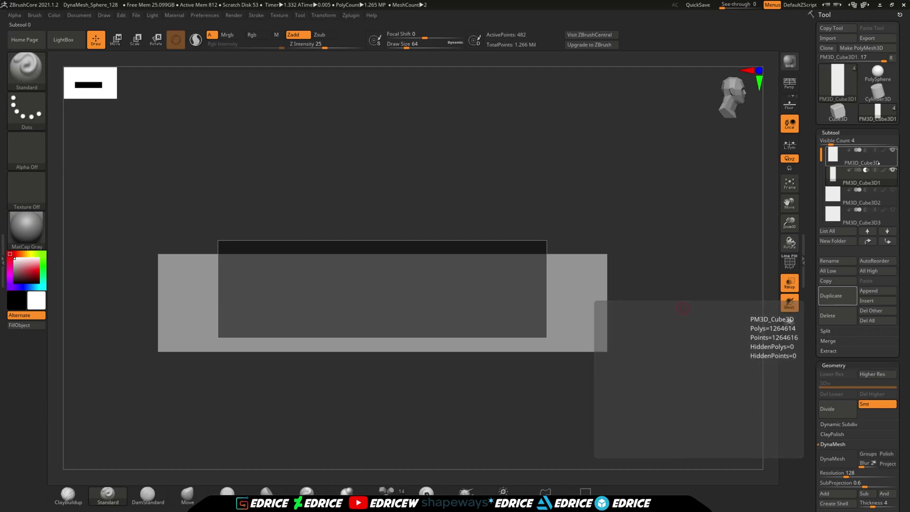
left_click(850, 341)
left_click(834, 350)
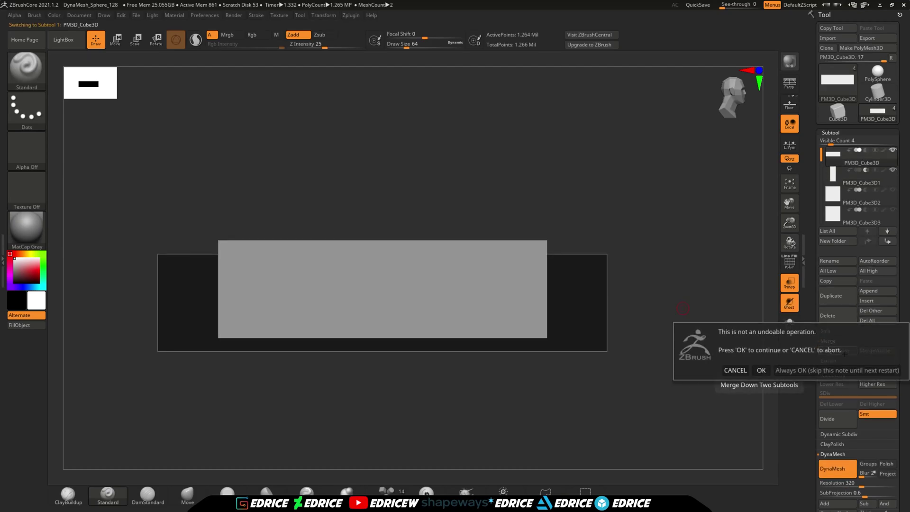
left_click(761, 370)
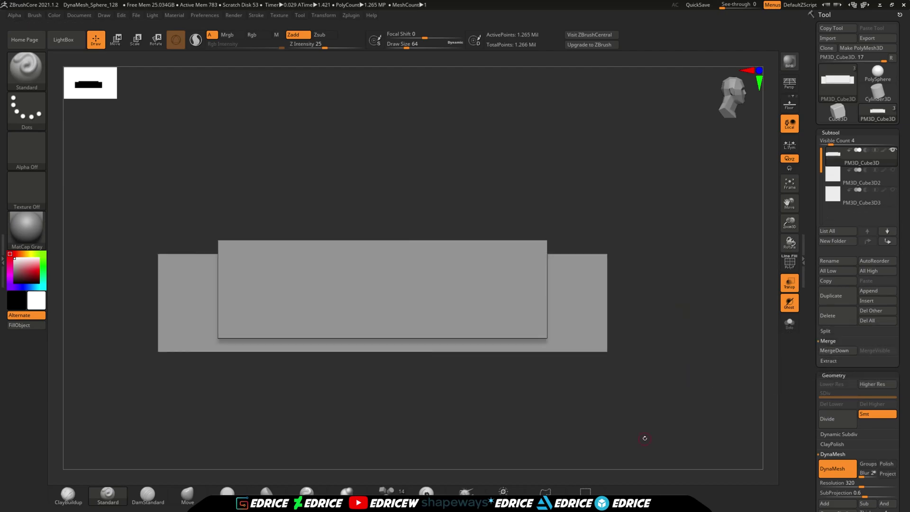
mouse_move(645, 438)
left_mouse_down()
mouse_move(637, 266)
mouse_move(621, 270)
left_mouse_up()
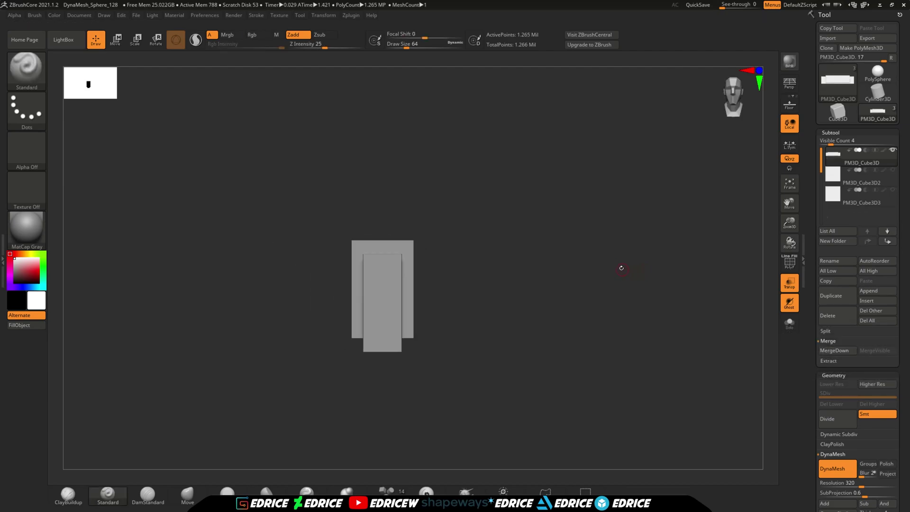
left_click_drag(634, 155, 477, 378, "ctrl")
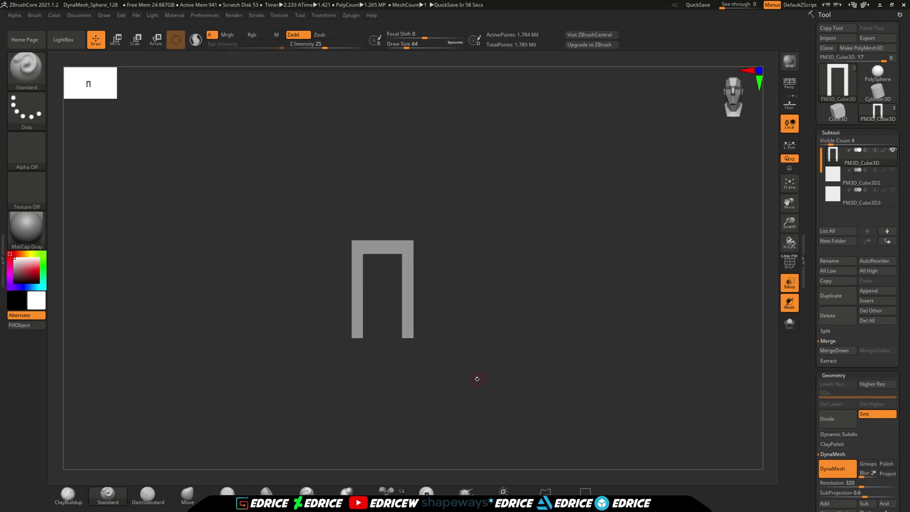
left_click_drag(585, 296, 637, 334)
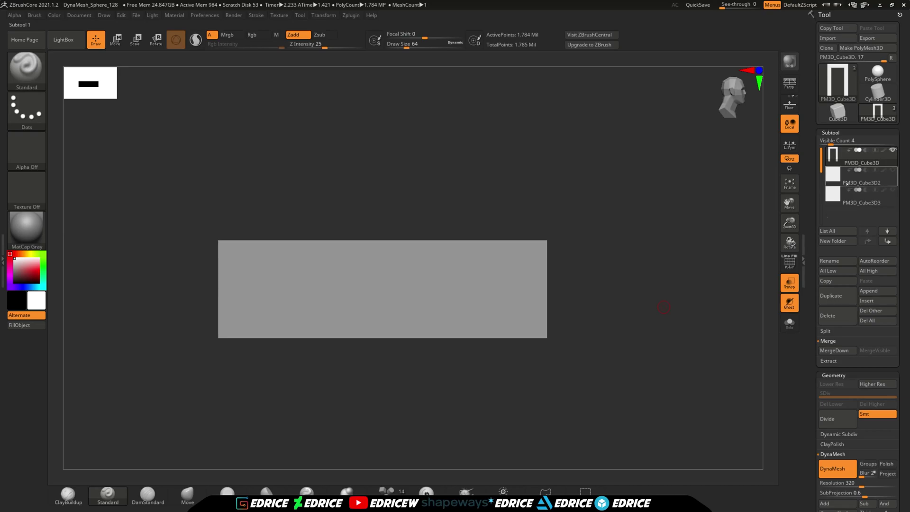
Select PM3D_Cube3D2 and rotate it 45 degrees in the side view so it stands on a corner.
mouse_move(850, 183)
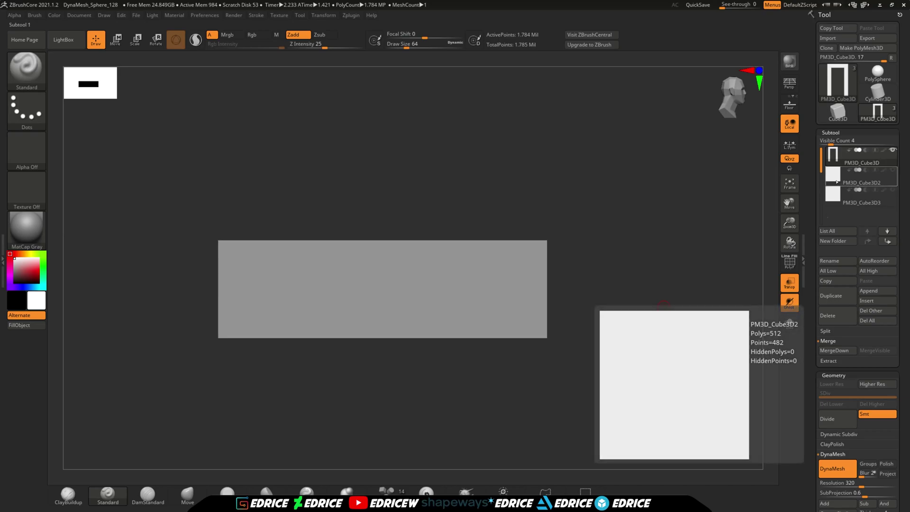
left_click(837, 182)
left_click_drag(705, 298, 698, 297)
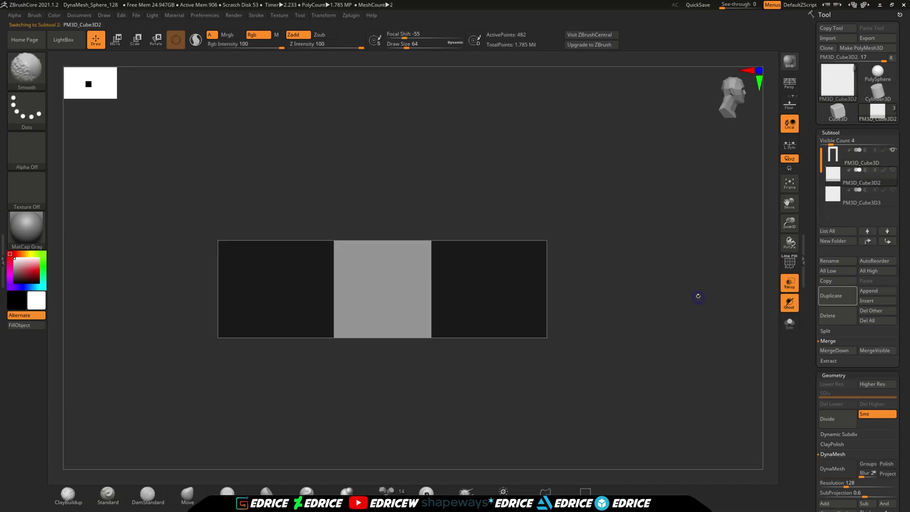
left_click(116, 39)
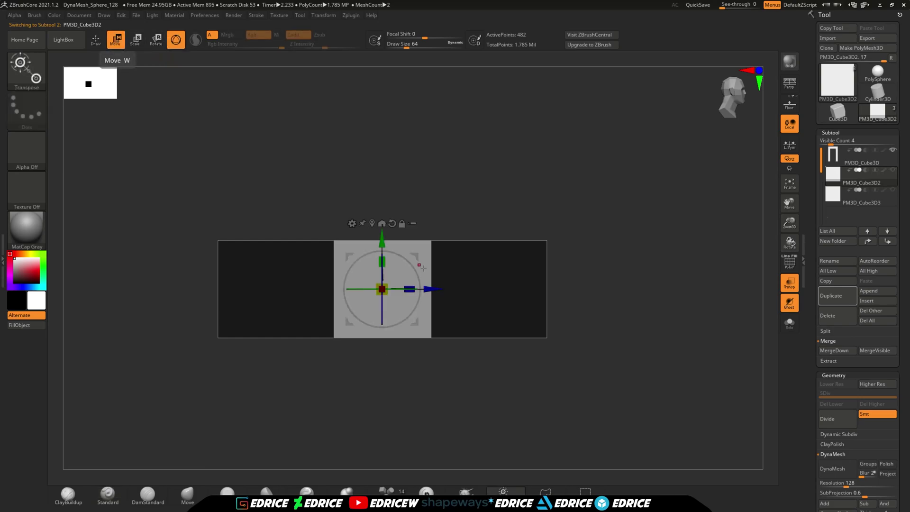
left_click_drag(424, 269, 418, 283)
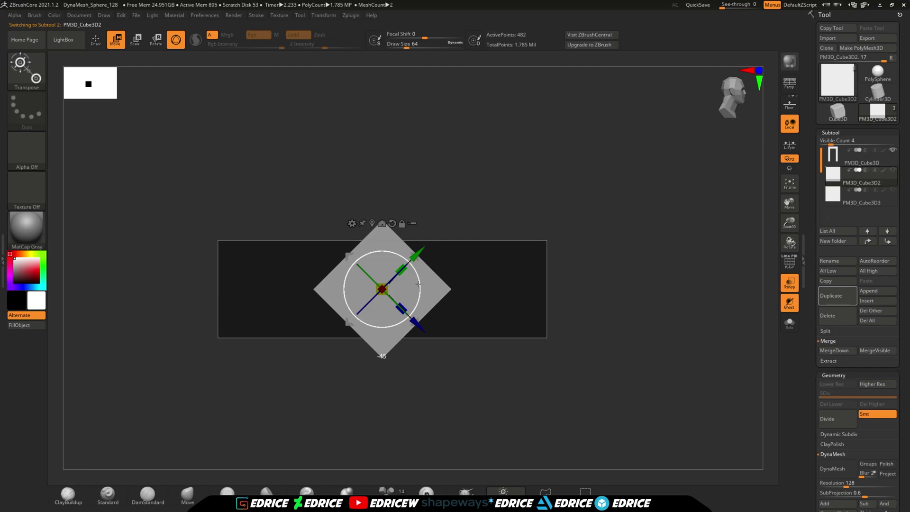
Move the rotated cube over the block's lower end corner, then reset the gizmo's orientation and return it to the model centre.
left_click_drag(417, 323, 608, 381)
left_click_drag(669, 365, 643, 322)
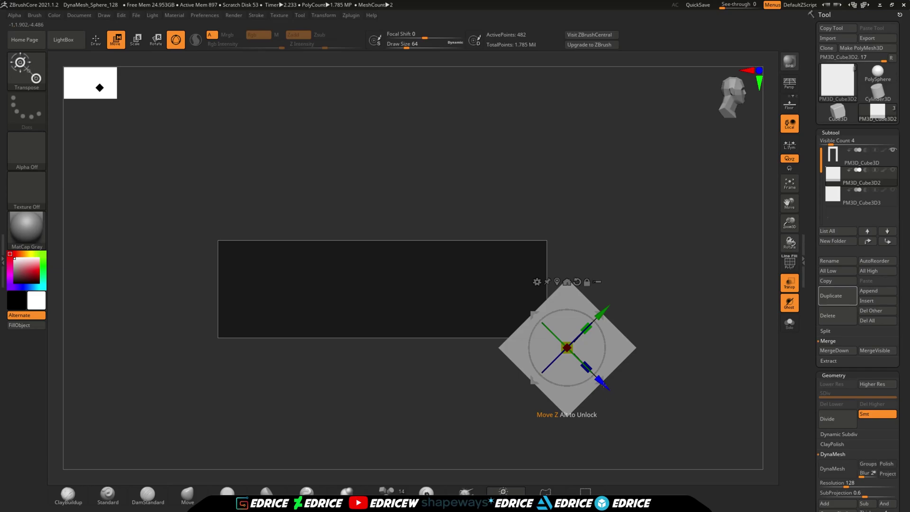
left_click_drag(605, 380, 600, 385)
left_click_drag(598, 316, 597, 317)
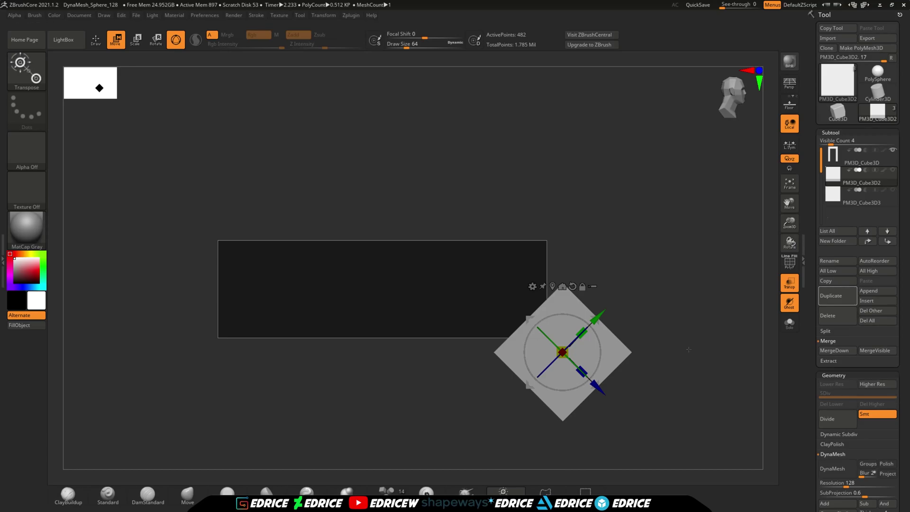
left_click(572, 286)
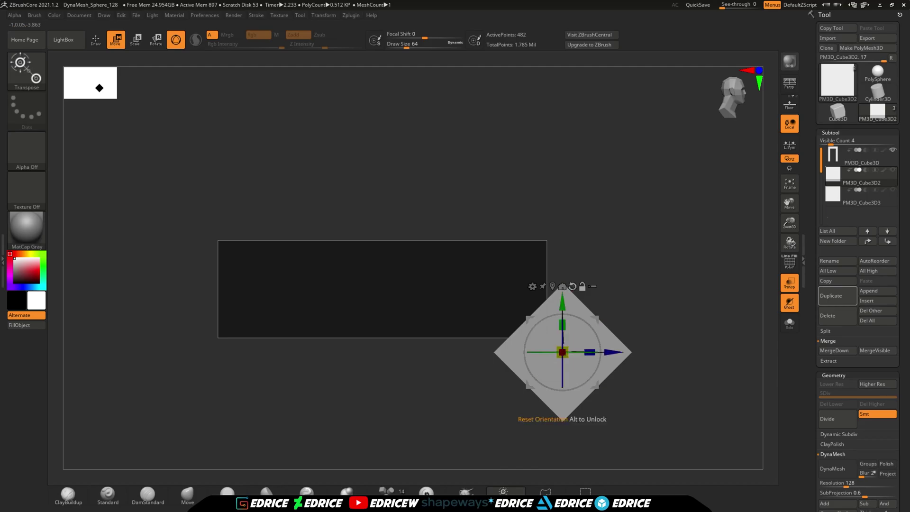
left_click(562, 286)
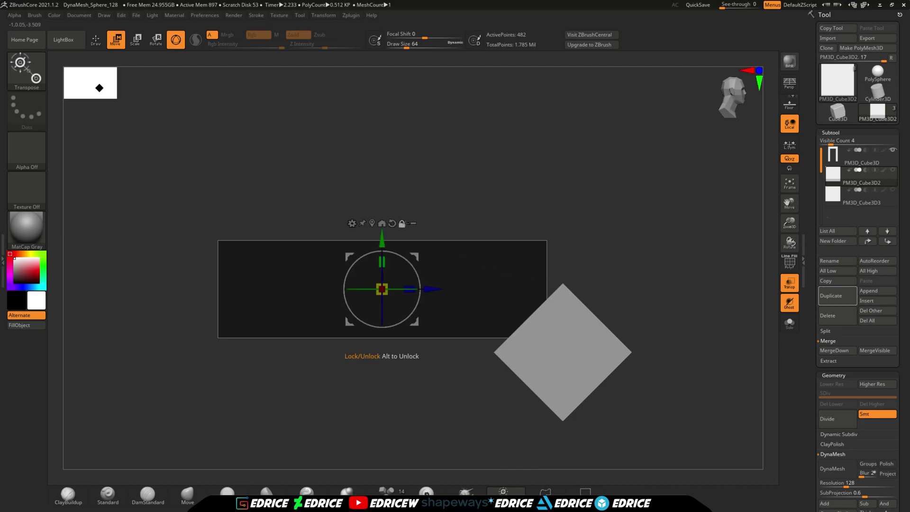
Mirror and Weld the rotated cube along the Z axis so a matching copy covers the block's opposite lower corner.
scroll(907, 417, "down", 5)
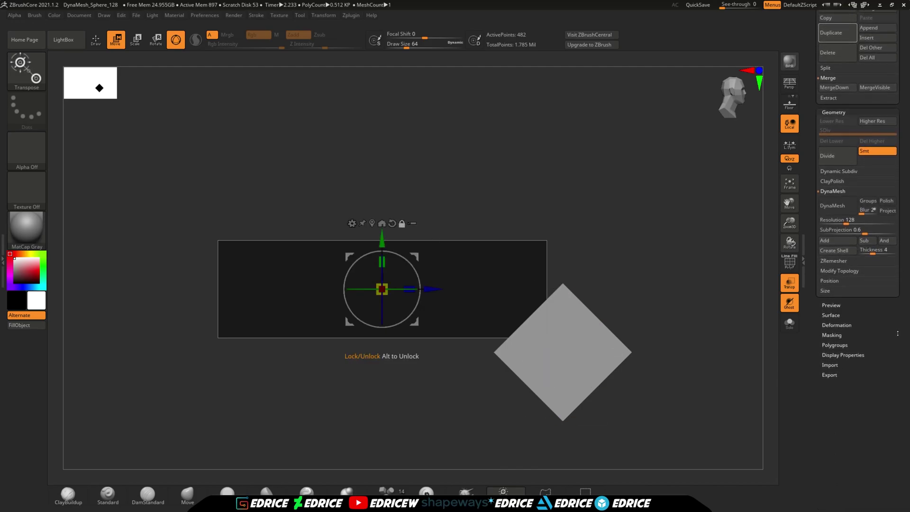
left_click(848, 270)
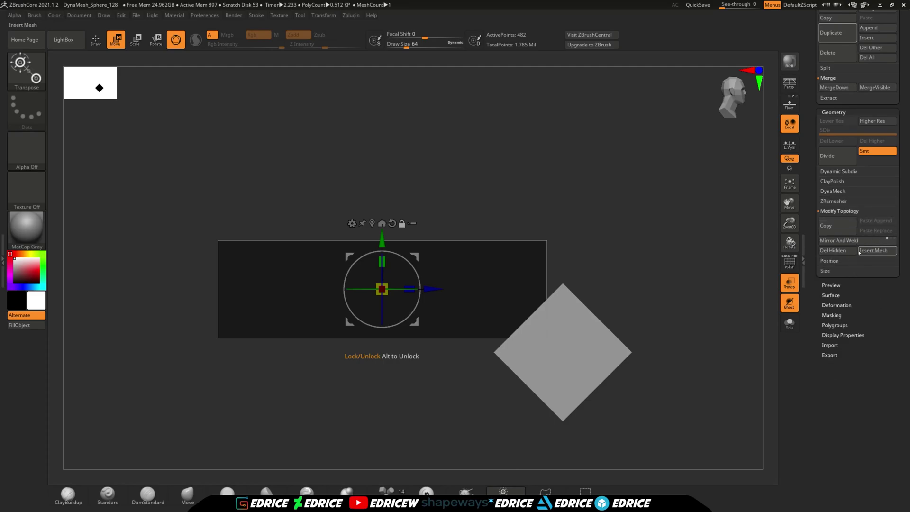
left_click(880, 241)
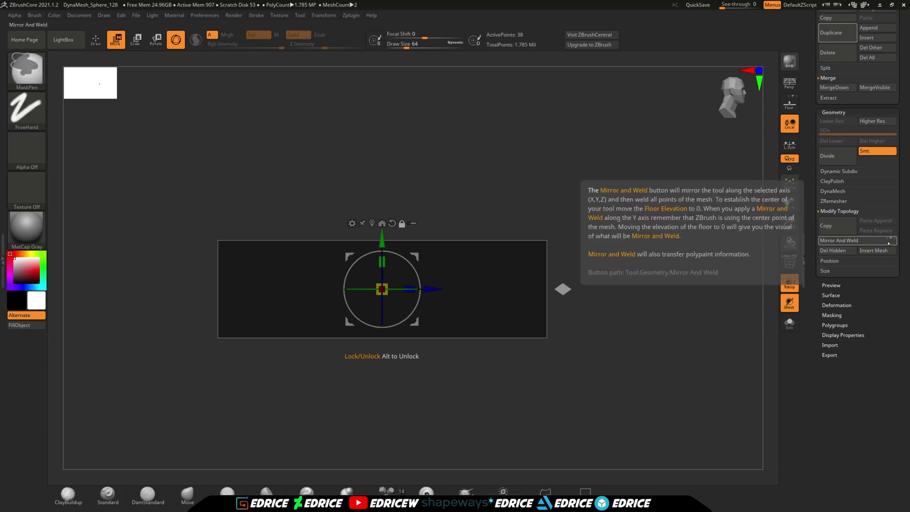
key("ctrl+z")
left_click(890, 240)
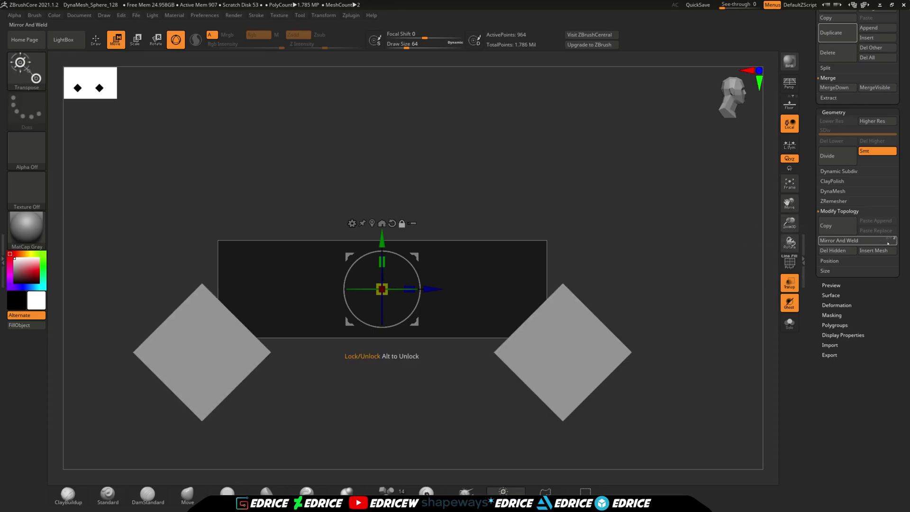
Merge the mirrored cubes down into the main block as a subtractive subtool and update DynaMesh to chamfer its lower end corners.
left_click_drag(725, 334, 680, 356)
scroll(860, 185, "up", 6)
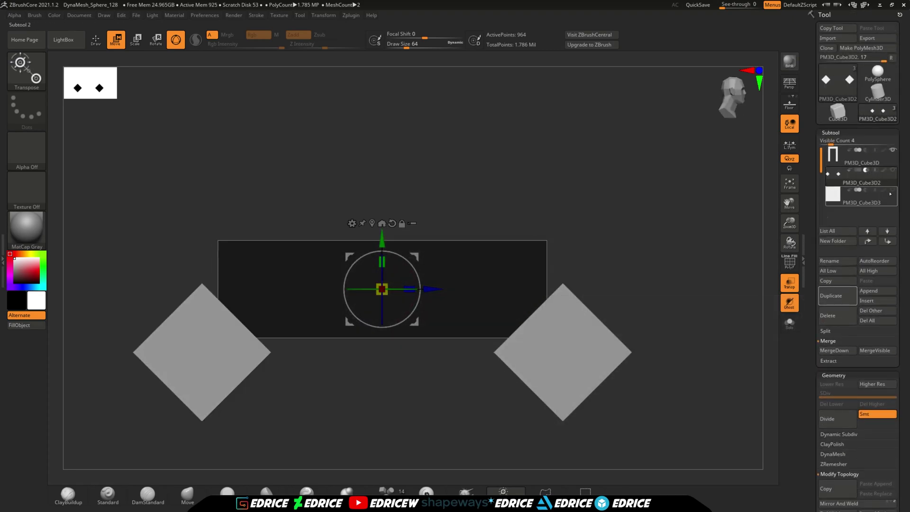
left_click(862, 156)
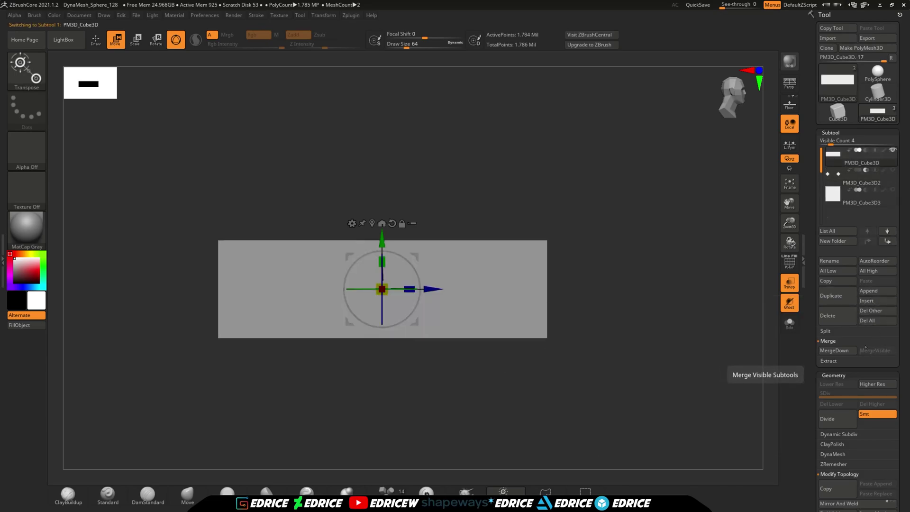
left_click(834, 350)
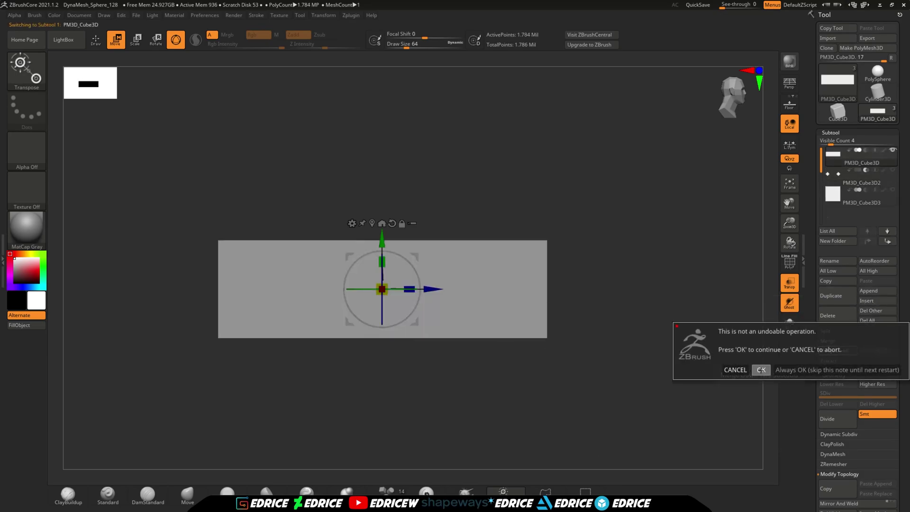
left_click(760, 369)
left_click_drag(618, 208, 706, 359, "ctrl")
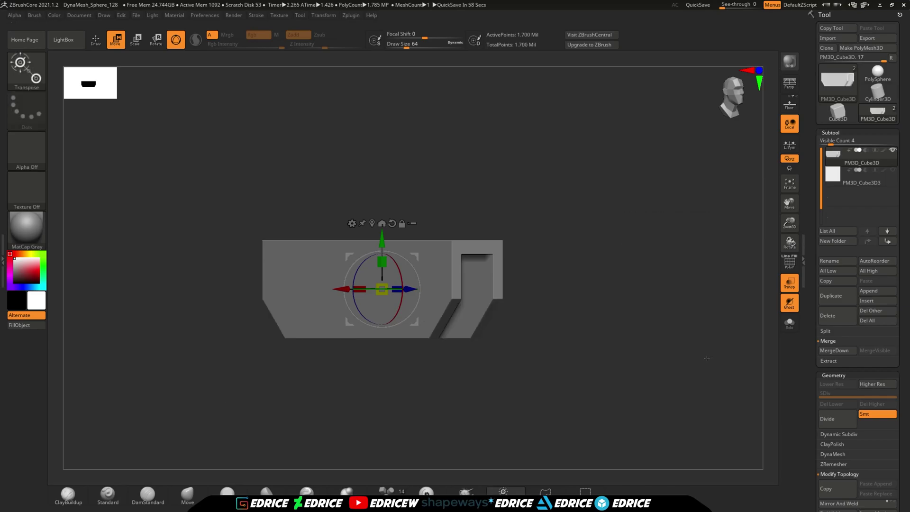
left_click_drag(707, 358, 647, 358)
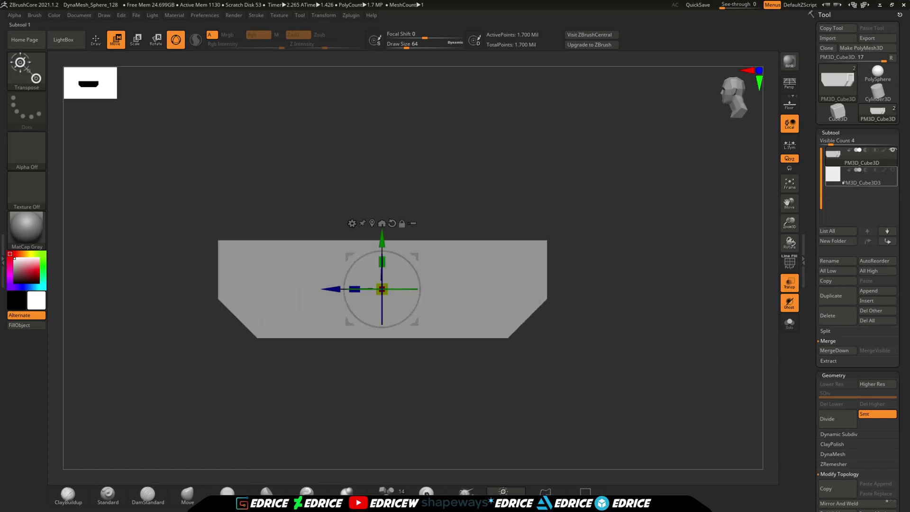
Select PM3D_Cube3D3, rotate it 45 degrees in the end view and move it over one upper corner of the block.
left_click(861, 175)
mouse_move(685, 302)
left_mouse_down()
mouse_move(698, 301)
mouse_move(670, 295)
left_mouse_up()
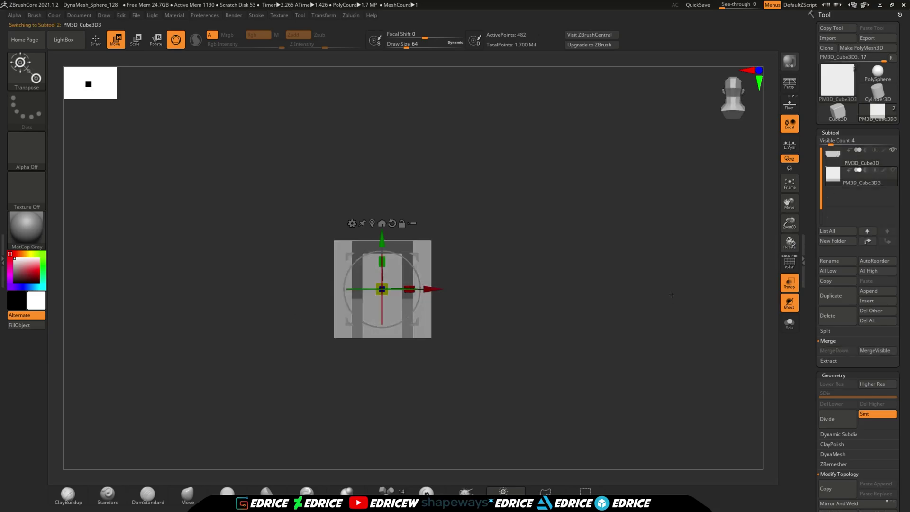
left_click_drag(415, 269, 480, 179)
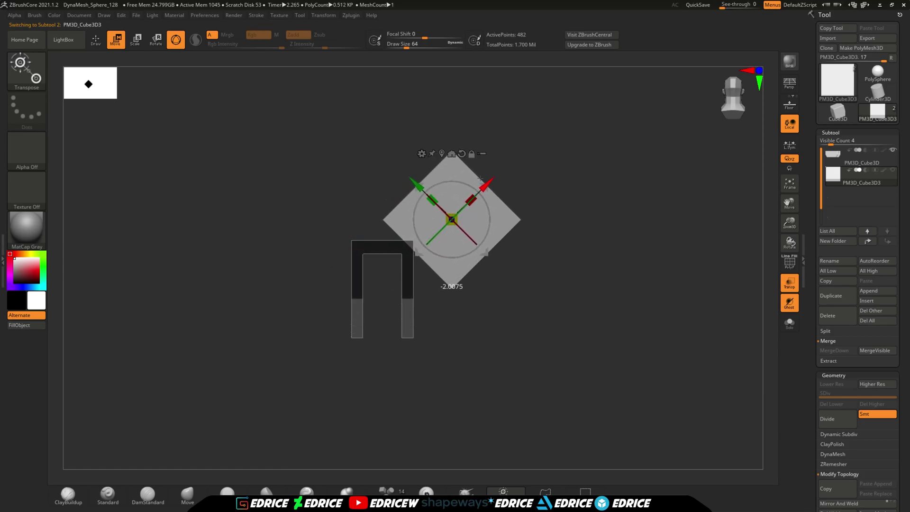
left_click_drag(417, 186, 407, 182)
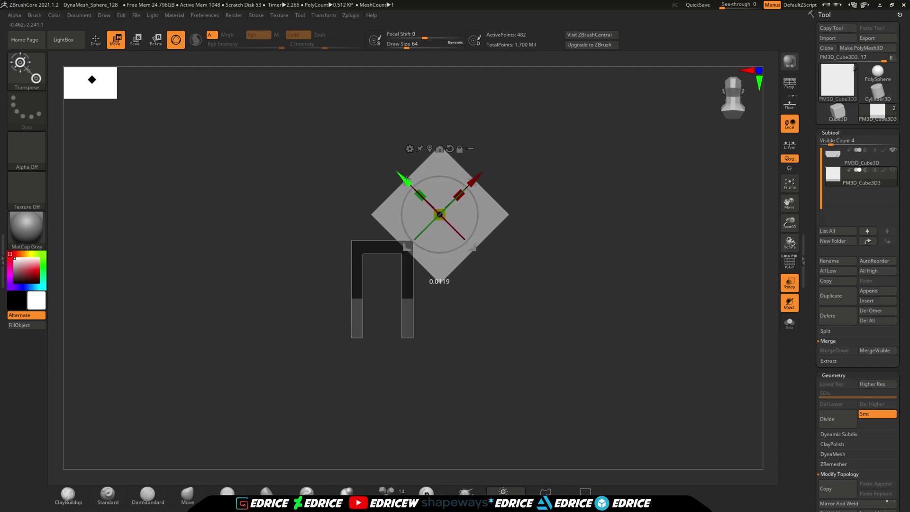
left_click_drag(474, 179, 475, 179)
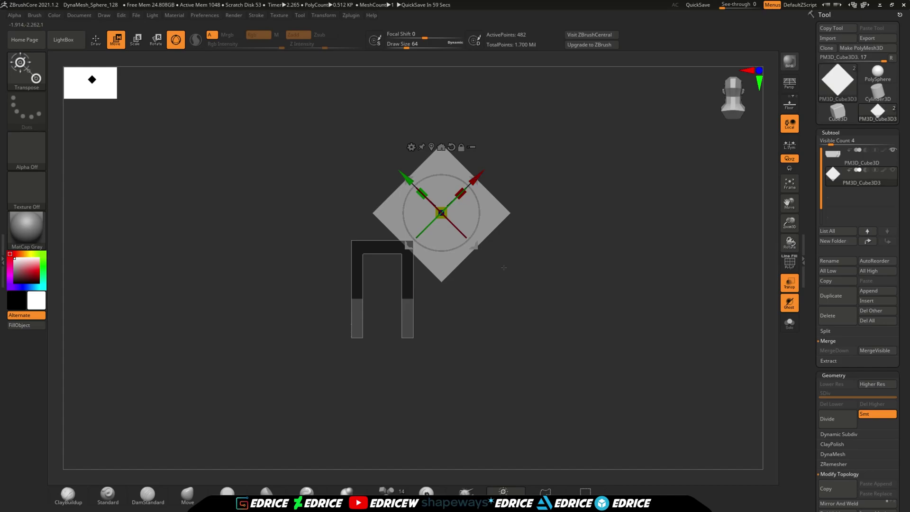
left_click_drag(475, 176, 369, 199)
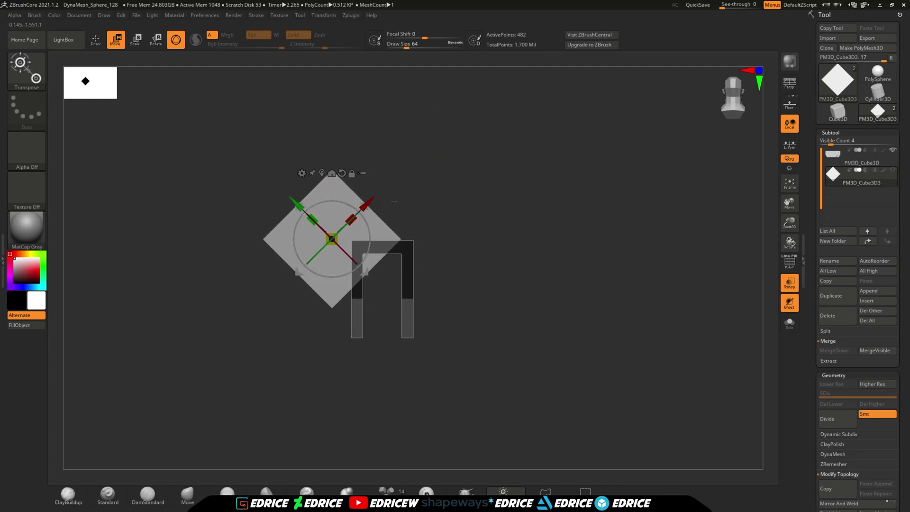
key("ctrl+z")
key("ctrl+z")
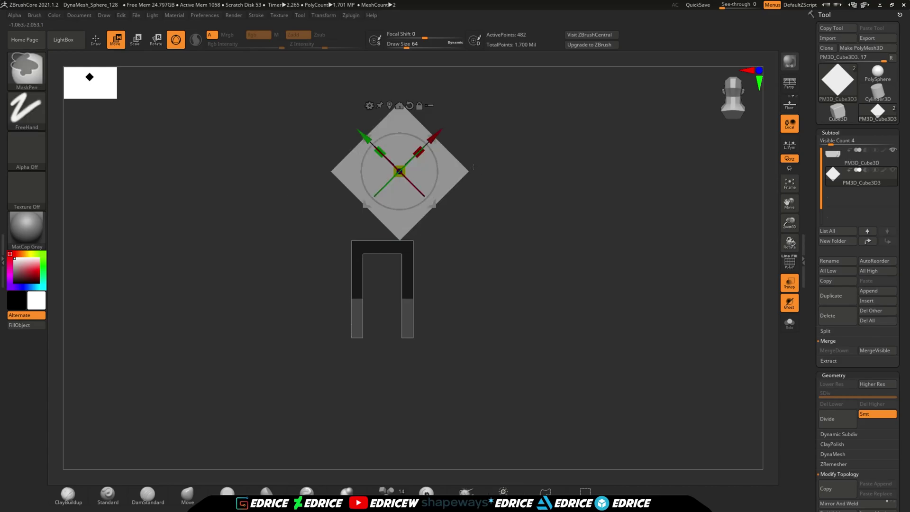
Stretch the rotated cube along the Z axis in the side view so it spans the block's full length.
left_click_drag(530, 287, 575, 288, "shift")
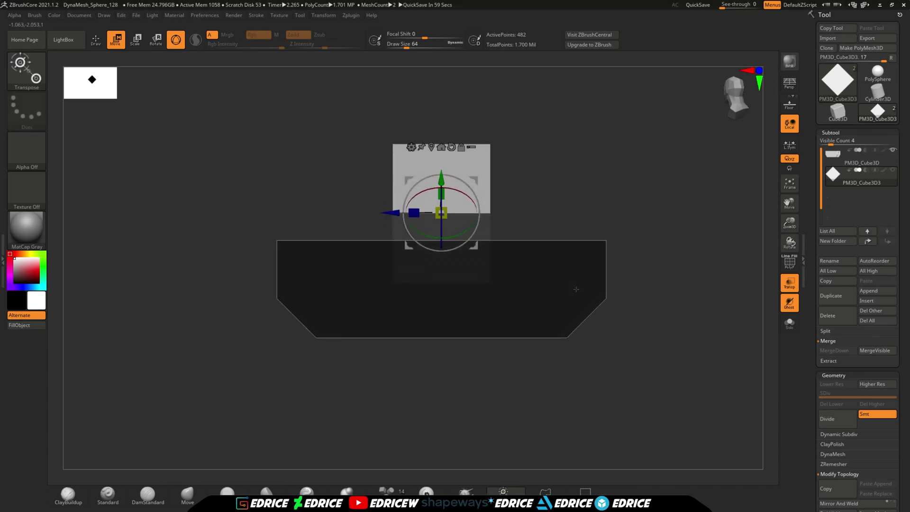
left_click_drag(413, 212, 225, 239)
left_click_drag(662, 320, 614, 320, "shift")
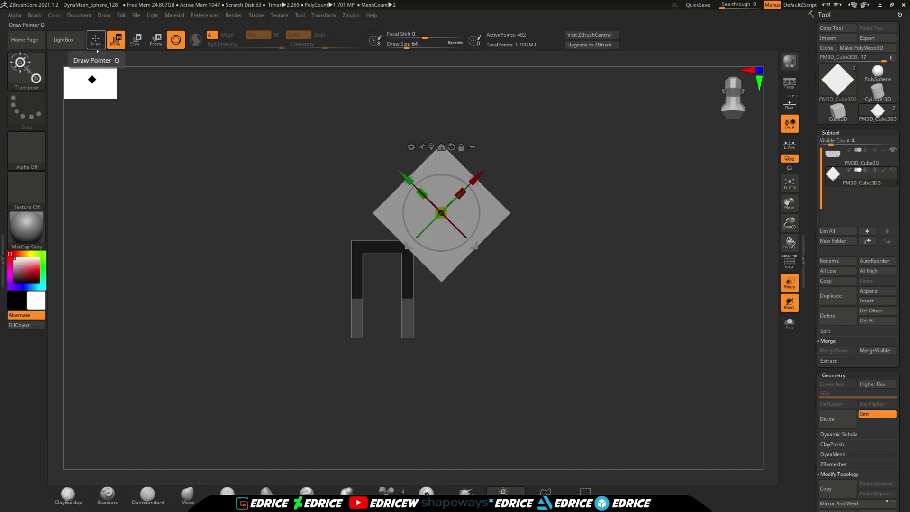
Mirror and Weld the stretched cube along the X axis to put a matching copy over the block's opposite upper edge.
left_click(97, 47)
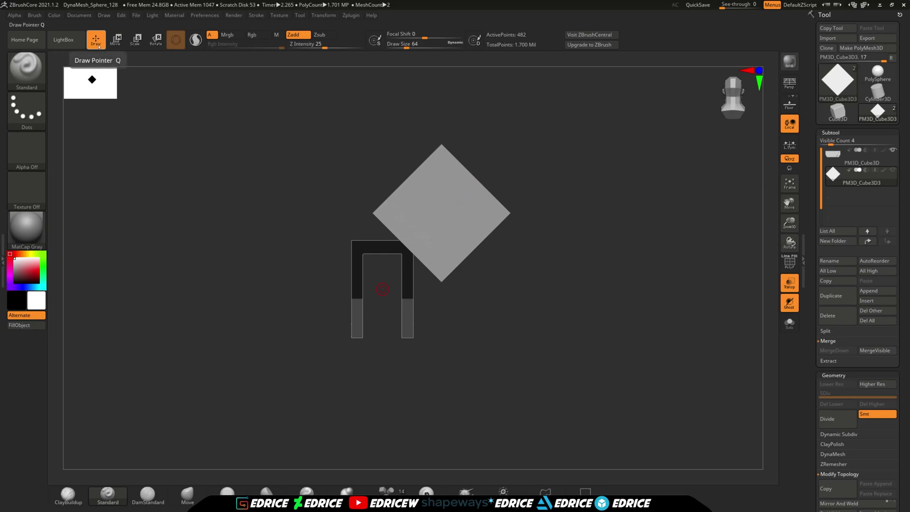
scroll(906, 347, "down", 5)
scroll(906, 347, "down", 1)
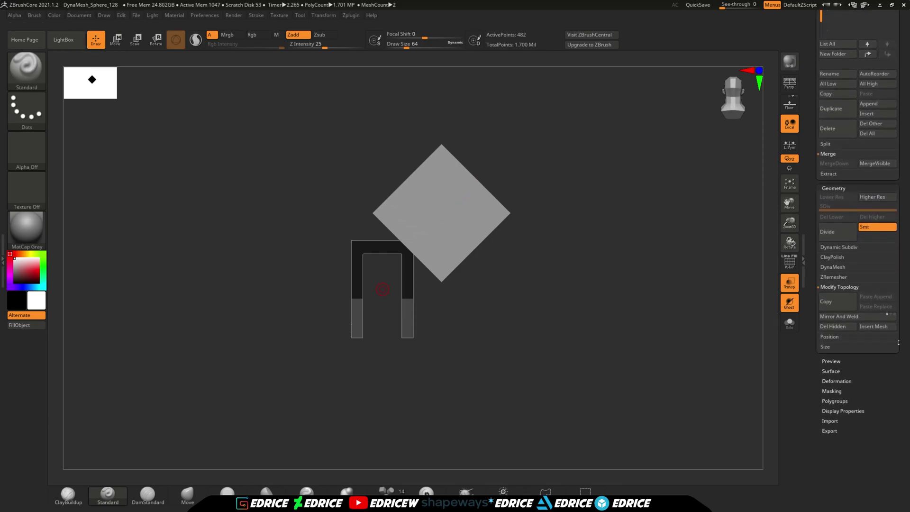
left_click(875, 317)
left_click_drag(648, 357, 570, 359)
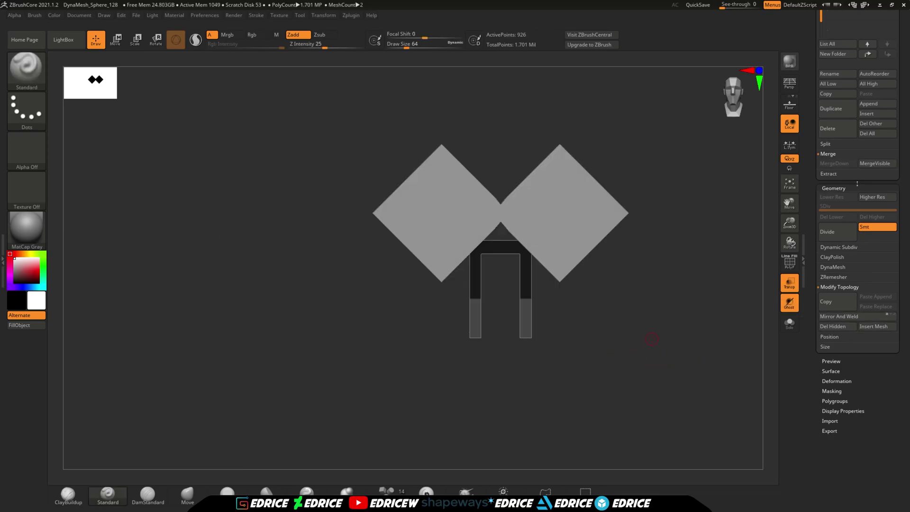
Set the mirrored cubes to subtract, merge them down into the main block and update DynaMesh to chamfer its long upper edges.
scroll(856, 184, "up", 5)
left_click(865, 170)
left_click(879, 162)
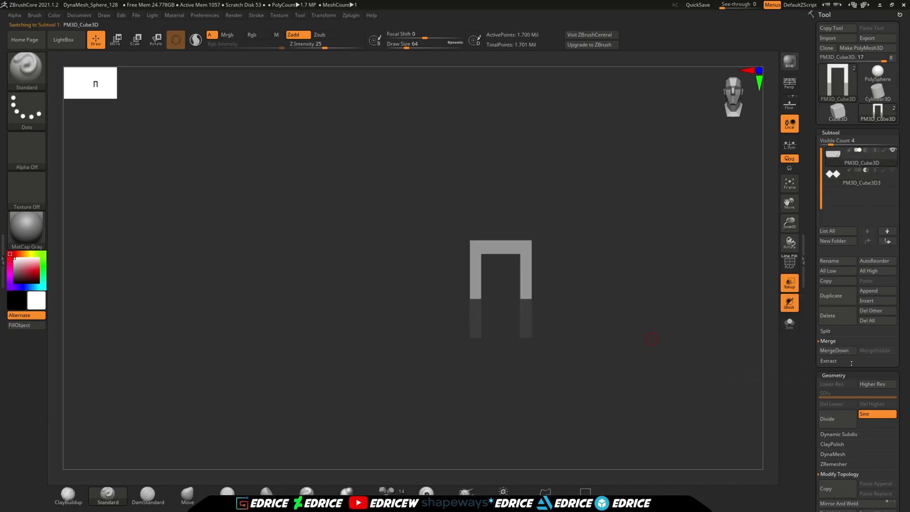
left_click(834, 350)
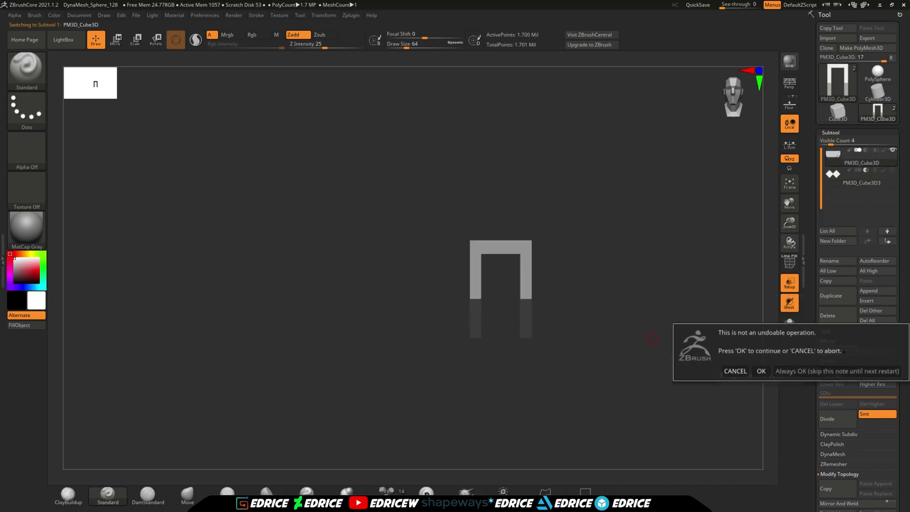
left_click(768, 371)
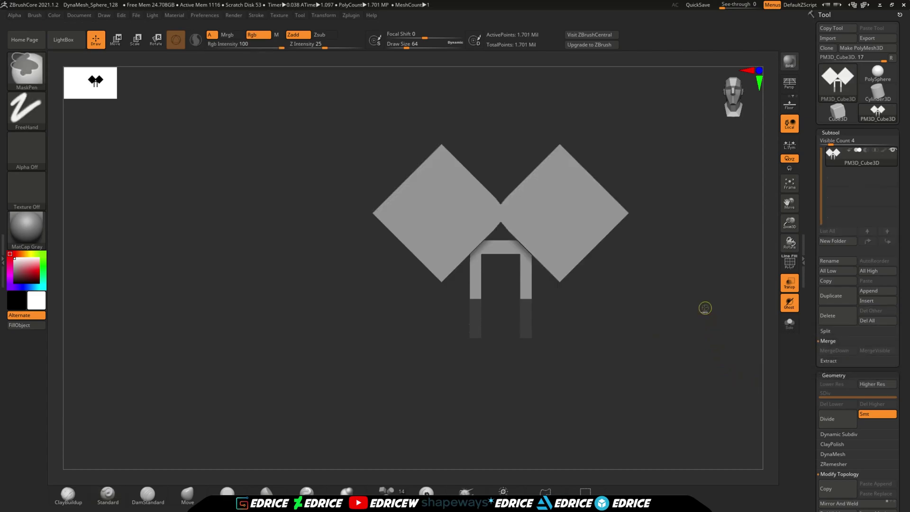
left_click_drag(702, 310, 591, 425, "ctrl")
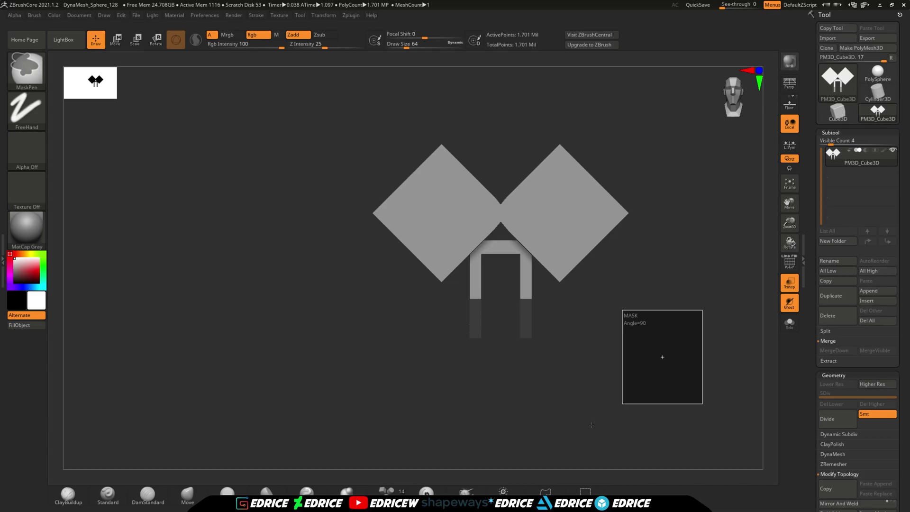
left_click(591, 425, "ctrl+shift")
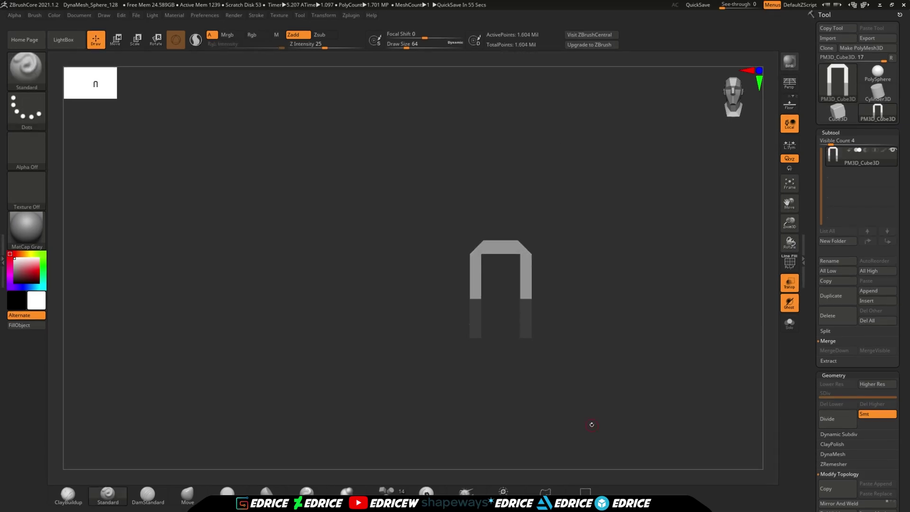
left_click_drag(591, 424, 691, 294)
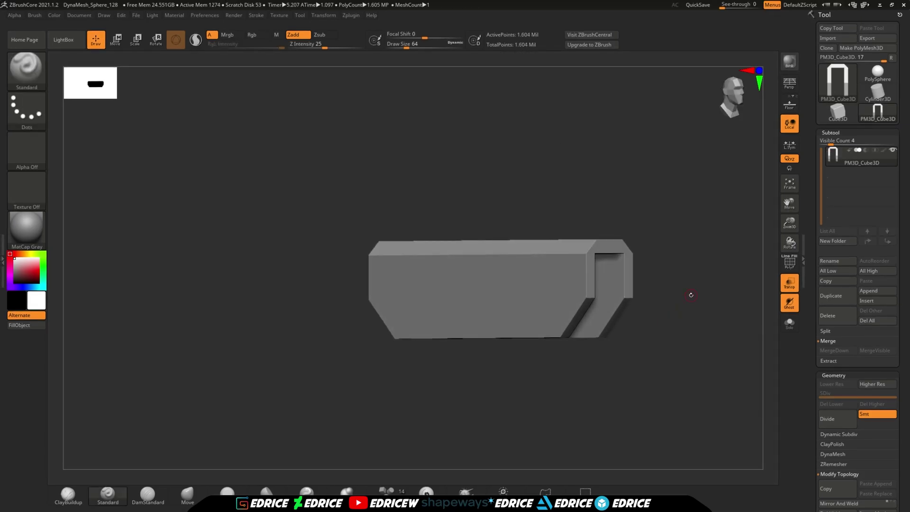
Duplicate the chamfered main block subtool and reselect the original, PM3D_Cube3D.
left_click(789, 184)
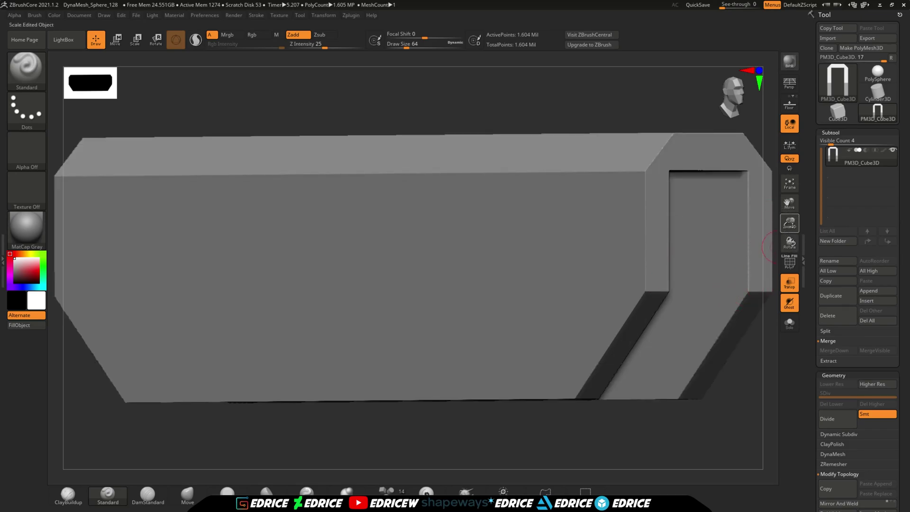
left_click_drag(788, 221, 763, 185)
left_click_drag(741, 285, 572, 364)
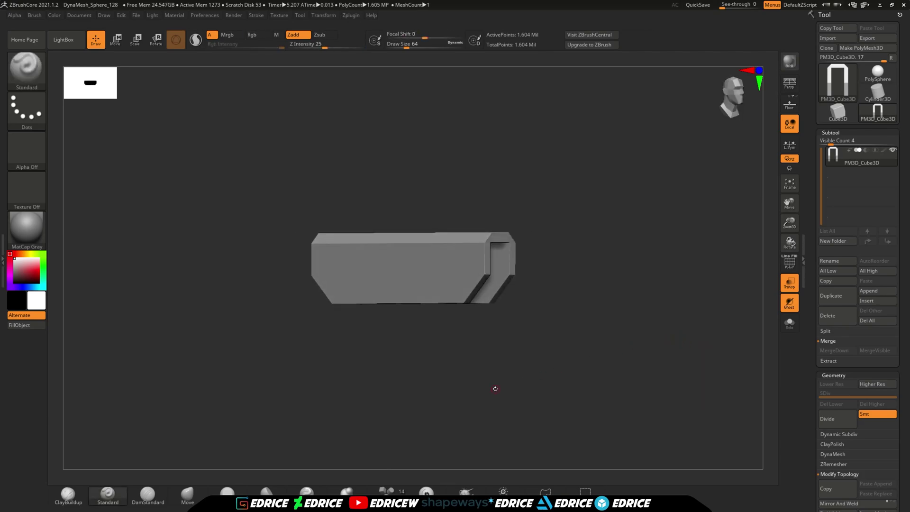
left_click_drag(788, 204, 763, 204)
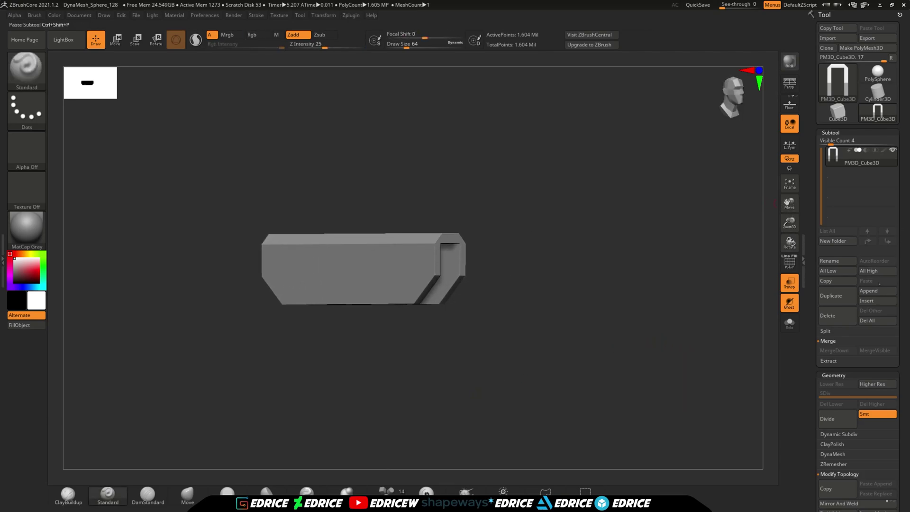
left_click(848, 300)
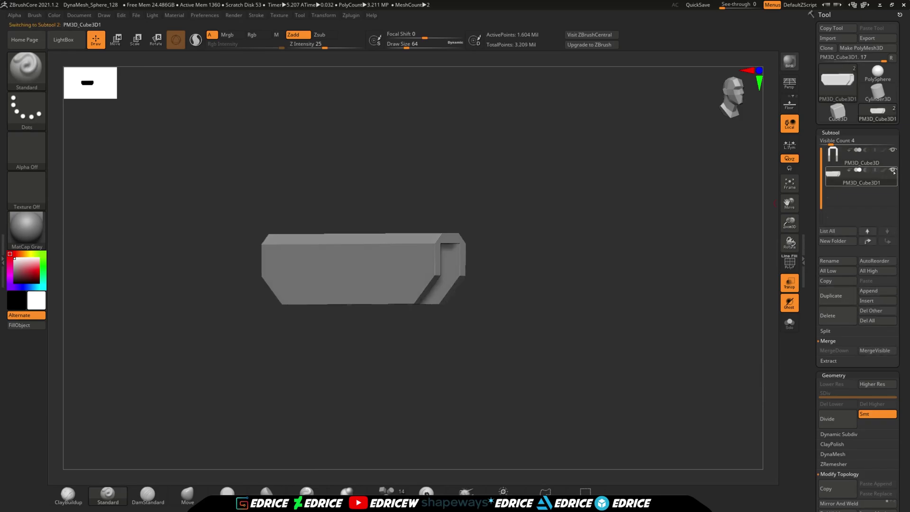
left_click(861, 158)
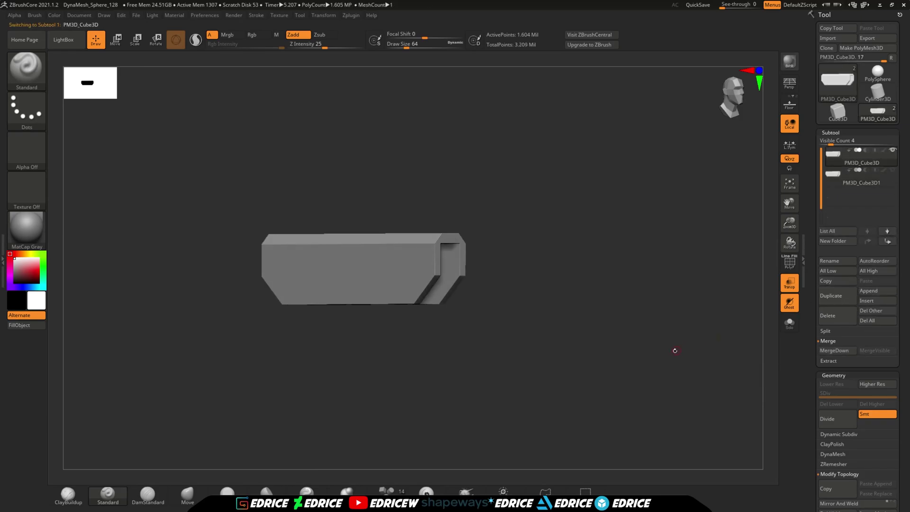
Turn on perspective display and view the block at an angle from its open end.
left_click_drag(680, 349, 655, 364)
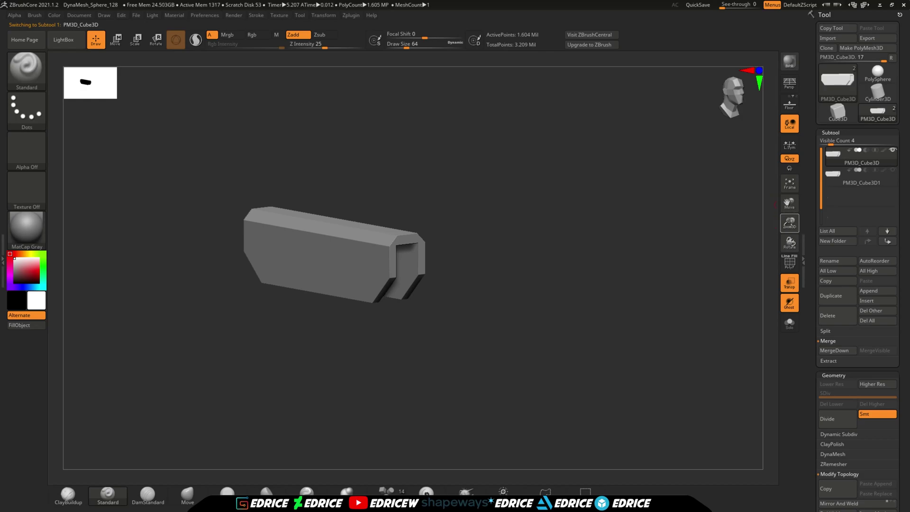
left_click_drag(788, 222, 788, 241)
left_click(789, 83)
left_click_drag(710, 256, 700, 232)
left_click_drag(790, 241, 789, 207)
left_click_drag(787, 204, 797, 203)
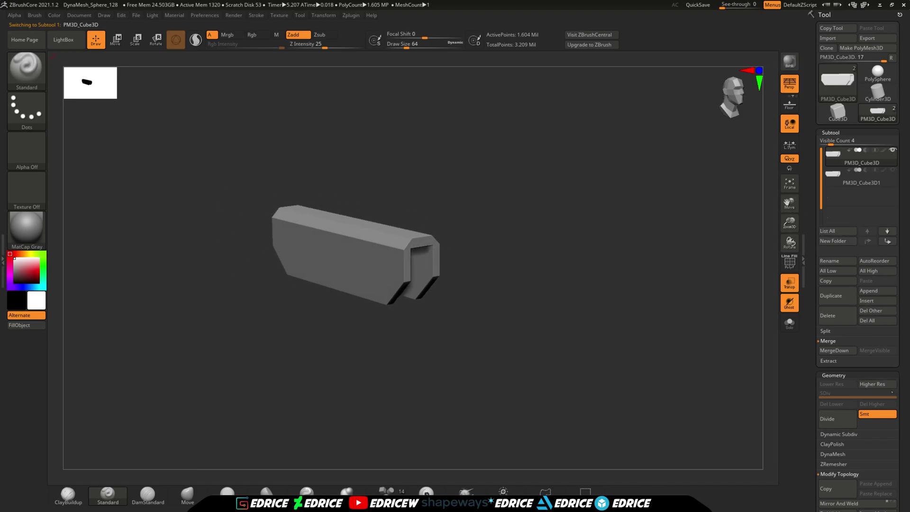
Retopologize PM3D_Cube3D with ZRemesher, accept the limited-feature note and inspect the remeshed edges.
scroll(858, 332, "down", 5)
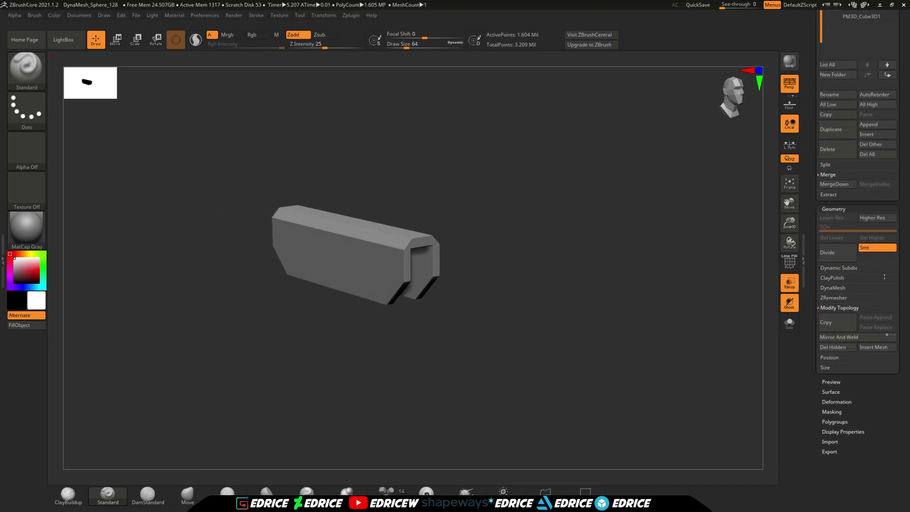
left_click(833, 298)
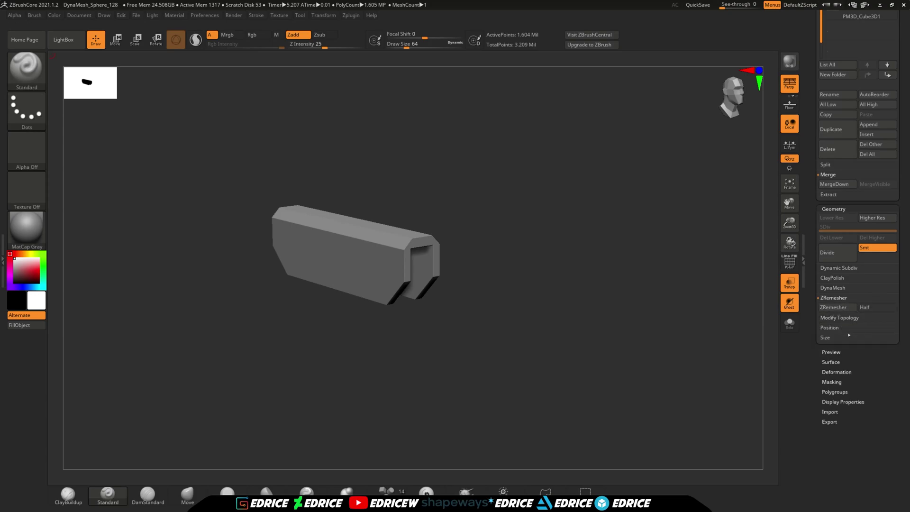
left_click(848, 308)
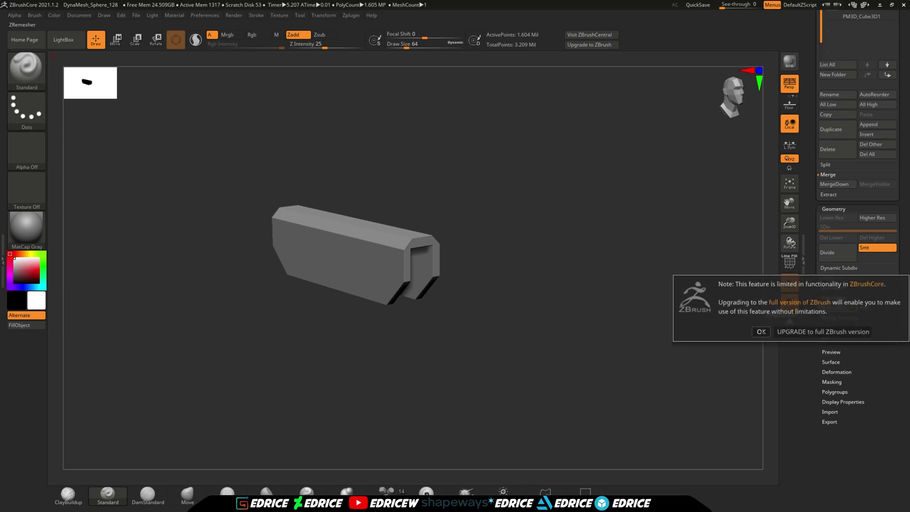
left_click(760, 331)
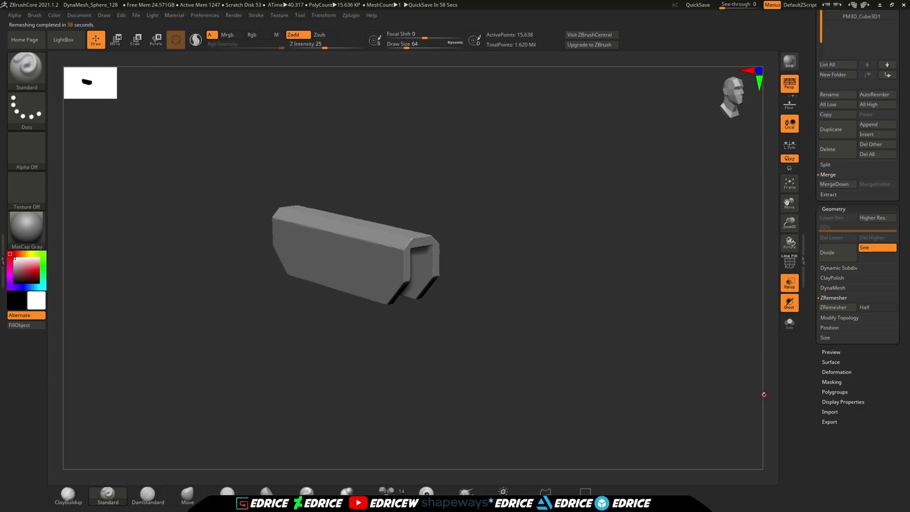
left_click_drag(576, 309, 606, 308)
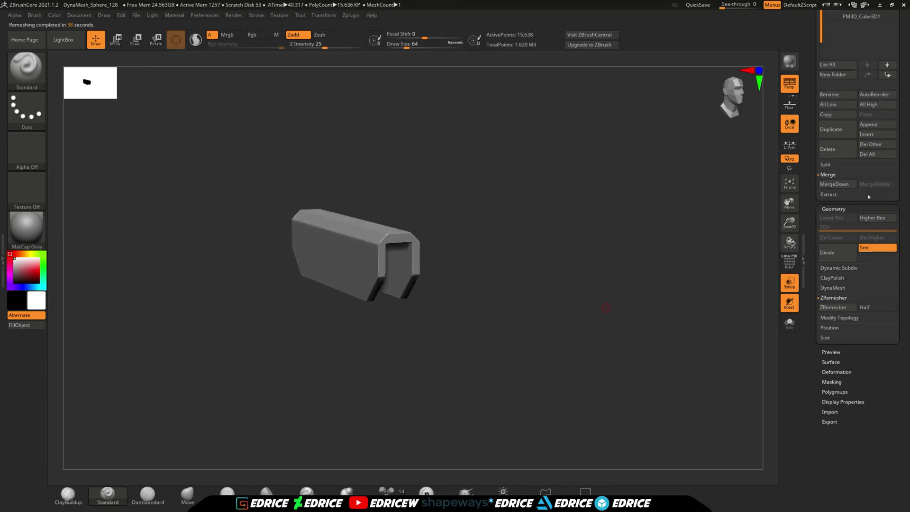
mouse_move(724, 321)
left_mouse_down()
mouse_move(728, 265)
mouse_move(734, 331)
left_mouse_up()
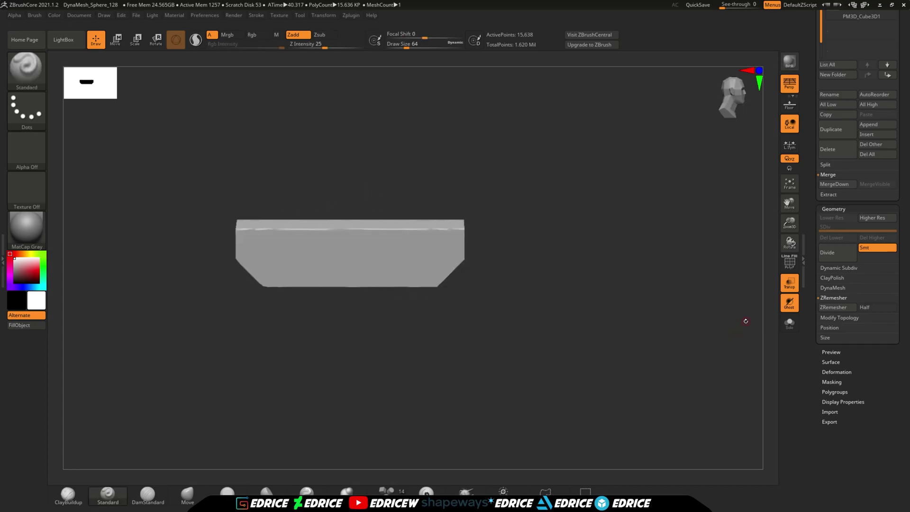
Enable Dynamic Subdiv on the remeshed block with FlatSubdiv at 0 and SmoothSubdiv raised to 5.
left_click(839, 268)
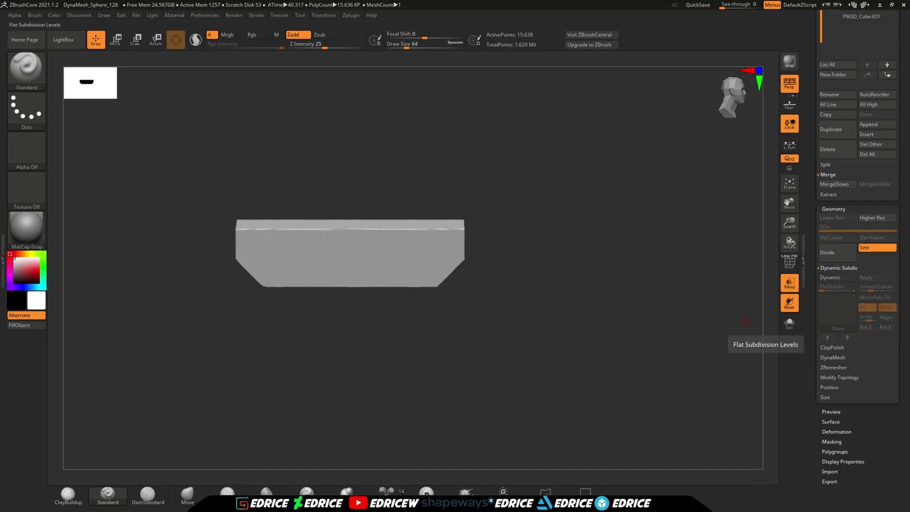
left_click(848, 279)
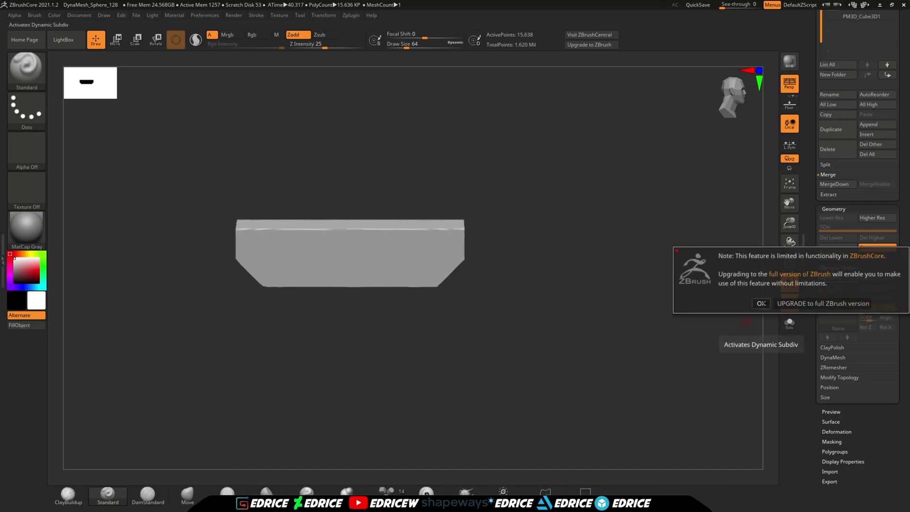
left_click(761, 303)
left_click_drag(739, 323, 698, 334)
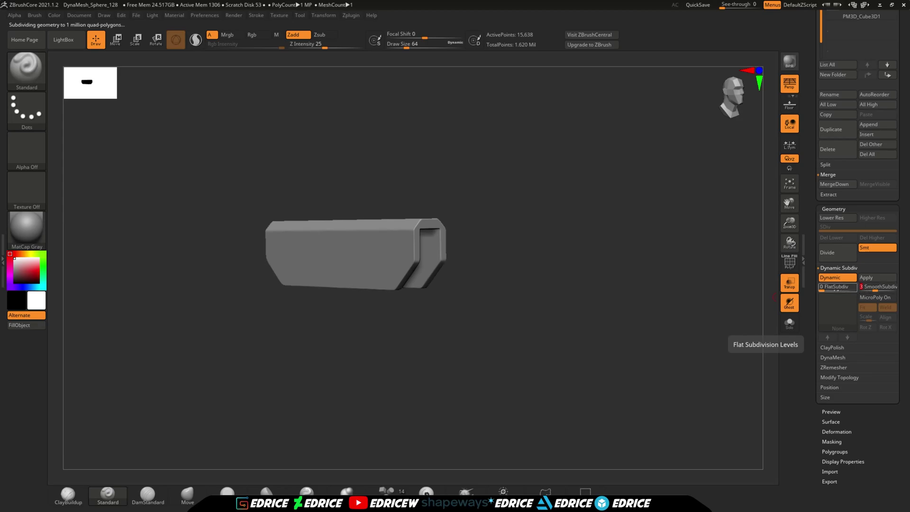
left_click_drag(822, 288, 819, 289)
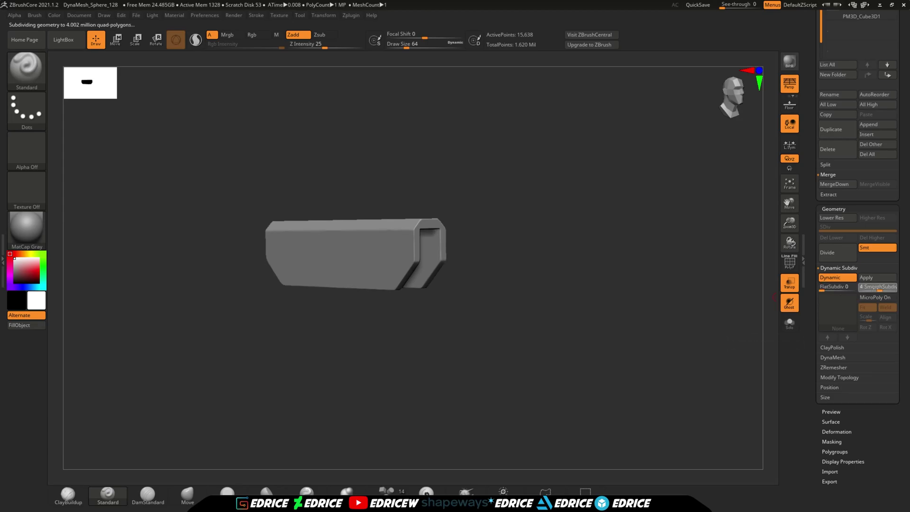
left_click_drag(697, 318, 706, 335)
left_click_drag(791, 223, 718, 294)
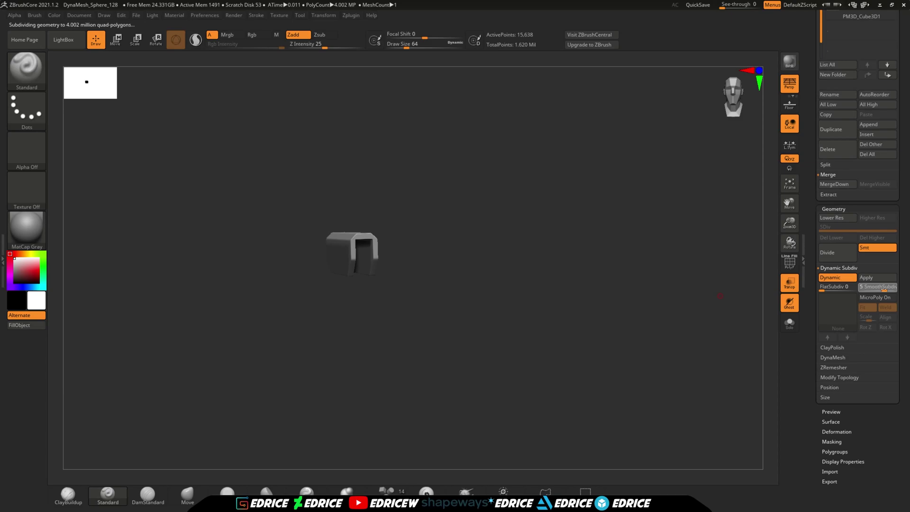
Examine the smoothed block's bevels and edges from its open end, its long side and an angled view.
left_click_drag(634, 301, 692, 298)
left_click_drag(790, 222, 789, 242)
mouse_move(729, 287)
left_mouse_down()
mouse_move(712, 309)
mouse_move(729, 296)
left_mouse_up()
left_click_drag(657, 277, 724, 226, "shift")
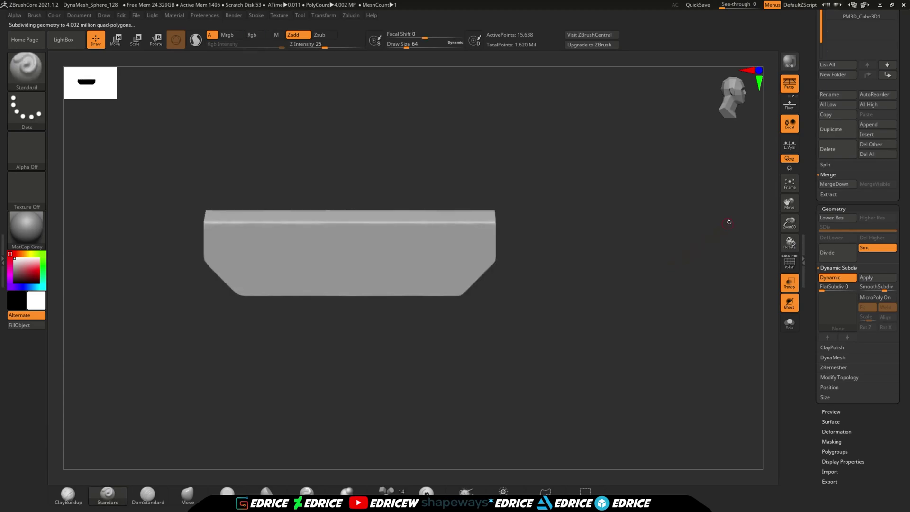
left_click_drag(684, 253, 682, 308)
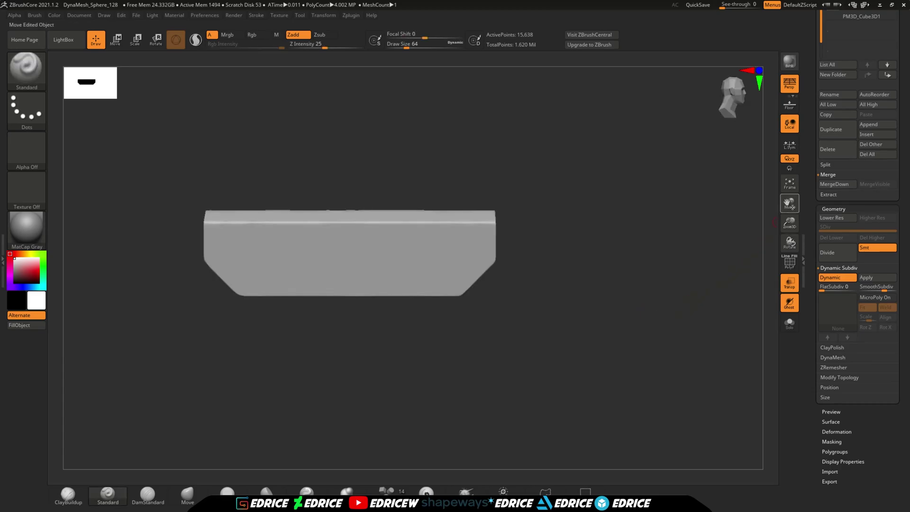
left_click(789, 183)
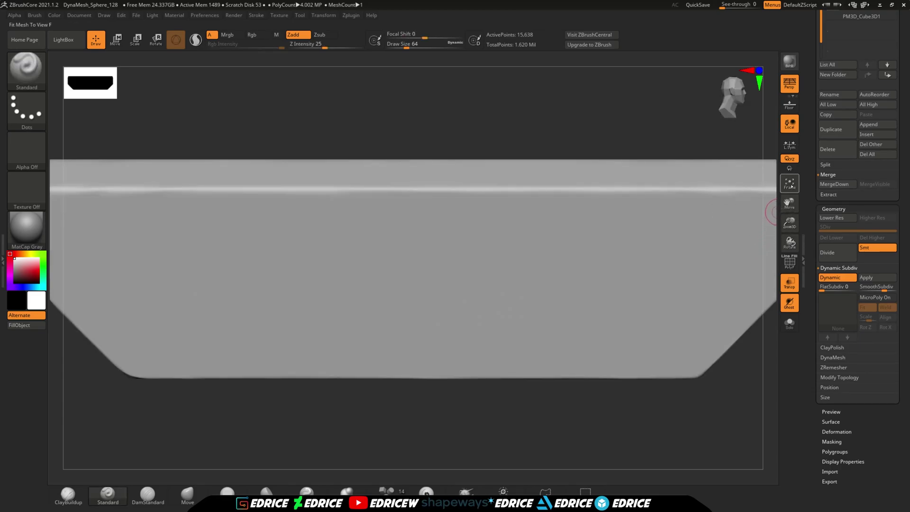
left_click_drag(789, 224, 678, 259)
left_click_drag(789, 223, 730, 309)
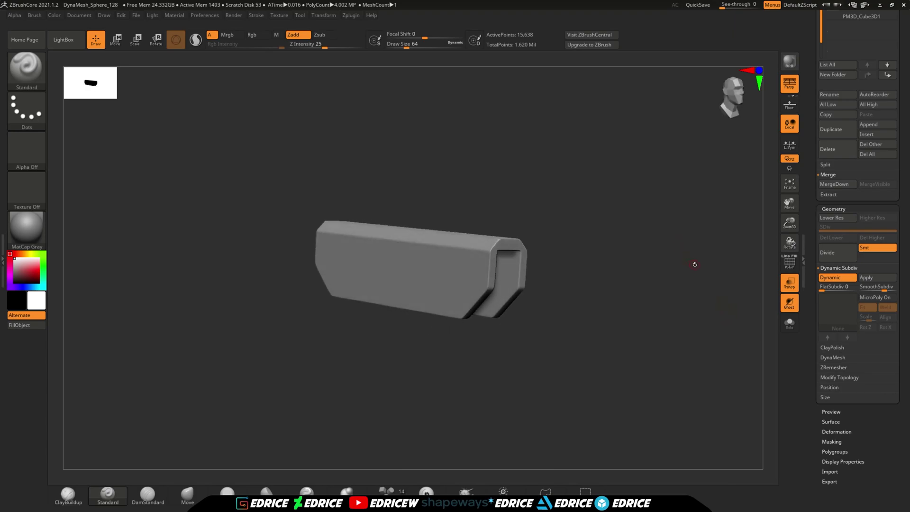
left_click_drag(692, 264, 712, 260, "shift")
left_click(789, 185)
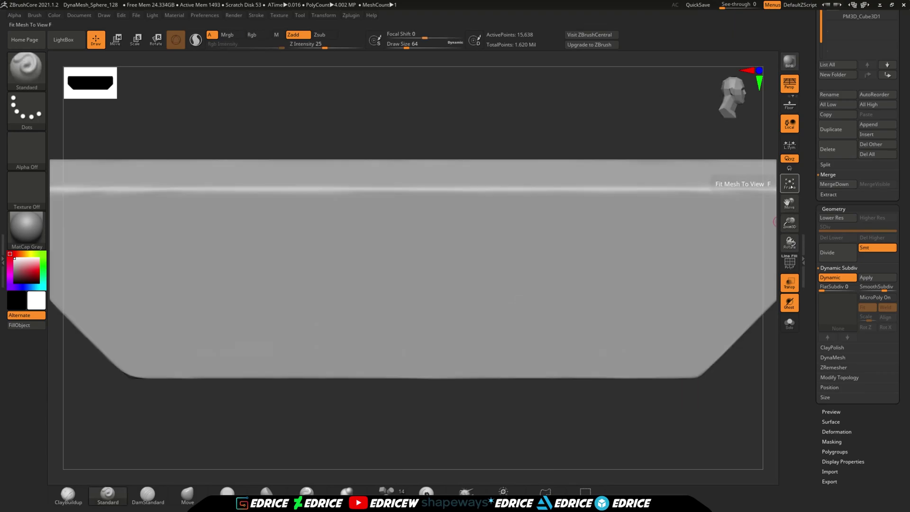
left_click_drag(789, 223, 741, 251)
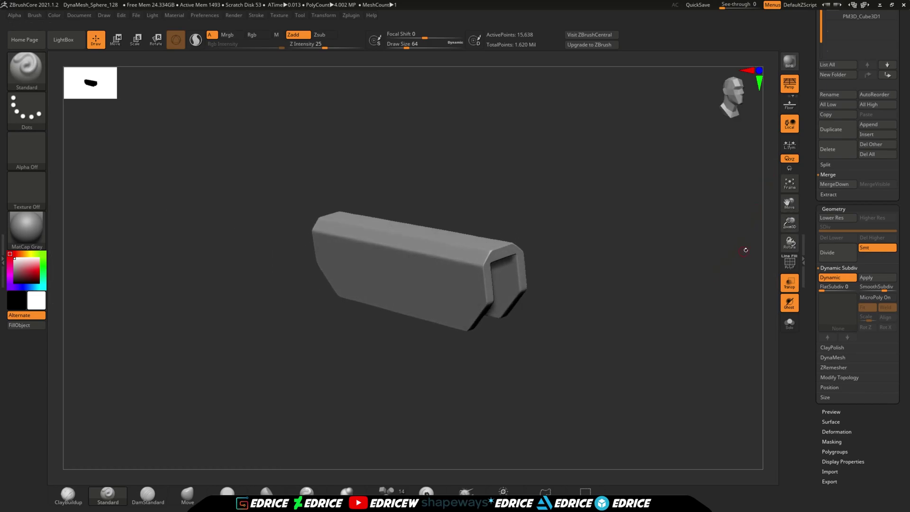
left_click_drag(789, 222, 769, 230)
left_click_drag(789, 203, 720, 232)
Select the duplicate subtool PM3D_Cube3D1 and move it away so it stands beside the original block.
left_click_drag(896, 50, 895, 100)
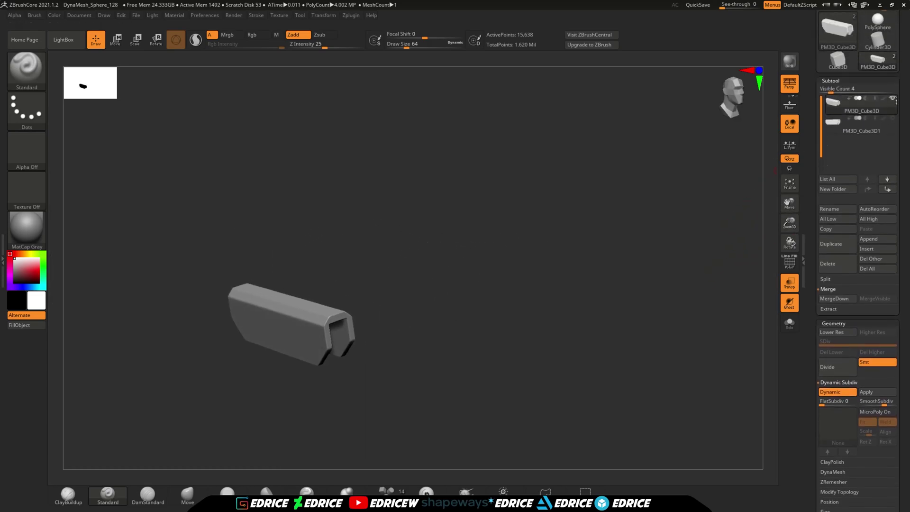
scroll(858, 142, "up", 2)
left_click(853, 179)
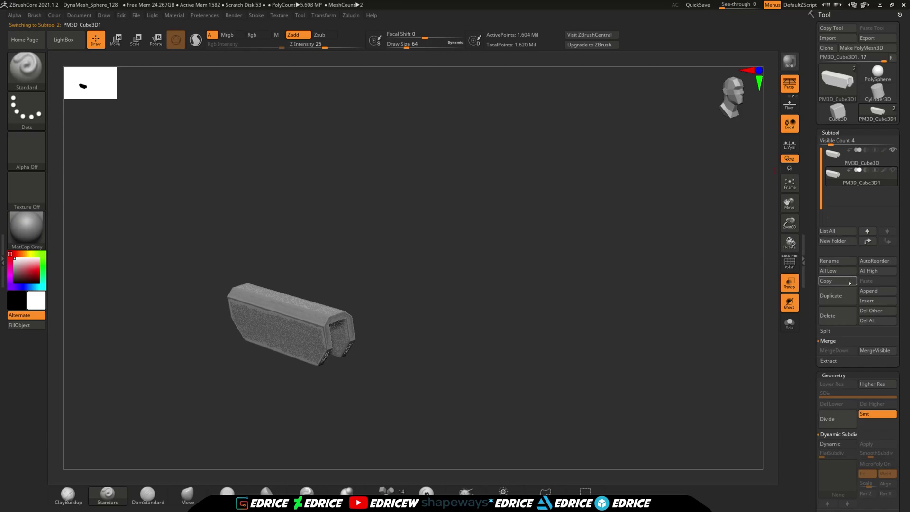
left_click(115, 39)
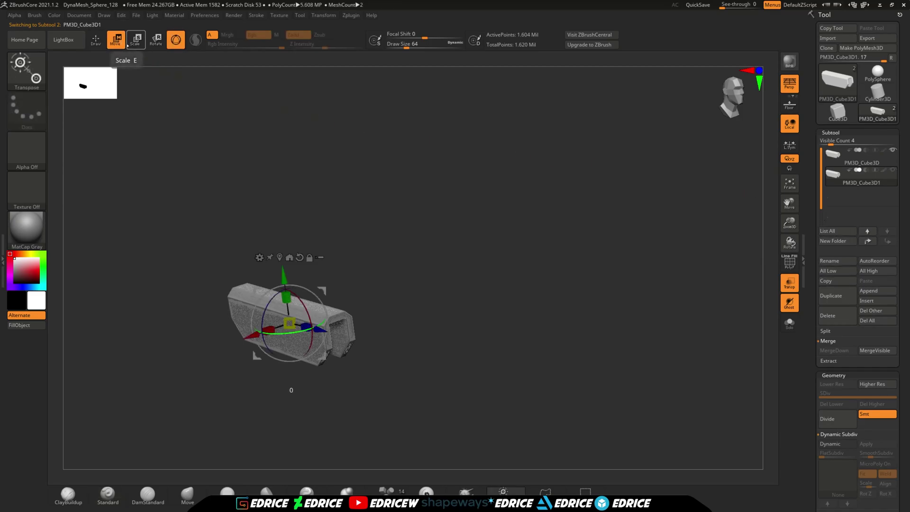
left_click_drag(249, 327, 328, 294)
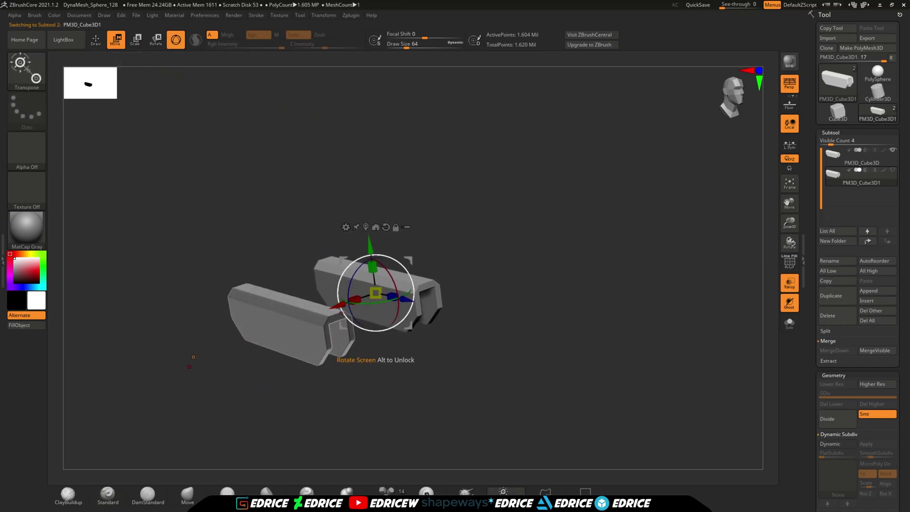
Return to Draw mode with transparency off and show the duplicate subtool alongside the original block.
key("q")
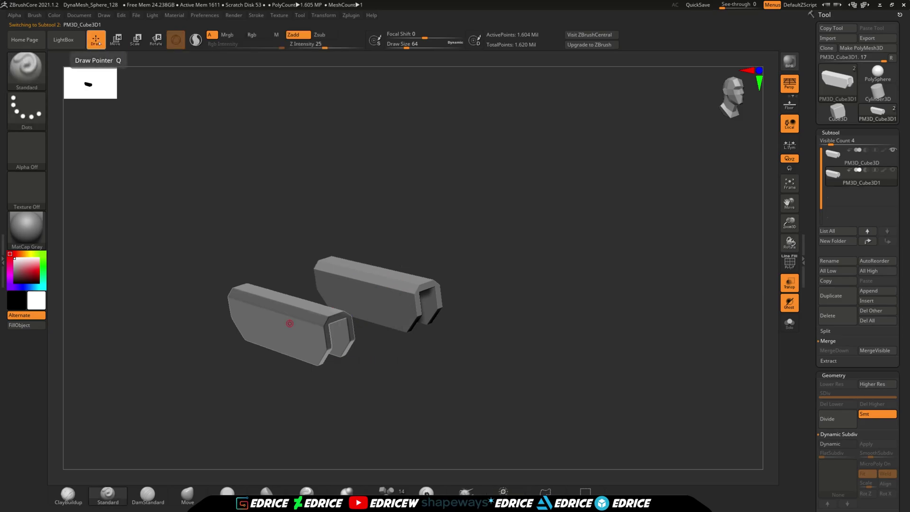
left_click(789, 284)
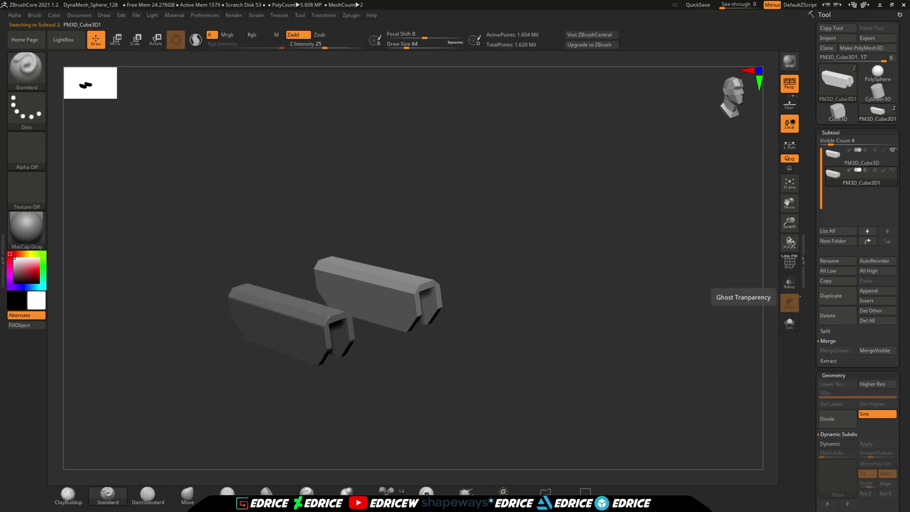
left_click(893, 170)
left_click_drag(696, 298, 705, 324)
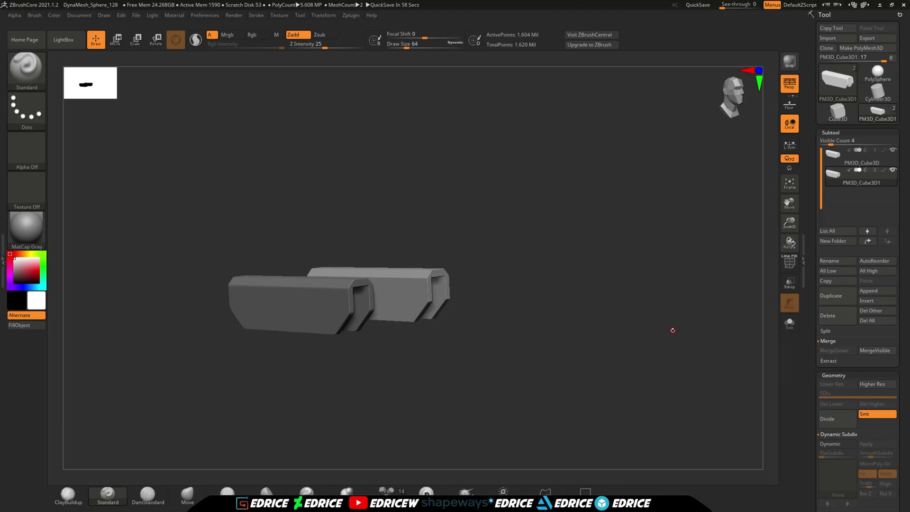
left_click_drag(624, 289, 713, 251)
Select the original block PM3D_Cube3D and compare its edges with the duplicate's, up close and from several angles.
left_click(851, 156)
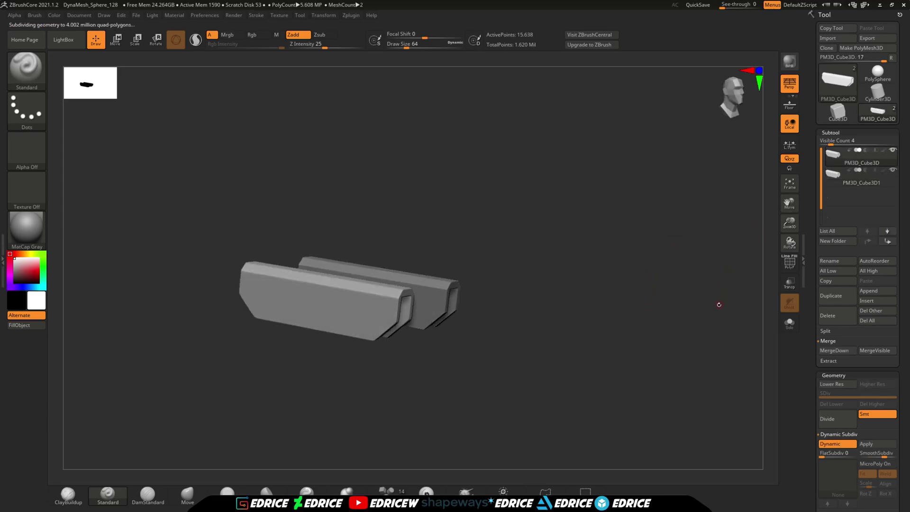
left_click_drag(719, 300, 706, 318)
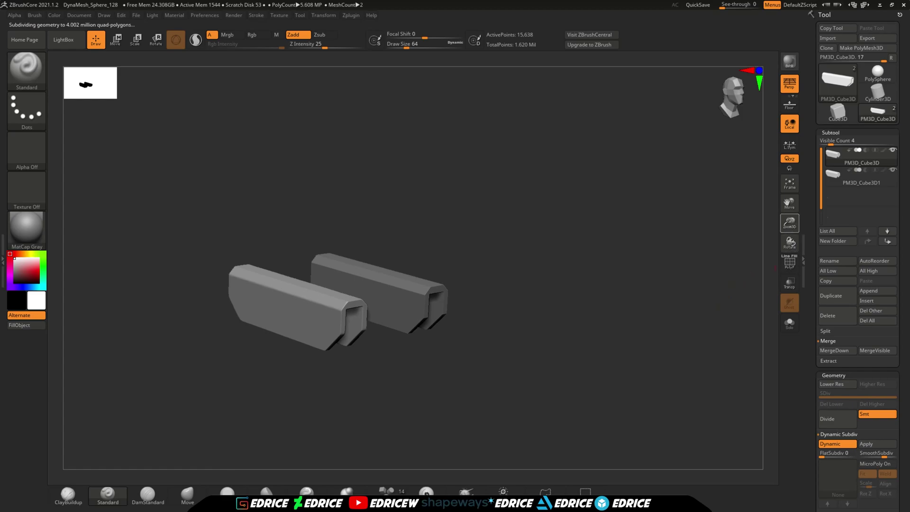
left_click(789, 185)
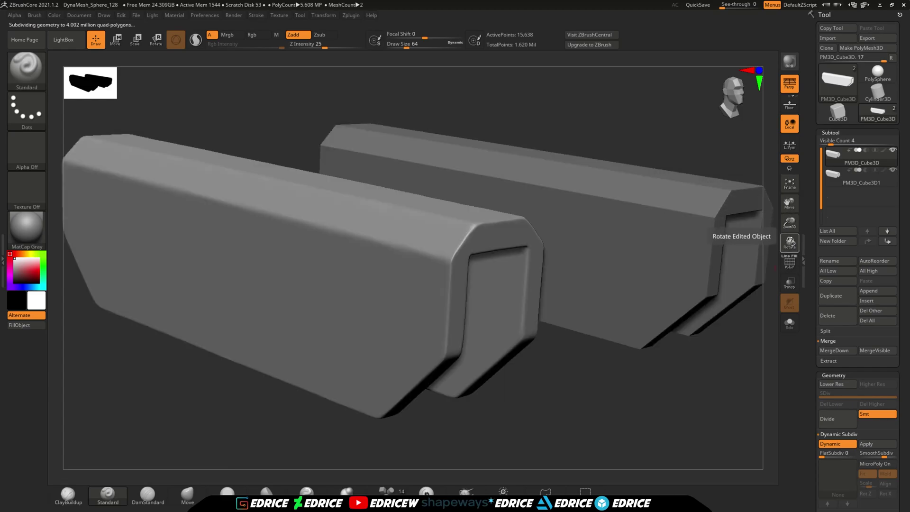
left_click_drag(789, 225, 789, 228)
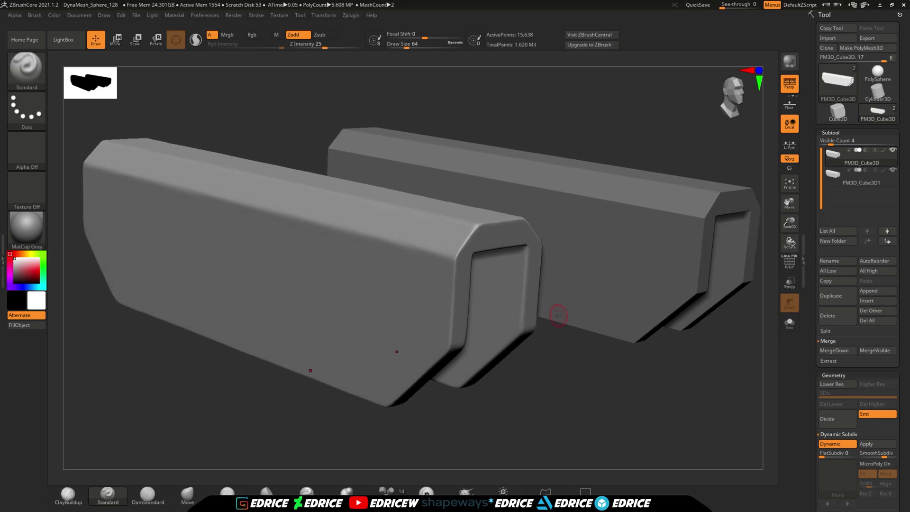
left_click_drag(789, 223, 724, 202)
left_click(790, 186)
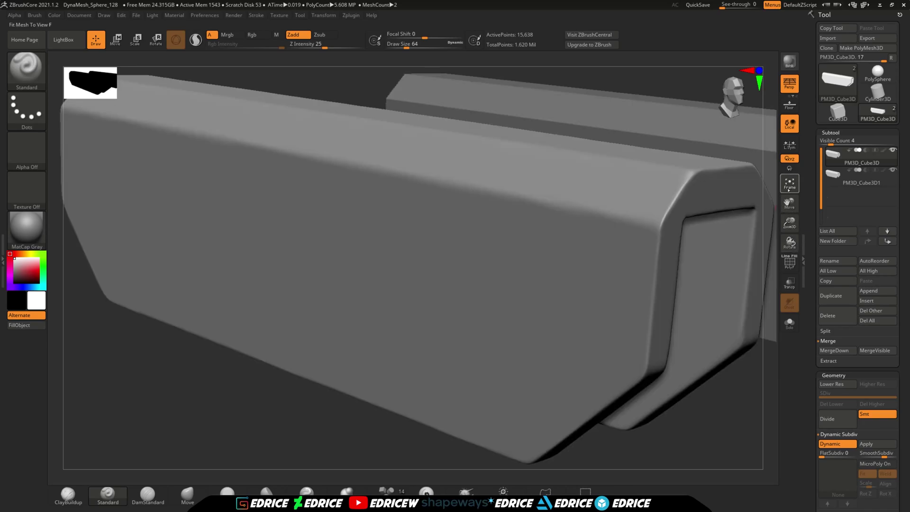
left_click(788, 190)
left_click_drag(788, 222, 737, 194)
left_click_drag(788, 222, 691, 218)
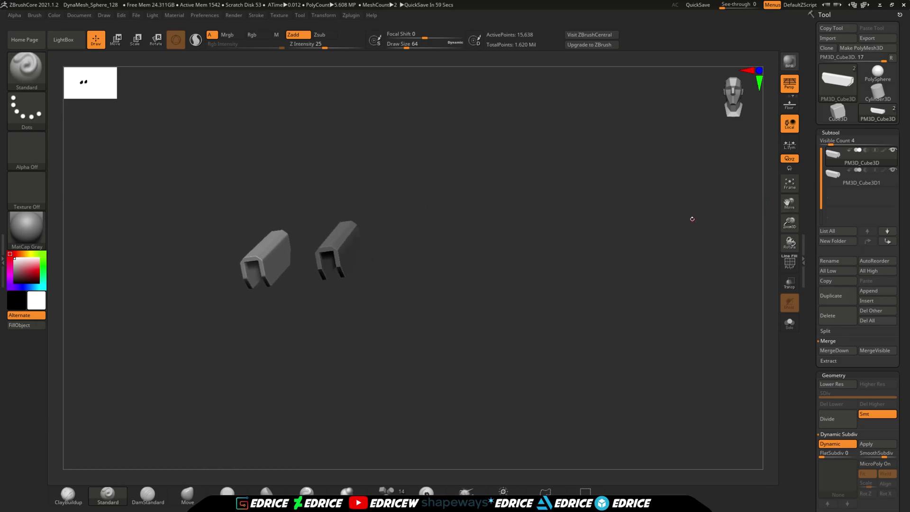
left_click_drag(788, 222, 861, 232)
left_click_drag(756, 225, 644, 234)
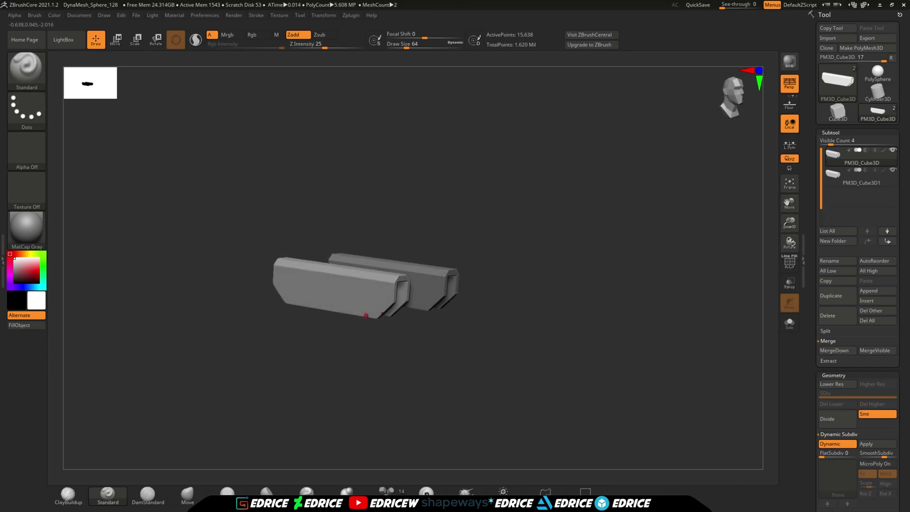
left_click_drag(609, 262, 635, 247)
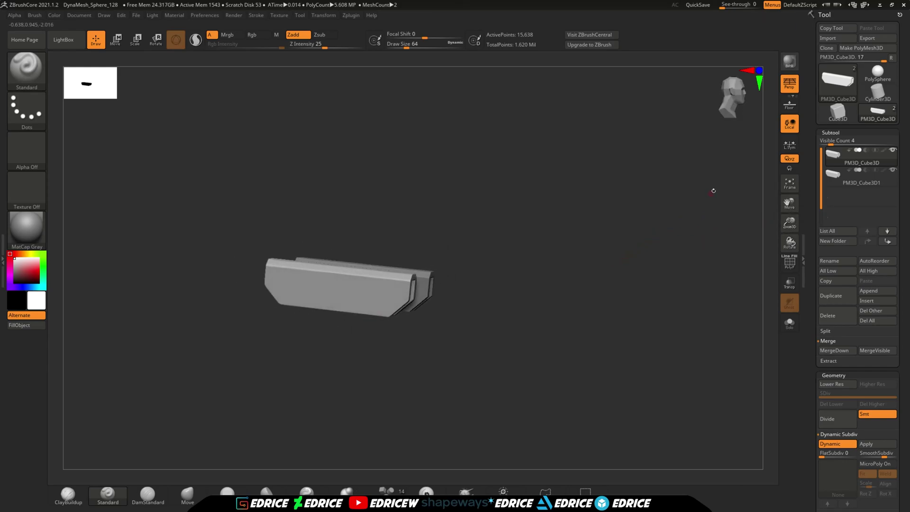
left_click_drag(788, 223, 820, 203)
left_click_drag(719, 234, 709, 262)
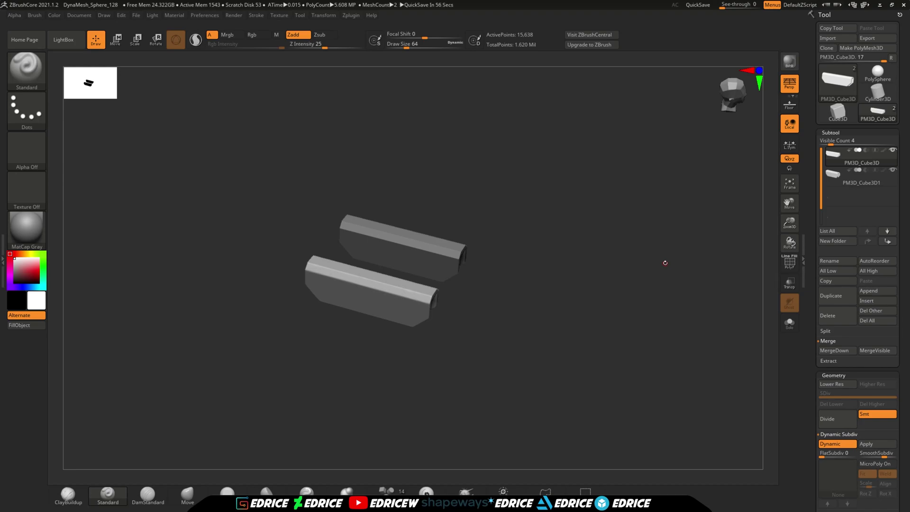
left_click_drag(568, 237, 582, 276)
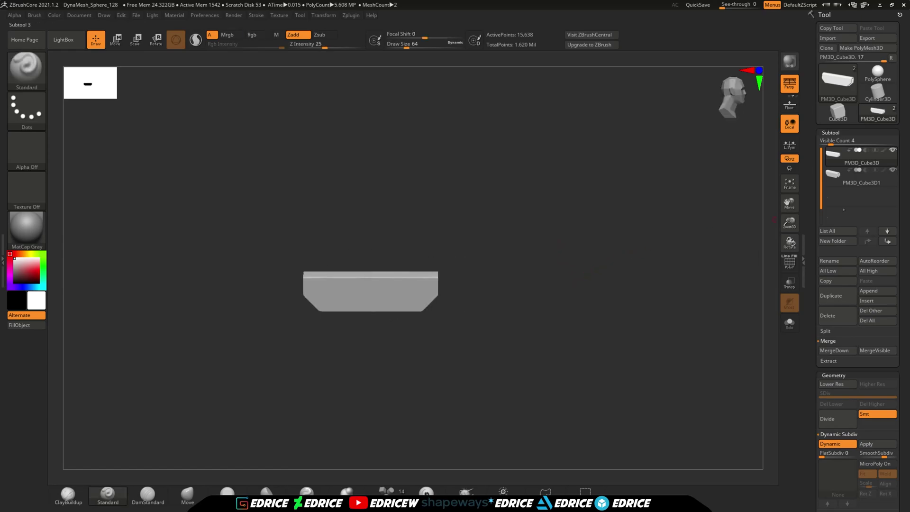
Reselect the original block PM3D_Cube3D after checking the duplicate, and apply its Dynamic Subdiv as real subdivision levels.
left_click(858, 181)
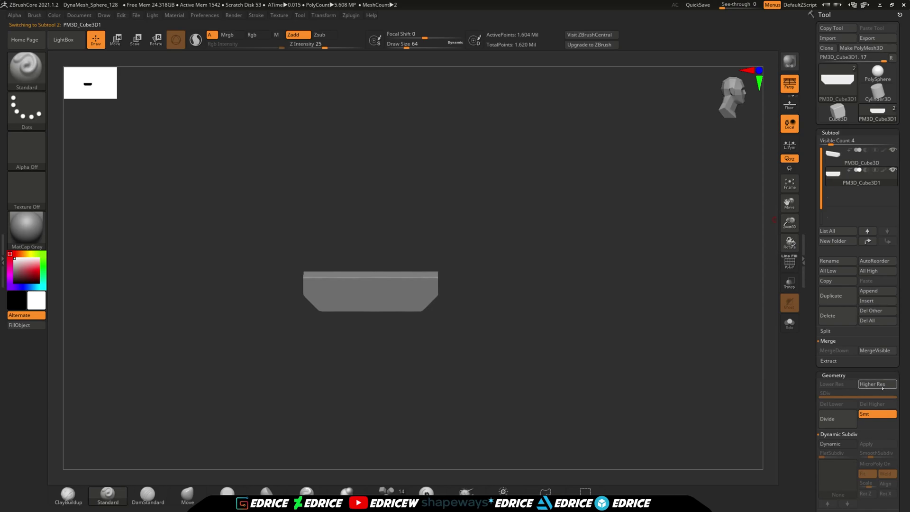
scroll(896, 340, "down", 2)
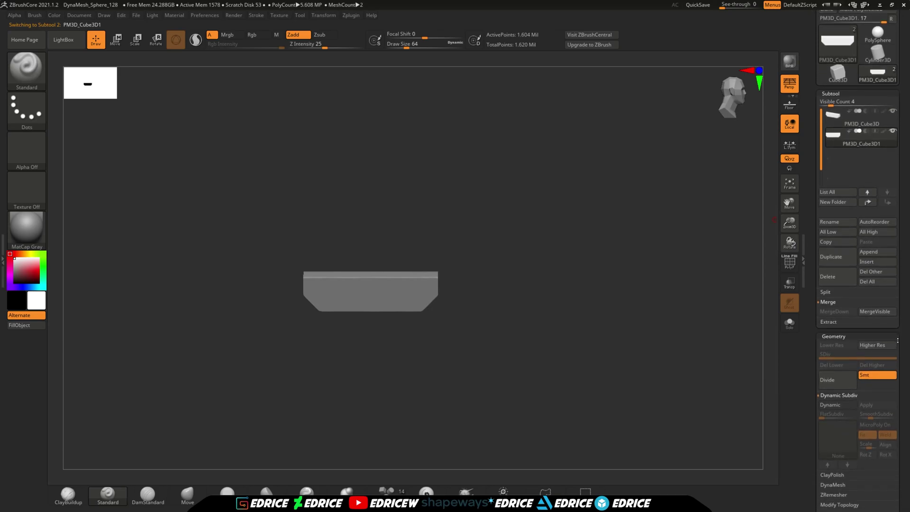
key("Up")
key("d")
left_click(881, 404)
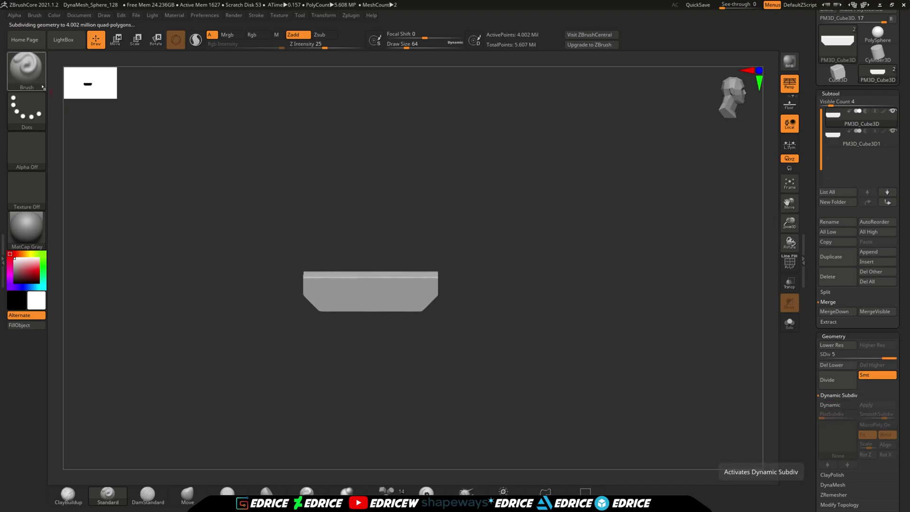
Choose the hPolish brush and set its Draw Size to 262, with the block's upper faces in view.
left_click(27, 69)
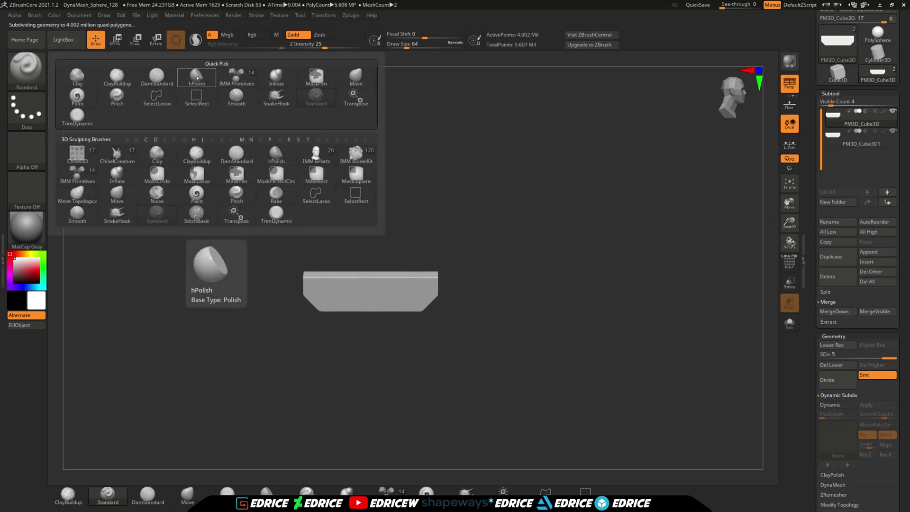
left_click(276, 157)
left_click_drag(515, 286, 516, 363)
left_click_drag(790, 222, 753, 262)
left_click_drag(710, 322, 640, 351)
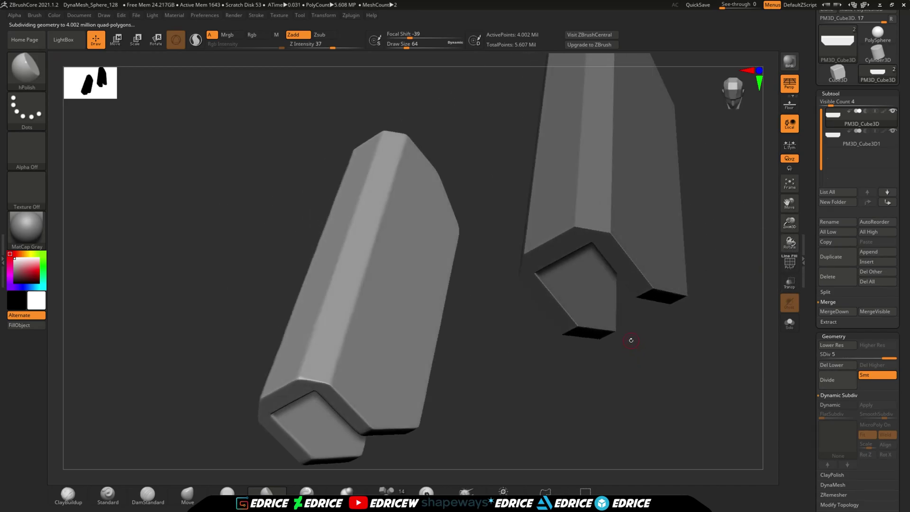
left_click_drag(408, 45, 425, 45)
Polish the original block's top facet and the rim around its open end with the hPolish brush.
left_click_drag(438, 133, 442, 160)
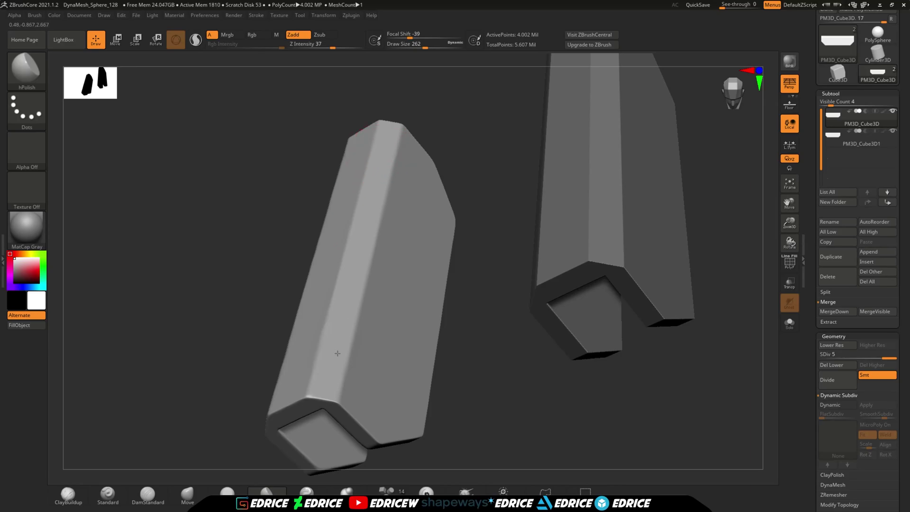
left_click_drag(453, 255, 502, 239)
right_click_drag(355, 334, 365, 402)
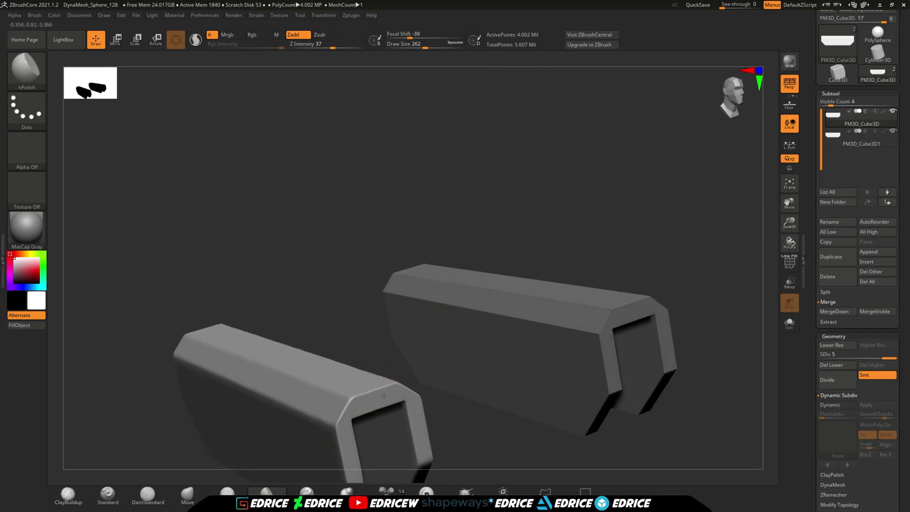
right_click_drag(730, 277, 758, 226, "alt")
right_click_drag(563, 391, 650, 400)
Polish the original block's long top edges from above and the opposite end, and review it beside the duplicate.
left_click_drag(789, 243, 793, 194)
right_click_drag(748, 194, 743, 304)
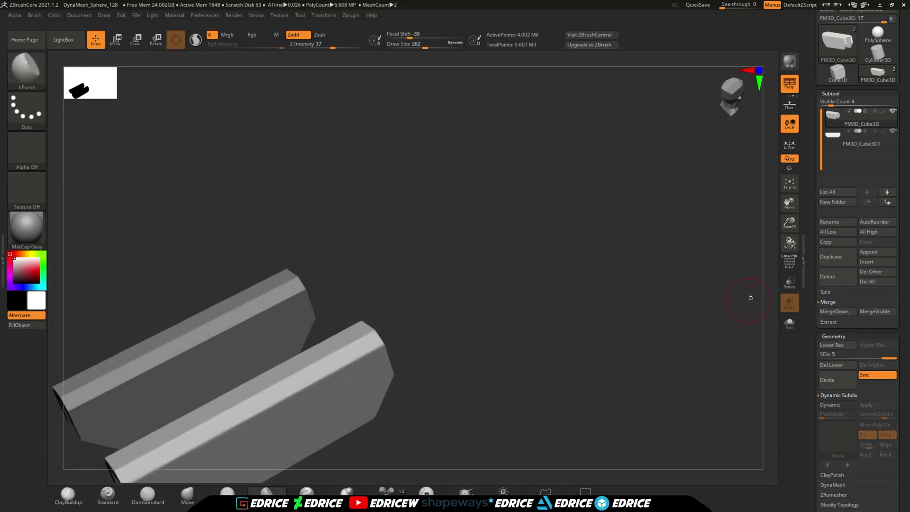
left_click_drag(789, 203, 866, 132)
right_click_drag(652, 262, 675, 289)
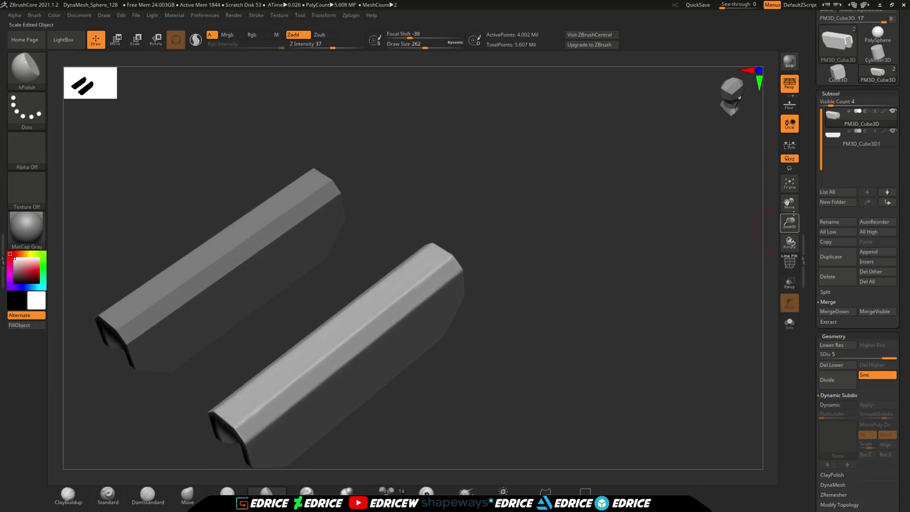
left_click_drag(791, 208, 829, 160)
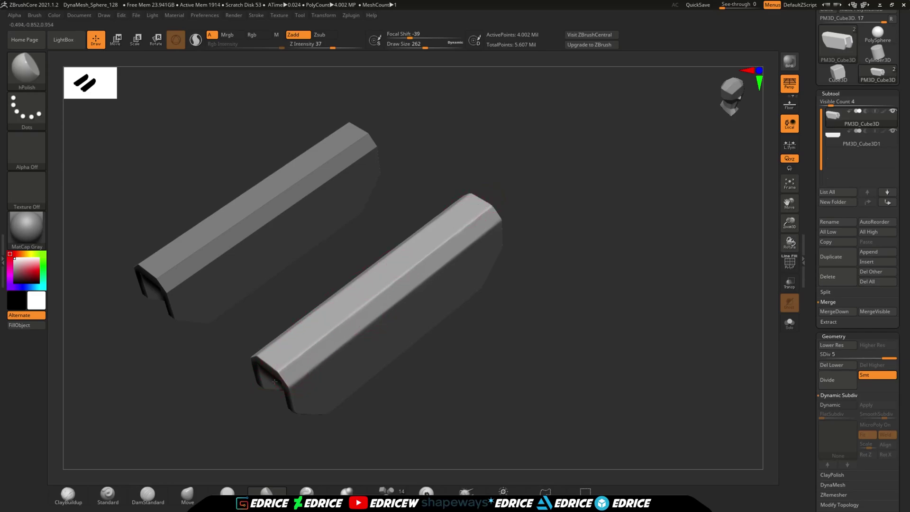
mouse_move(442, 360)
left_mouse_down()
mouse_move(332, 365)
mouse_move(378, 272)
mouse_move(442, 190)
mouse_move(321, 334)
mouse_move(449, 161)
left_mouse_up()
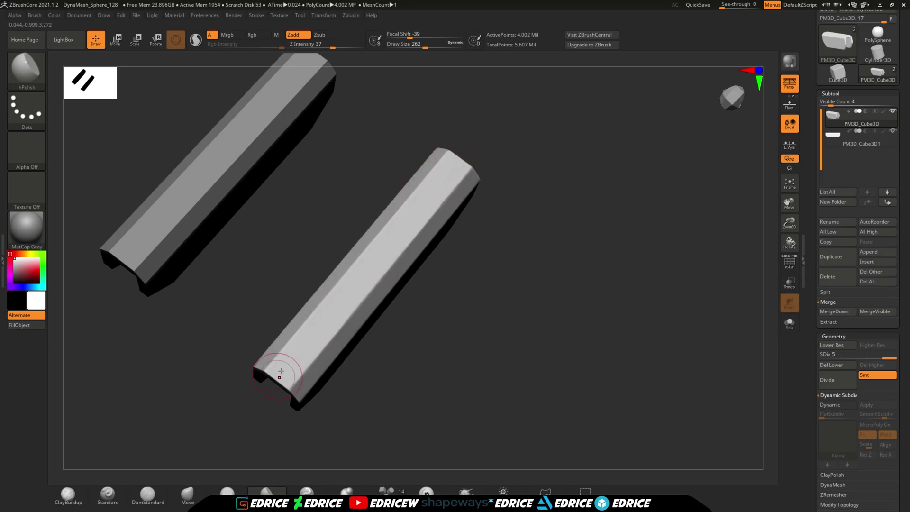
left_click_drag(417, 362, 385, 352)
mouse_move(473, 202)
left_mouse_down()
mouse_move(491, 177)
mouse_move(321, 386)
left_mouse_up()
mouse_move(674, 298)
left_mouse_down("shift")
mouse_move(771, 237)
mouse_move(691, 299)
left_mouse_up("shift")
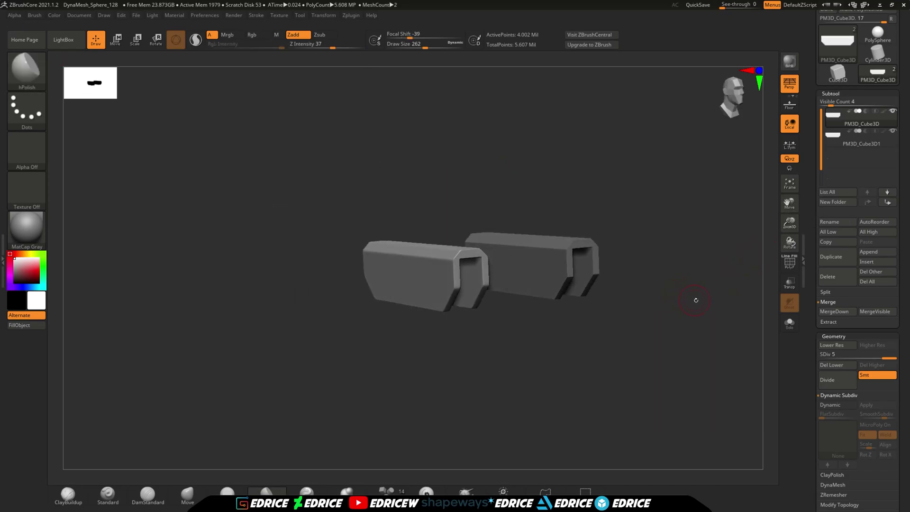
Step the original block down to subdivision level 1 and back up to level 5, comparing it with the duplicate from above.
left_click_drag(789, 223, 719, 219)
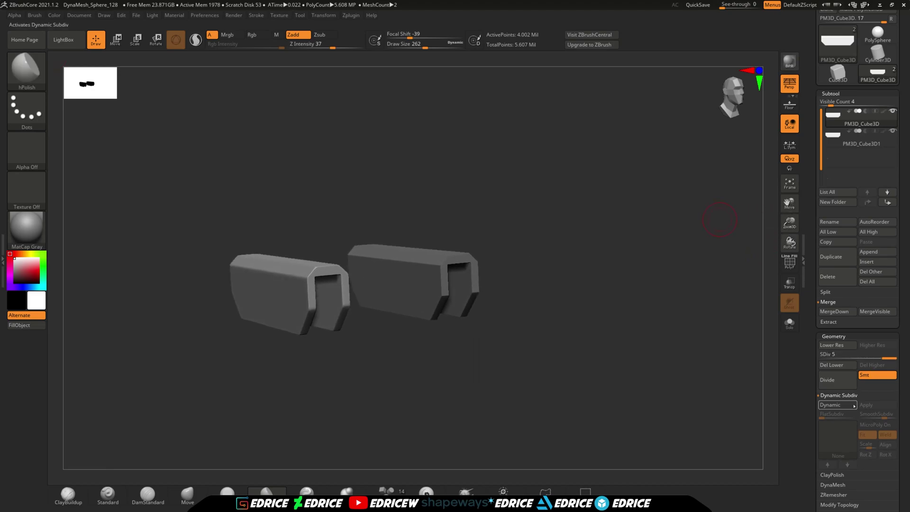
key("shift+d")
key("shift+d")
key("shift+d")
key("shift+d")
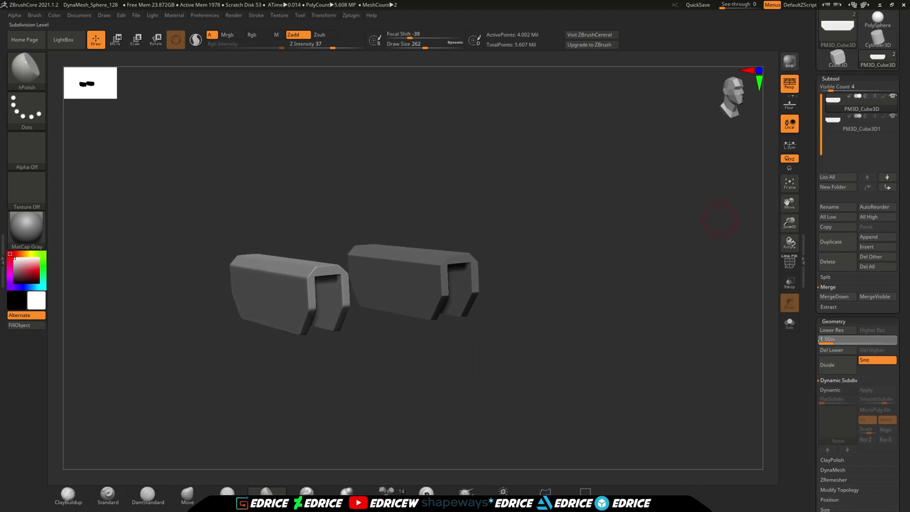
key("d")
key("d")
key("d")
key("d")
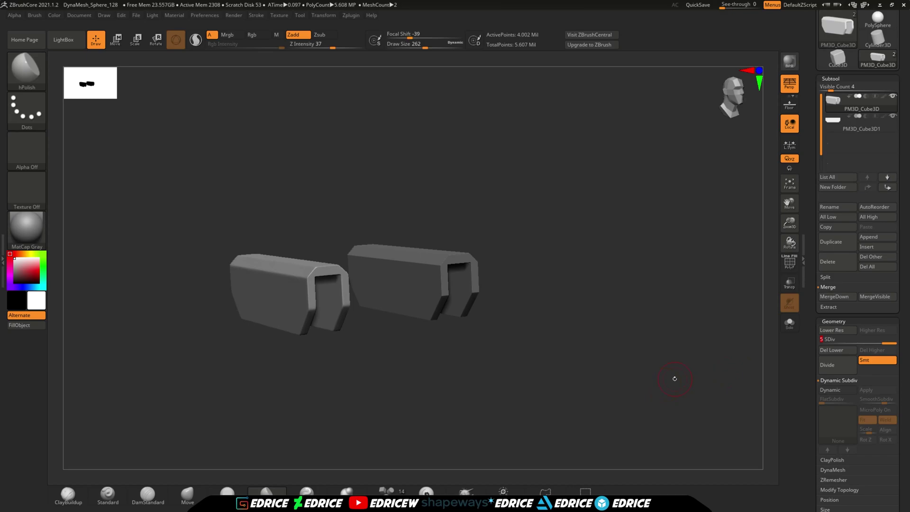
left_click_drag(789, 223, 769, 230)
left_click_drag(729, 253, 731, 286)
left_click_drag(789, 203, 811, 300)
left_click_drag(722, 301, 647, 278)
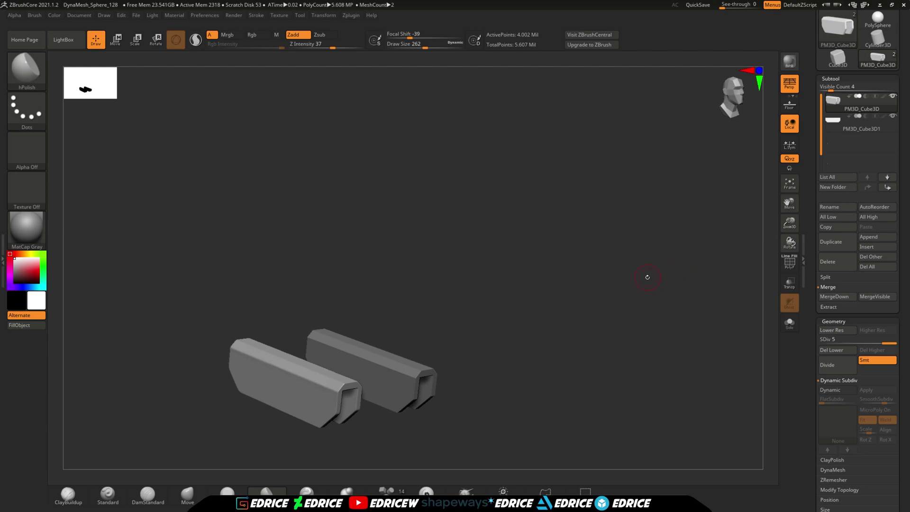
Delete the duplicate block PM3D_Cube3D1 from the subtools.
left_click(887, 128)
left_click(839, 266)
left_click(761, 283)
left_click(842, 267)
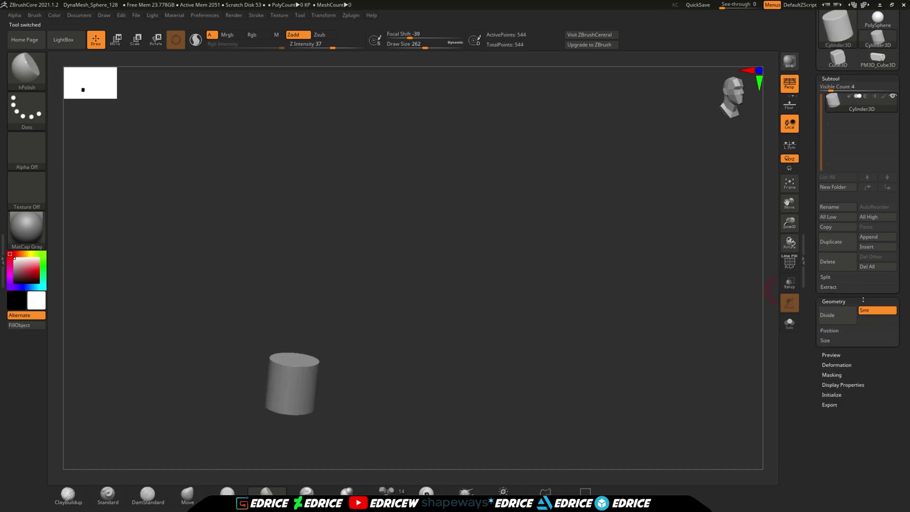
Initialize the Cylinder3D primitive with 256 horizontal divisions for a smoother round surface.
left_click(866, 394)
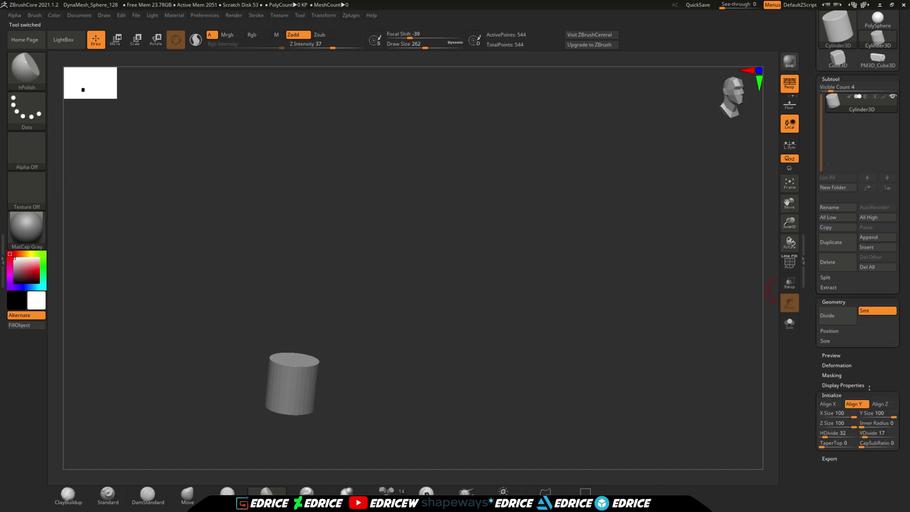
left_click(789, 183)
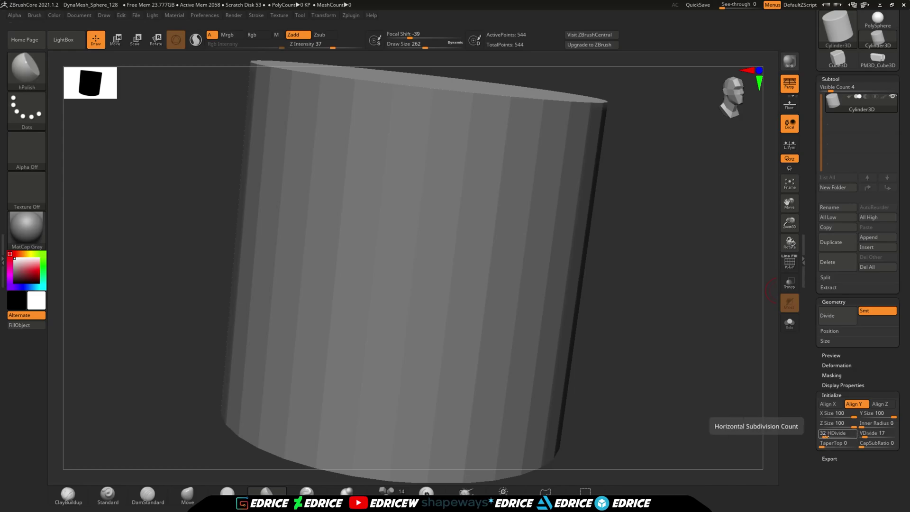
left_click_drag(823, 436, 826, 436)
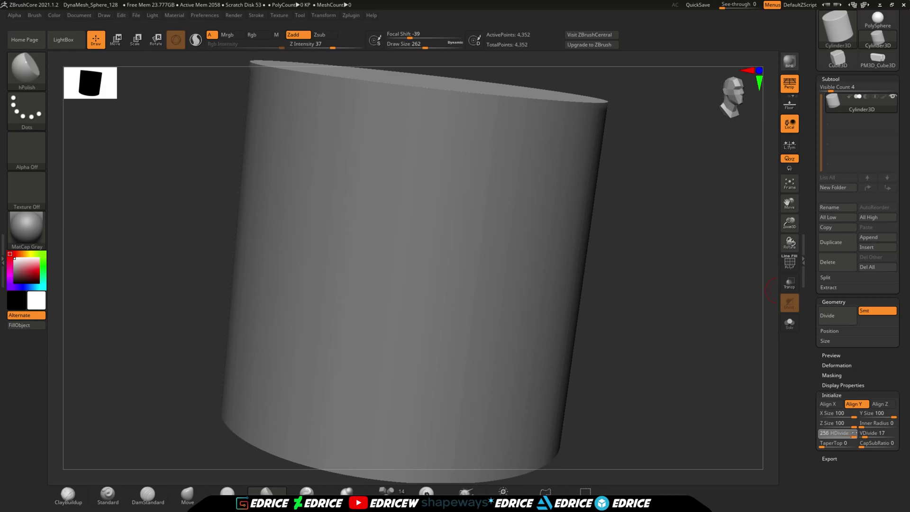
left_click_drag(855, 433, 855, 433)
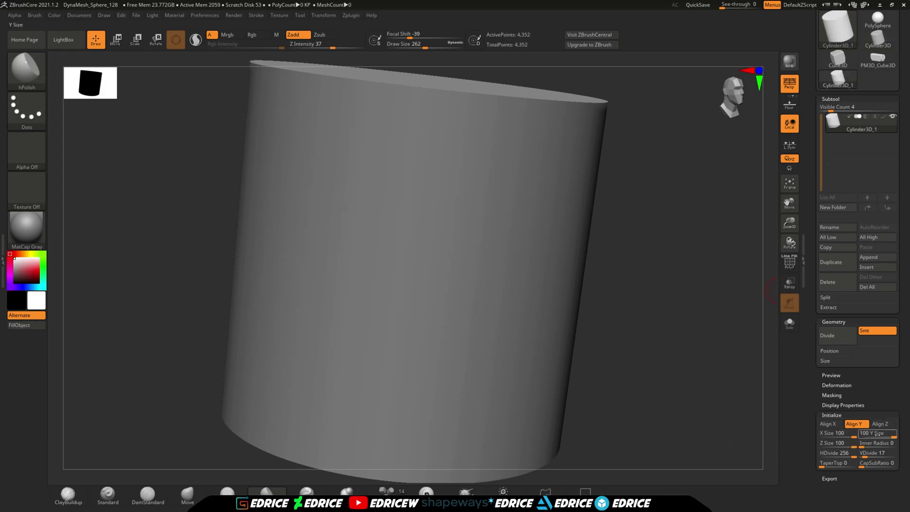
Turn off perspective with the cylinder seen straight from the front, and convert it to a PolyMesh3D.
left_click_drag(789, 223, 717, 261)
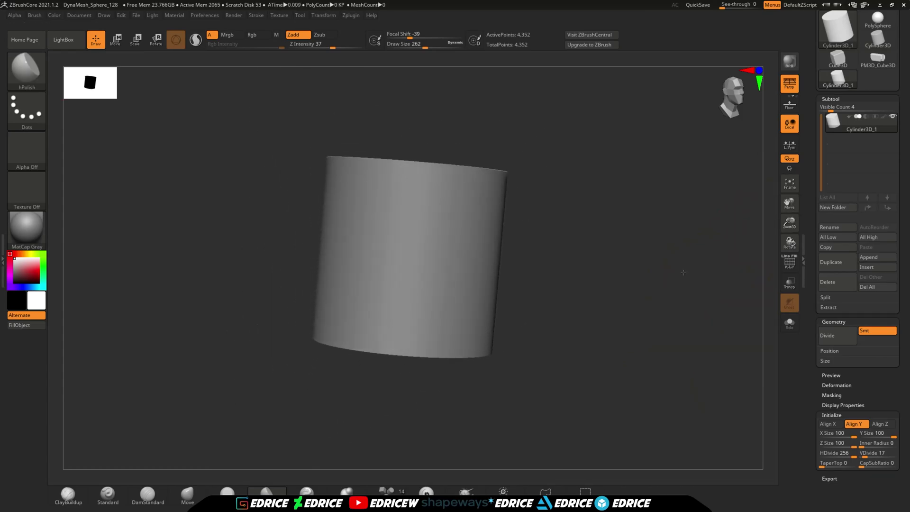
left_click_drag(651, 303, 647, 300, "shift")
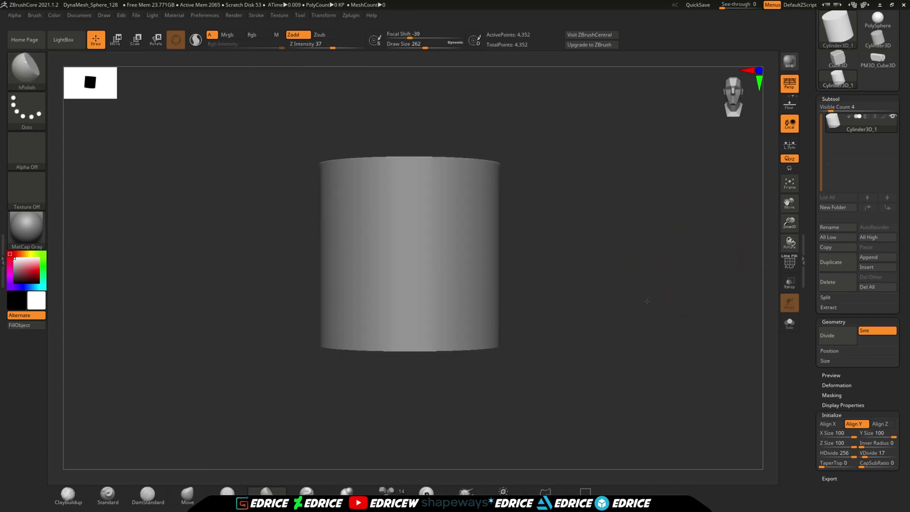
left_click_drag(790, 203, 751, 235)
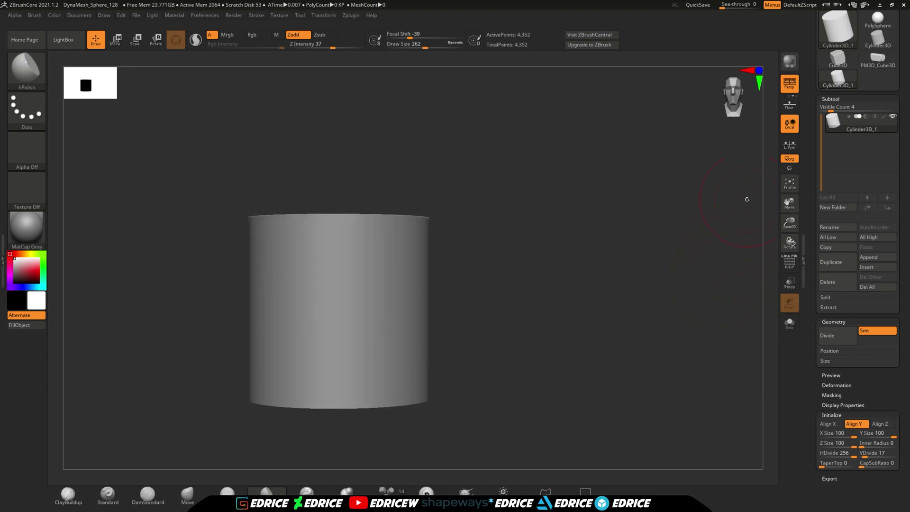
left_click(789, 84)
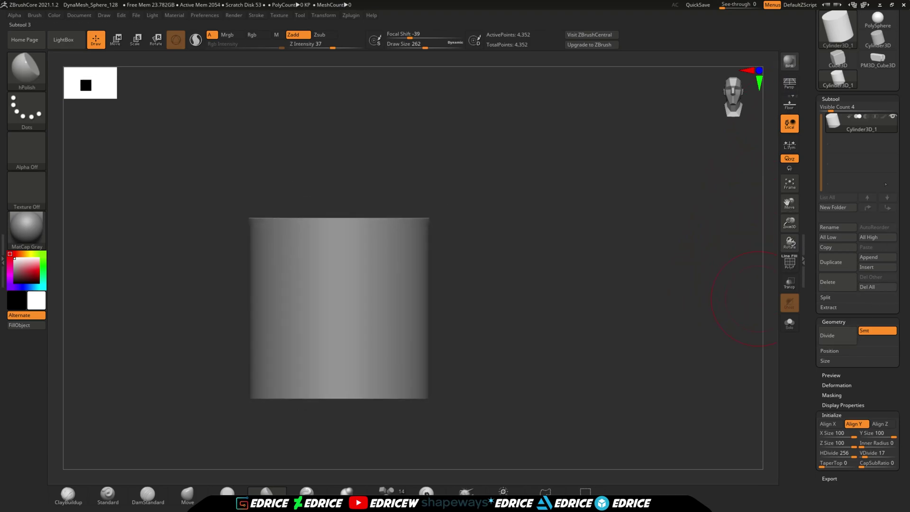
left_click_drag(903, 166, 902, 219)
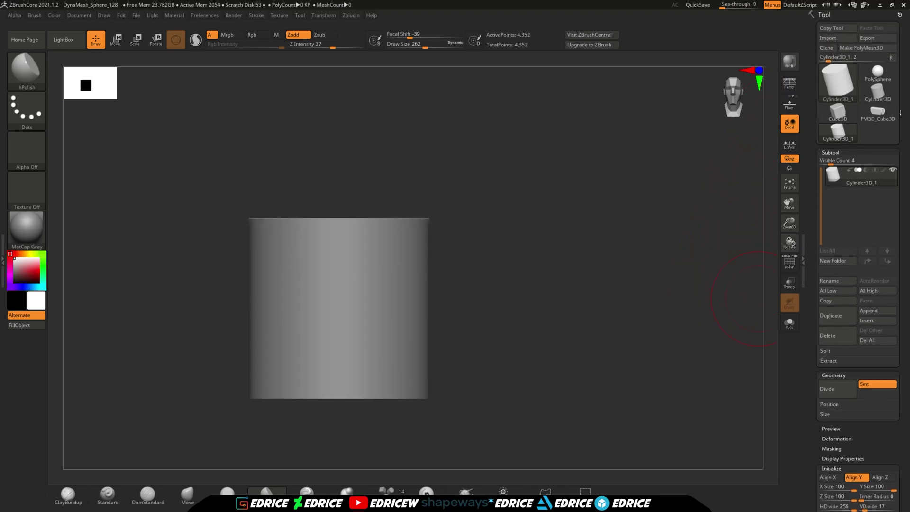
left_click(872, 48)
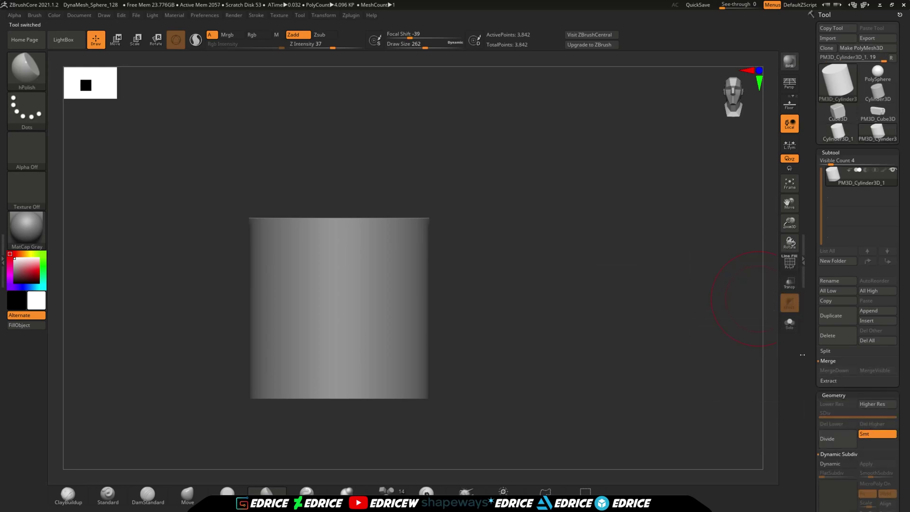
Scale the cylinder mesh with the transform gizmo into a tall, narrow upright rod.
left_click(115, 39)
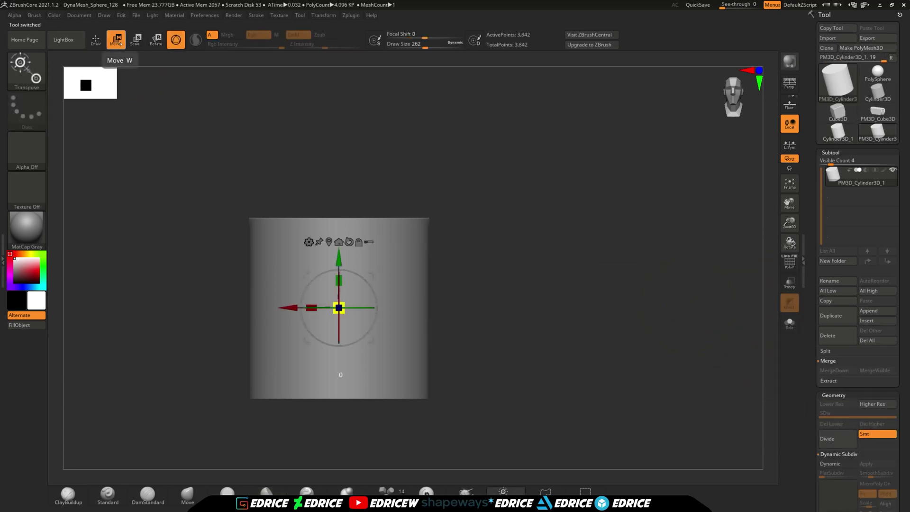
left_click_drag(789, 221, 652, 243)
left_click_drag(386, 294, 386, 220)
left_click_drag(790, 226, 789, 188)
left_click_drag(381, 276, 381, 268)
left_click_drag(381, 326, 381, 331)
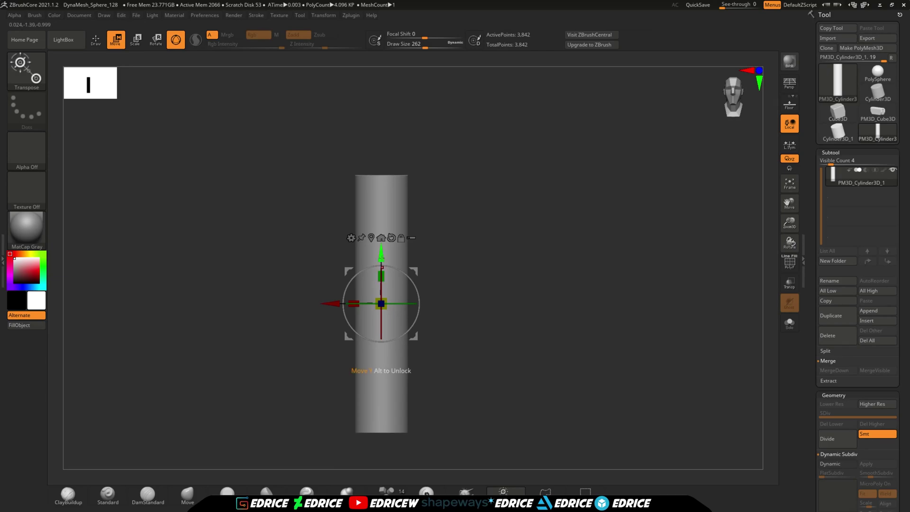
DynaMesh the rod at a resolution of 320.
left_click_drag(901, 370, 906, 305)
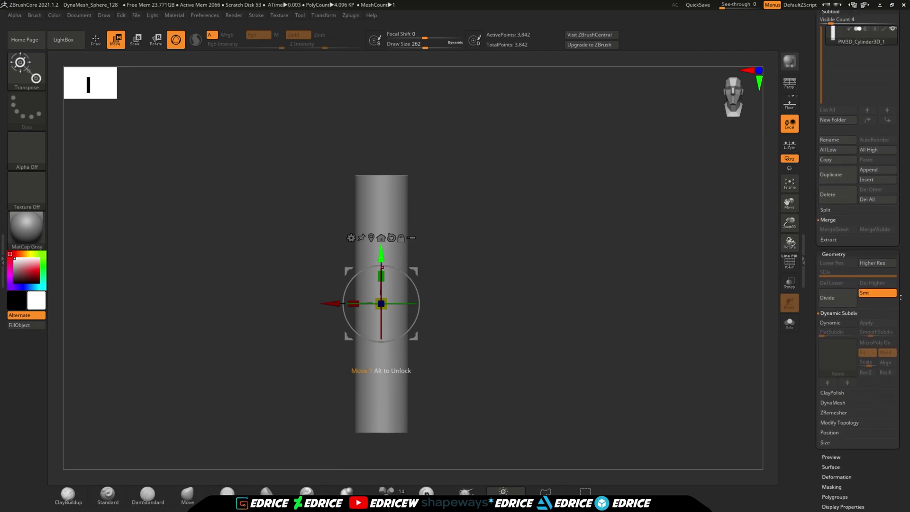
left_click(844, 403)
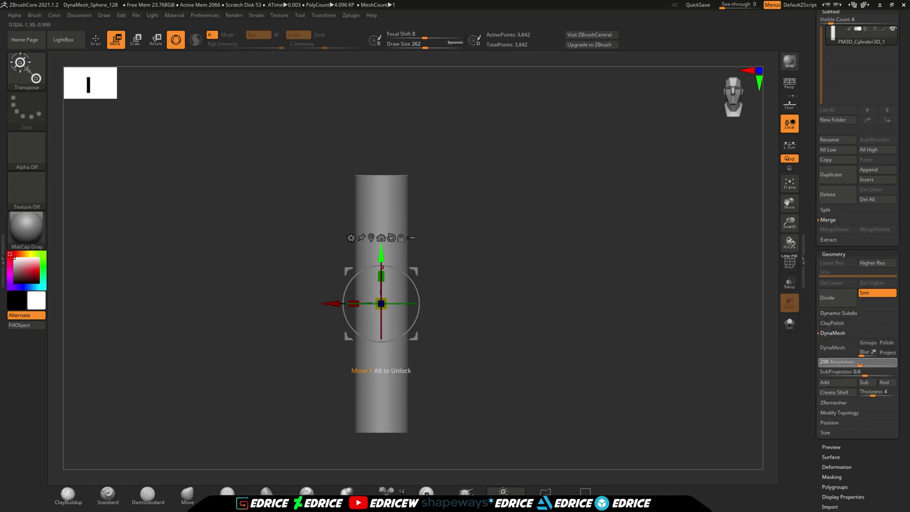
left_click(833, 350)
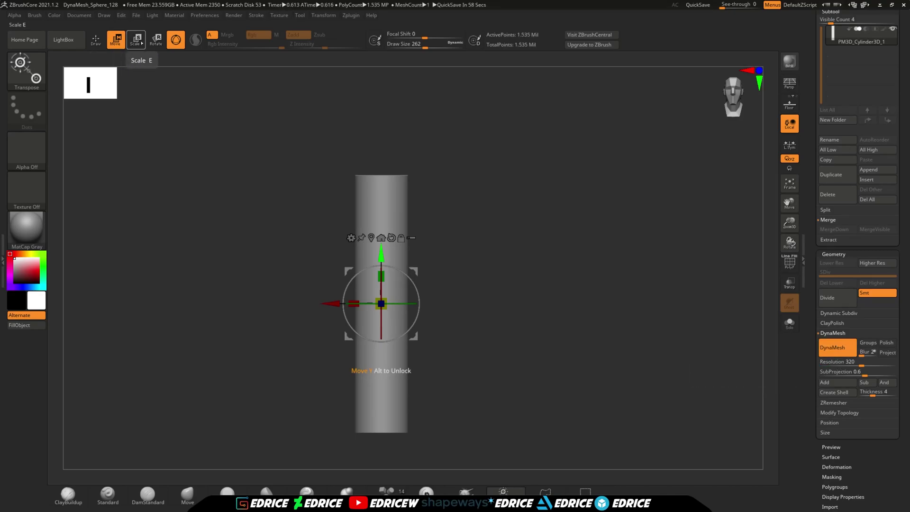
Duplicate the remeshed rod and reselect the original subtool PM3D_Cylinder3D_1.
left_click_drag(503, 222, 515, 288)
left_click(832, 174)
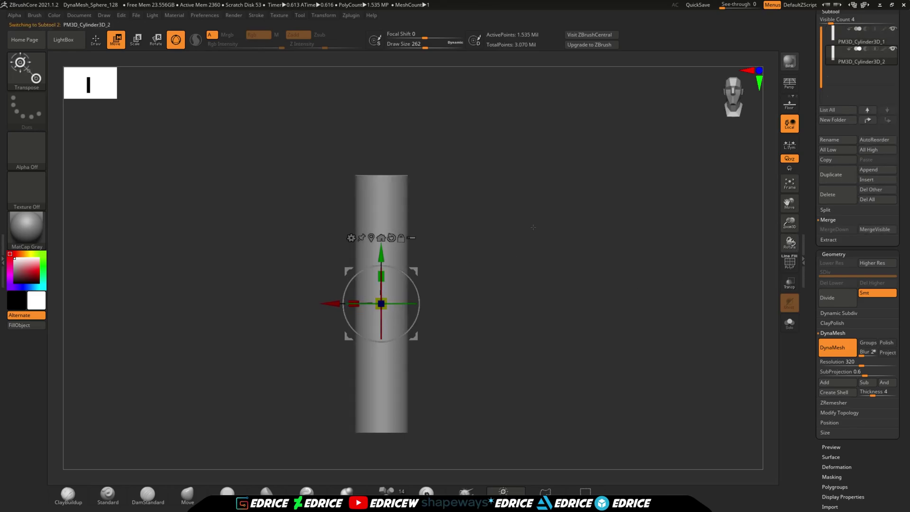
left_click(860, 38)
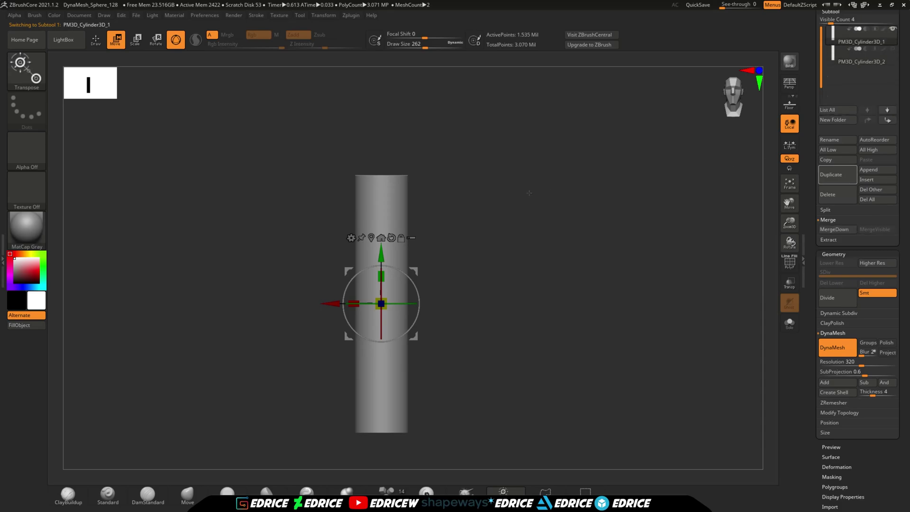
Mask the whole rod except its upper end cap, and activate the Move gizmo.
left_click(96, 42)
mouse_move(330, 141)
left_mouse_down("ctrl")
mouse_move(447, 175)
mouse_move(479, 257)
mouse_move(632, 262)
left_mouse_up("ctrl")
left_click(672, 288, "ctrl")
right_click_drag(672, 289, 706, 307, "ctrl")
left_click(122, 42)
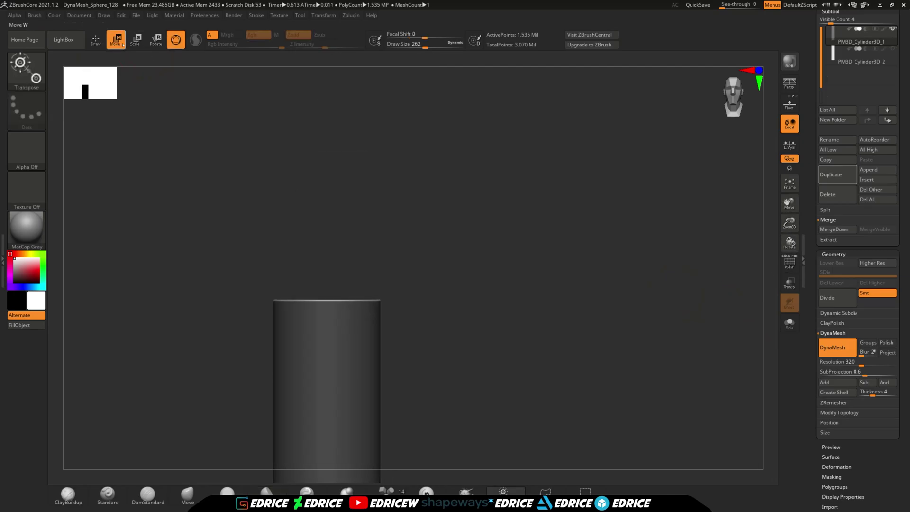
Scale in and reposition the unmasked end cap to form a chamfer around the rod's upper rim, and return to drawing mode.
left_click(790, 185)
left_click_drag(789, 223, 765, 296)
left_click_drag(389, 323, 390, 310)
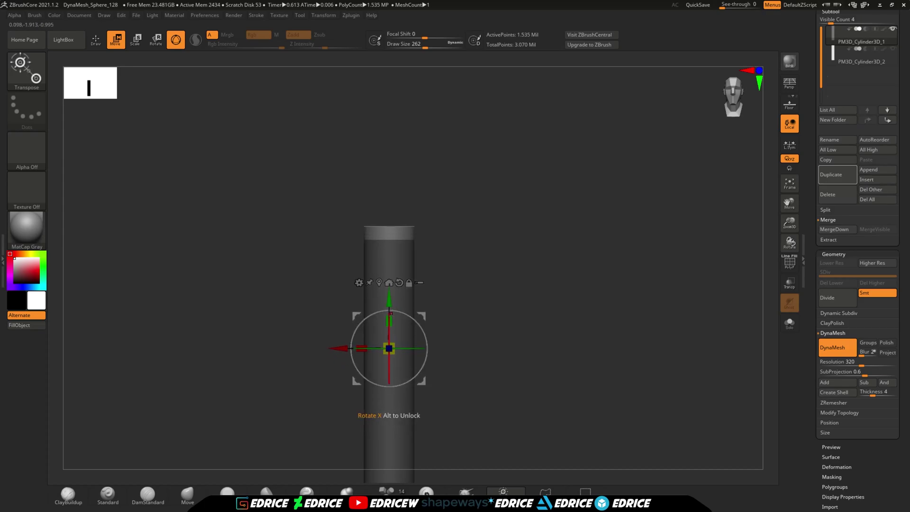
mouse_move(389, 348)
left_mouse_down()
mouse_move(394, 316)
mouse_move(389, 336)
left_mouse_up()
mouse_move(389, 286)
left_mouse_down()
mouse_move(389, 278)
mouse_move(389, 296)
left_mouse_up()
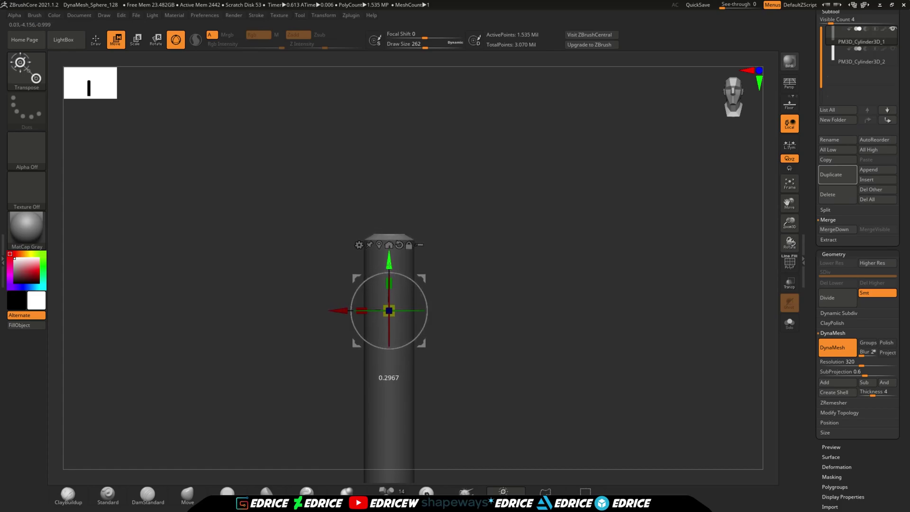
left_click_drag(457, 251, 450, 295)
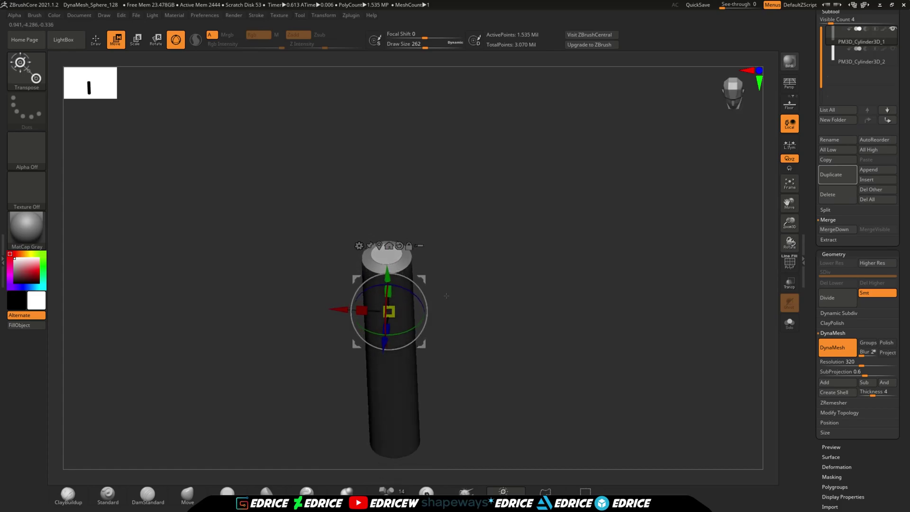
mouse_move(390, 311)
left_mouse_down()
mouse_move(394, 305)
mouse_move(389, 322)
left_mouse_up()
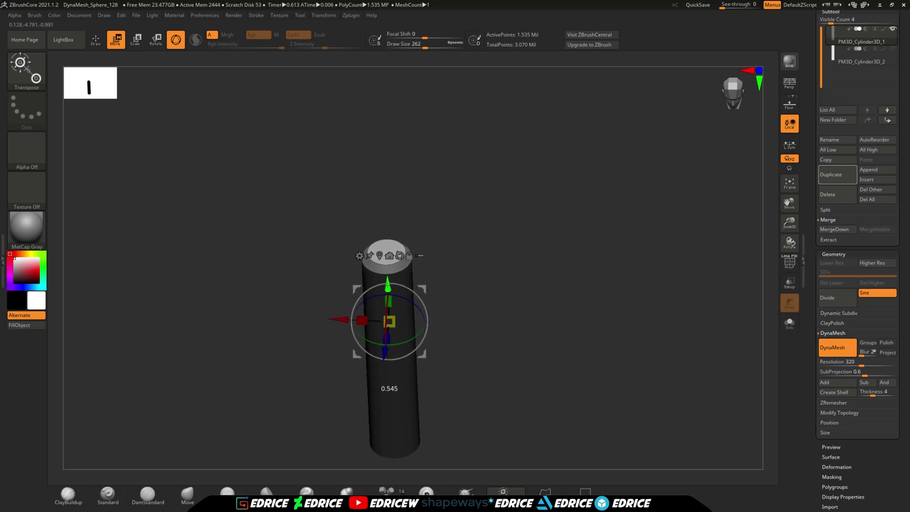
left_click_drag(463, 284, 465, 239)
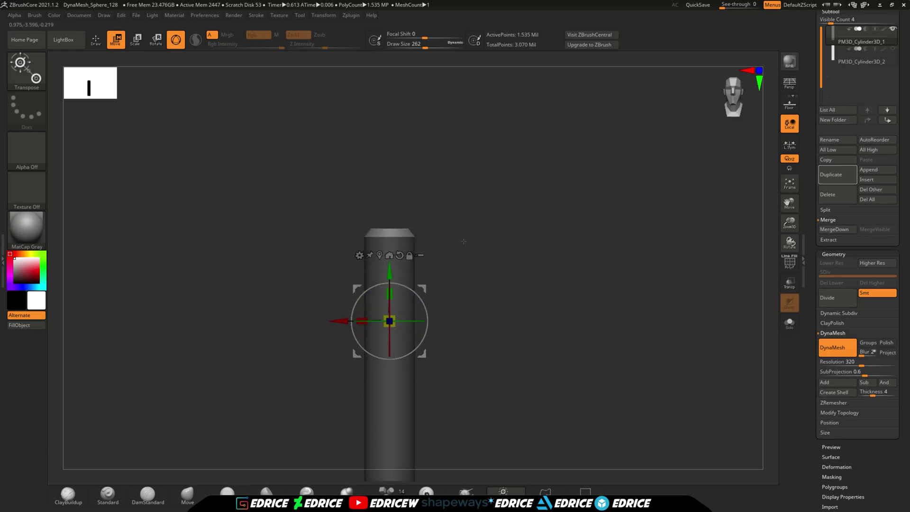
left_click_drag(390, 270, 389, 274)
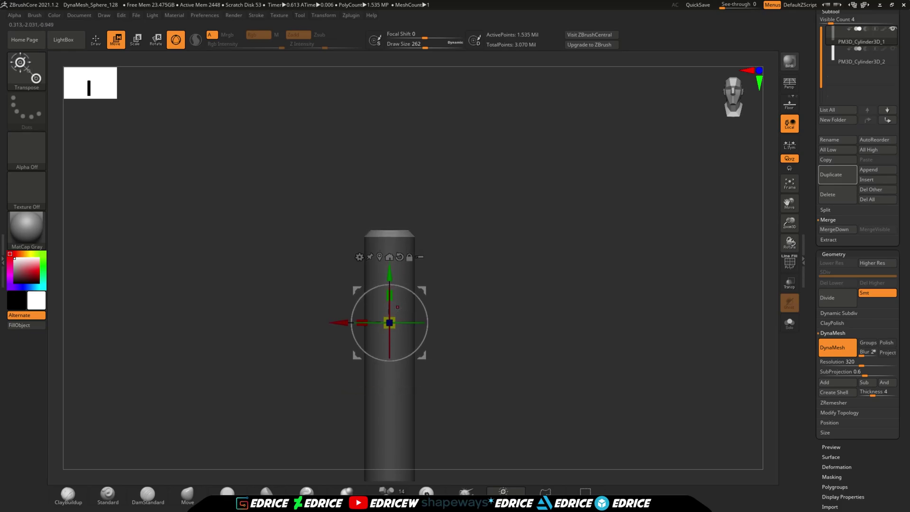
left_click(101, 44)
mouse_move(539, 300)
left_mouse_down()
mouse_move(553, 311)
mouse_move(556, 339)
left_mouse_up()
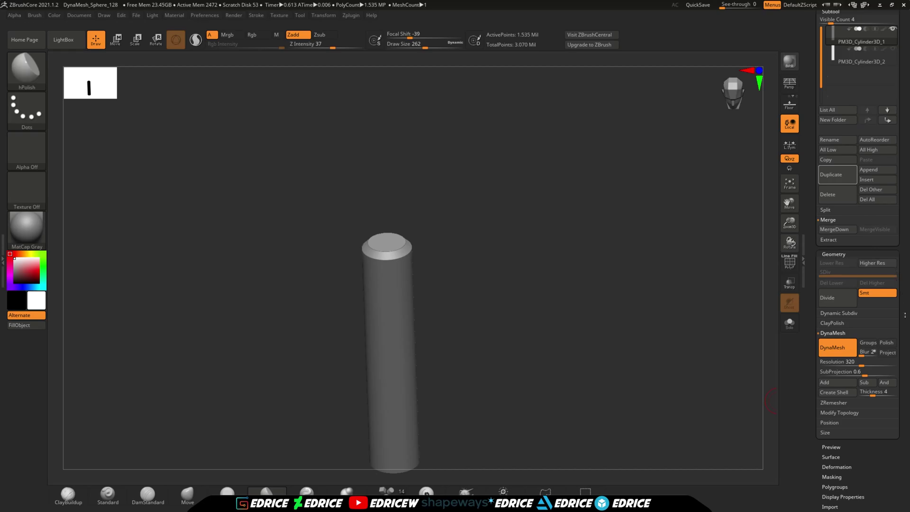
Try ClayPolish with Max 25 on the chamfered rod and undo it.
left_click(833, 322)
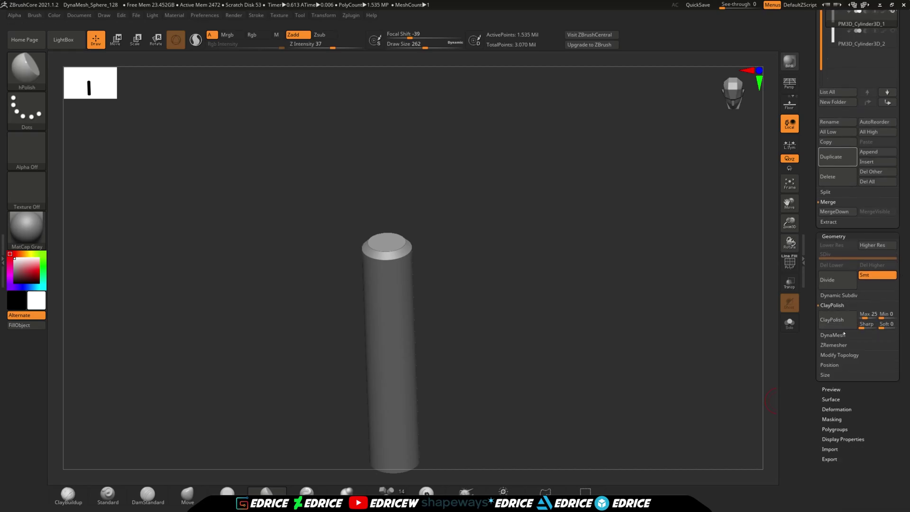
left_click(842, 324)
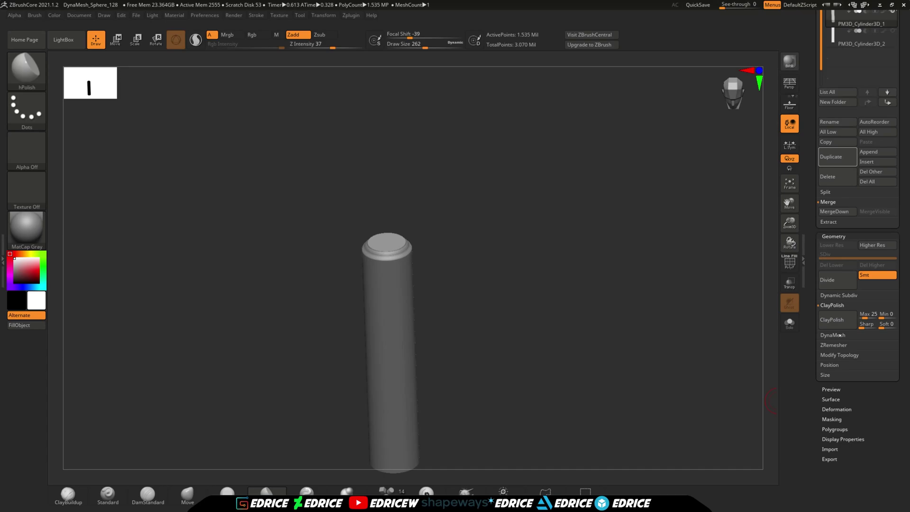
key("ctrl")
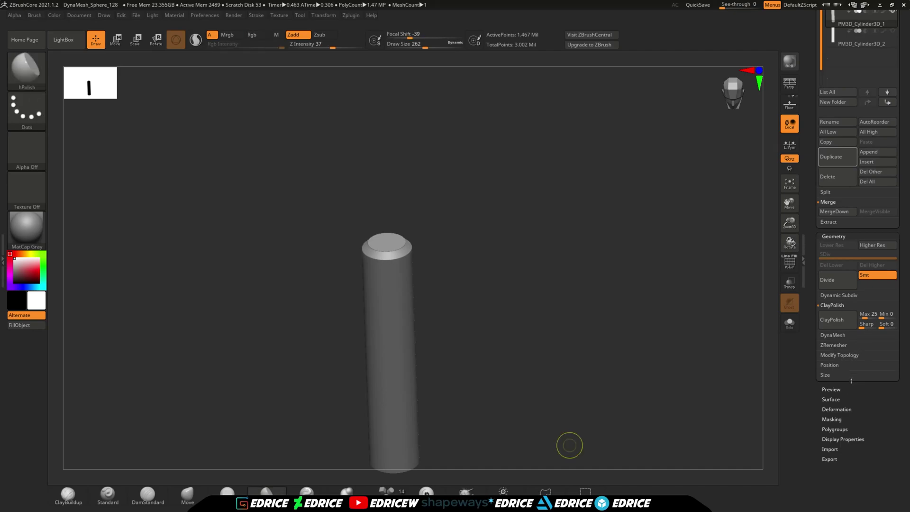
Apply the Polish deformation at 12 to the chamfered rod.
scroll(854, 397, "down", 3)
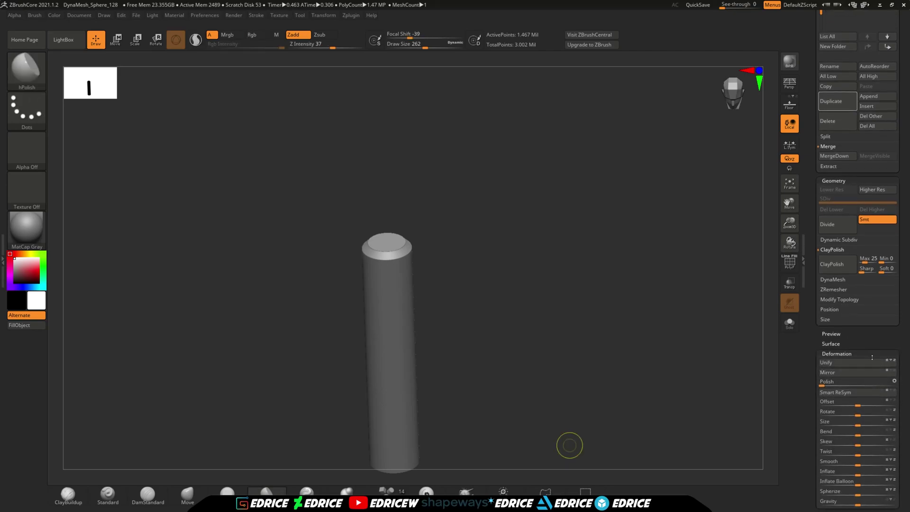
left_click(828, 300)
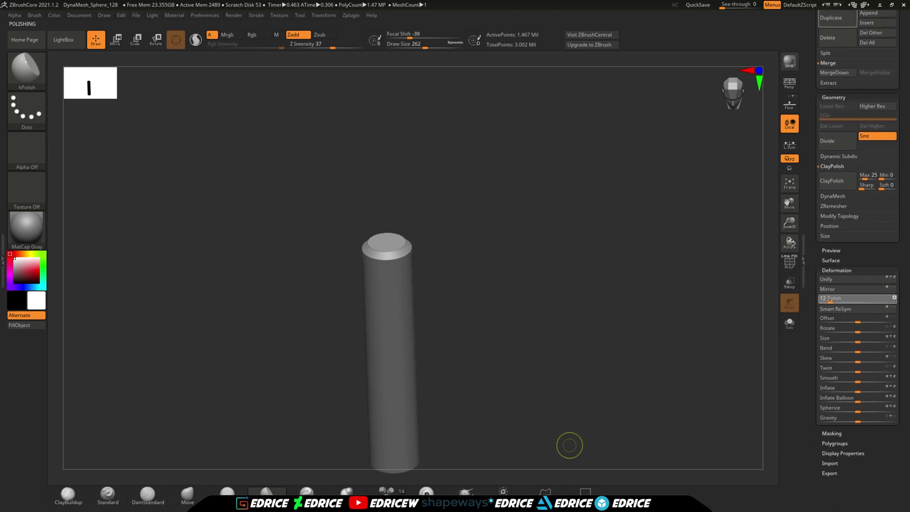
Apply the Polish deformation at 48 to the chamfered rod.
left_click_drag(829, 298, 856, 300)
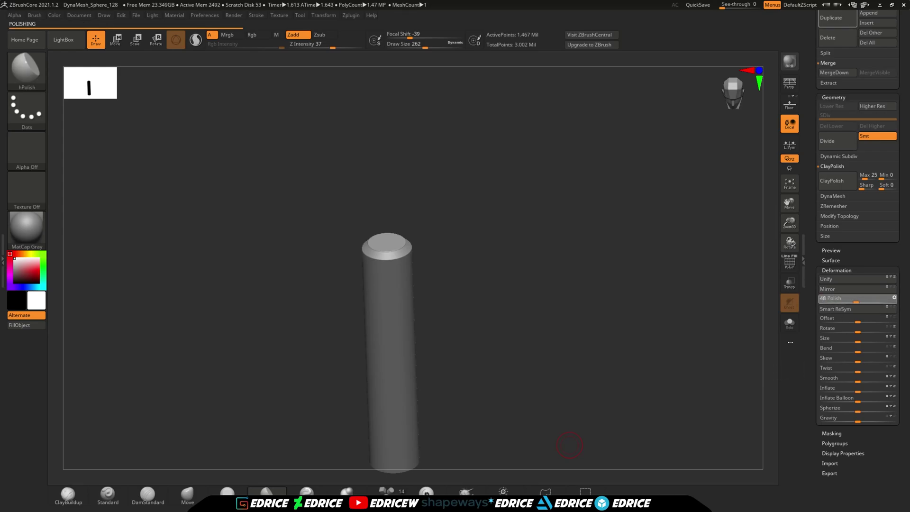
left_click_drag(569, 331, 524, 373)
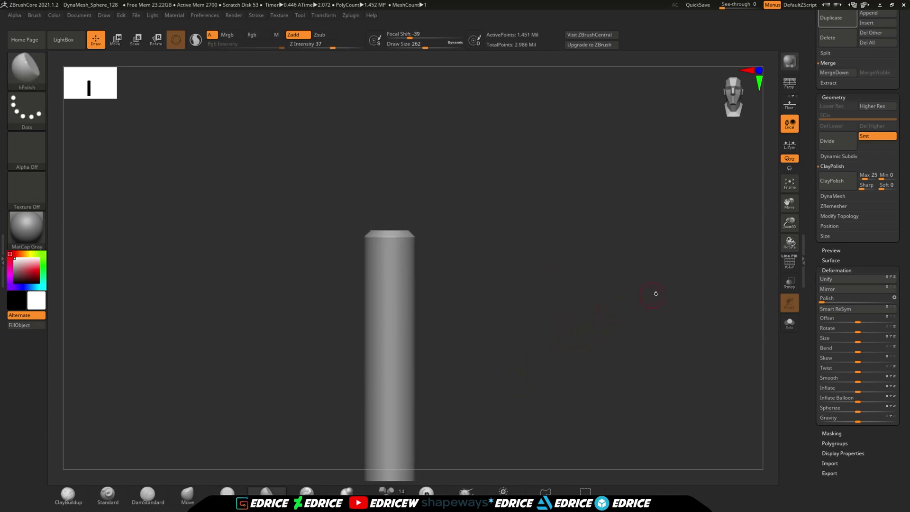
mouse_move(789, 223)
left_mouse_down()
mouse_move(788, 285)
mouse_move(788, 227)
left_mouse_up()
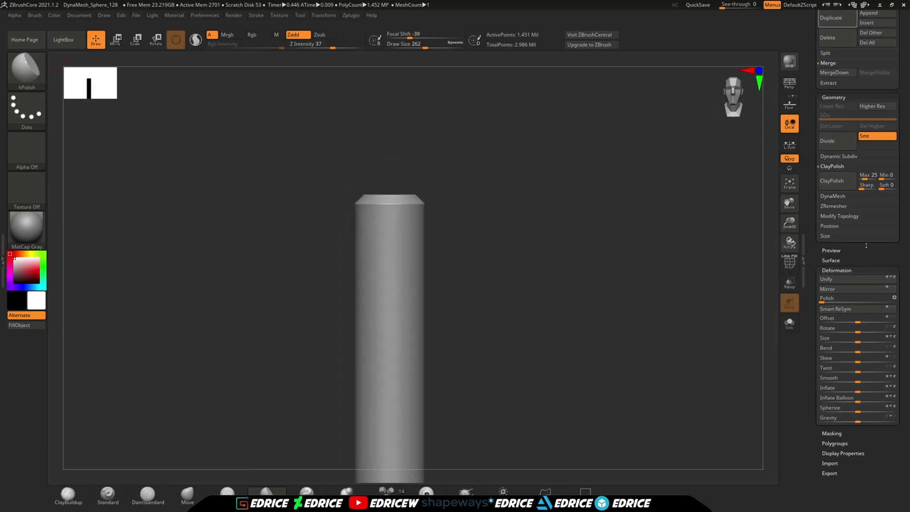
Mirror and weld the rod along the Y axis to give its lower end the same chamfer.
left_click(851, 217)
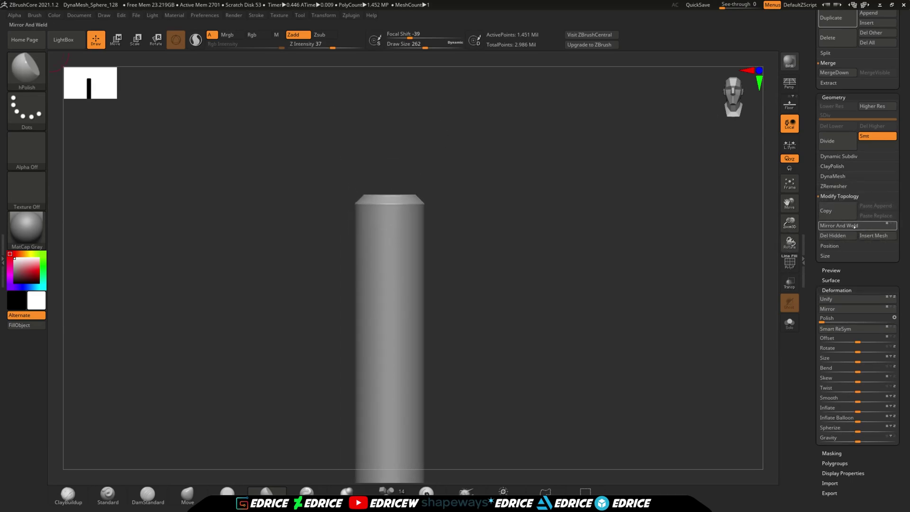
left_click(890, 227)
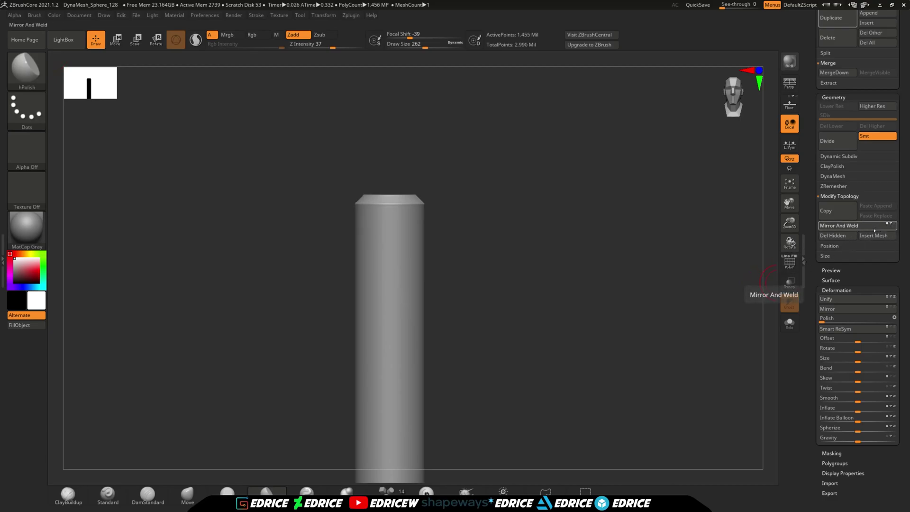
left_click_drag(701, 306, 680, 351)
key("ctrl")
left_click_drag(679, 313, 693, 299)
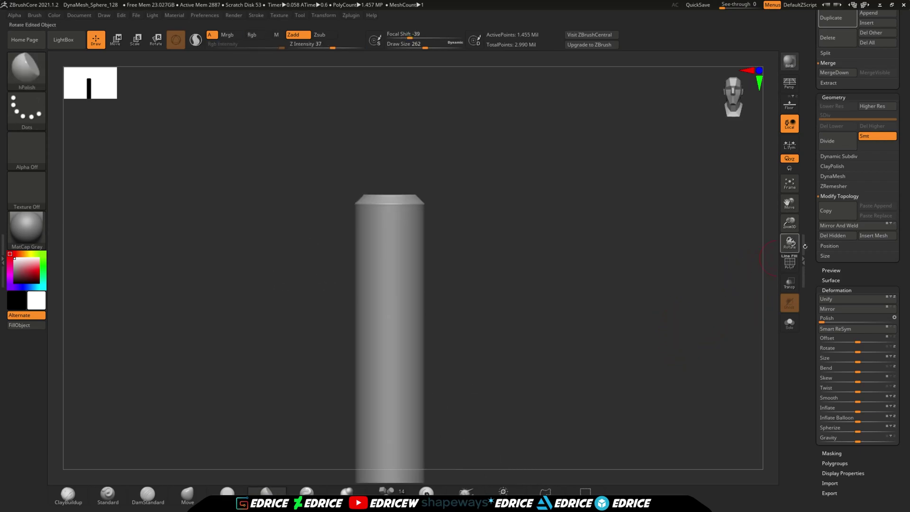
left_click(882, 230)
left_click_drag(788, 222, 789, 188)
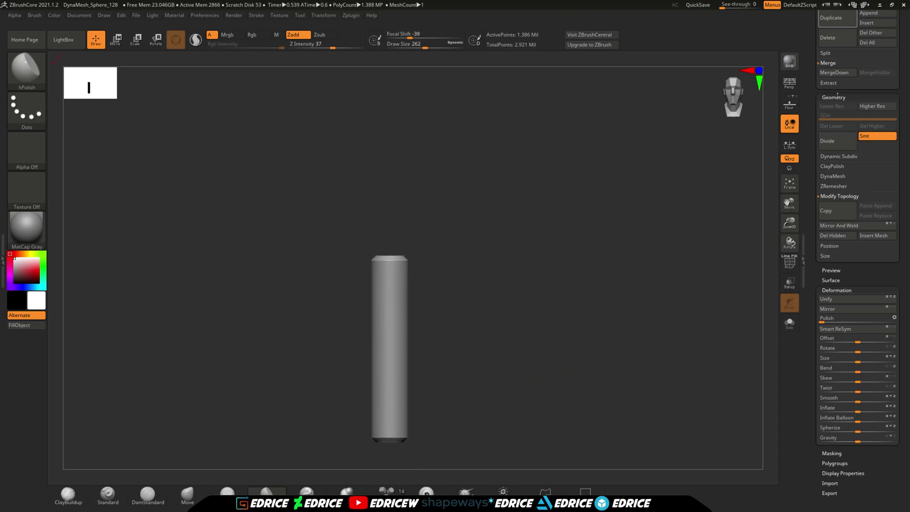
With transparency on, scale PM3D_Cylinder3D_2 thinner and stretch it lengthwise until it protrudes from both ends of the rod.
scroll(853, 189, "up", 6)
left_click(871, 199)
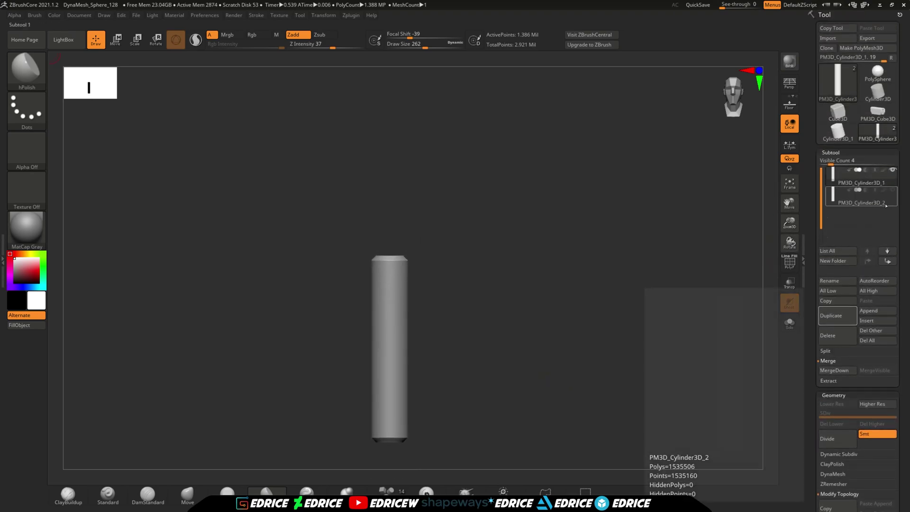
left_click(115, 39)
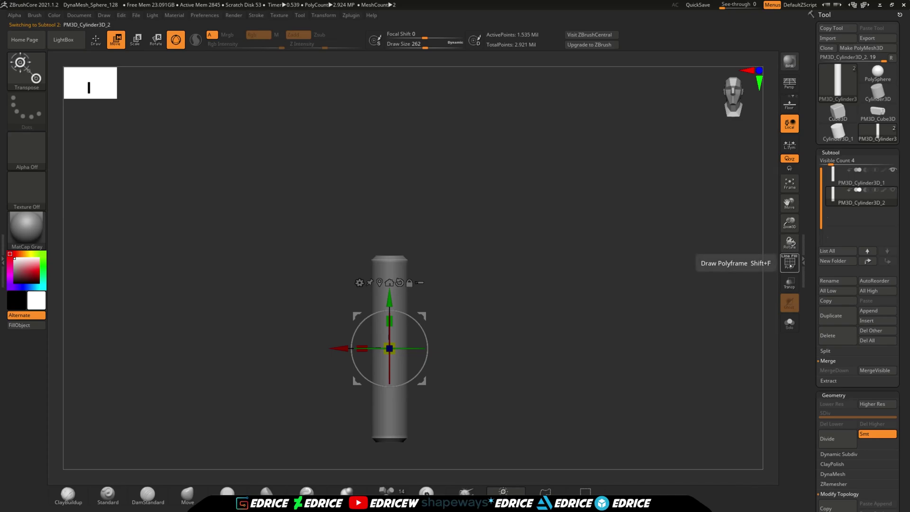
left_click(789, 283)
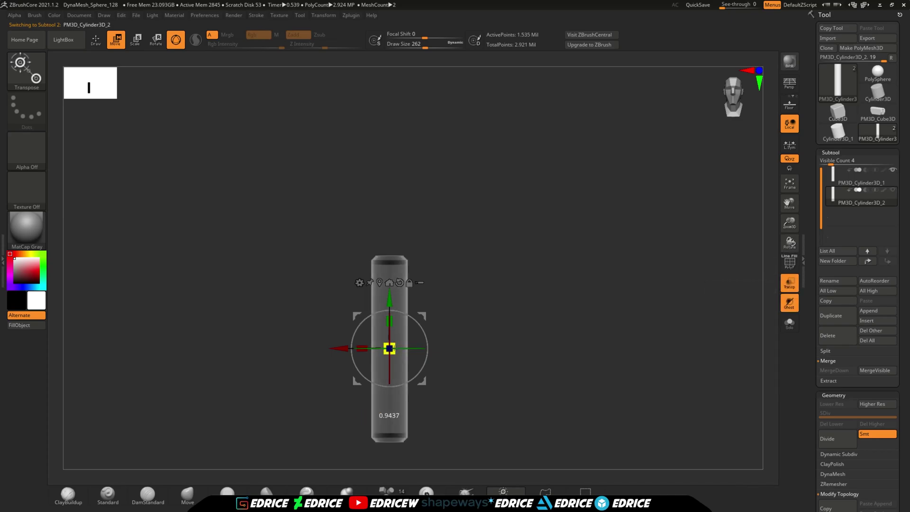
left_click_drag(396, 370, 396, 384)
left_click_drag(390, 322, 390, 262)
left_click_drag(458, 264, 458, 289)
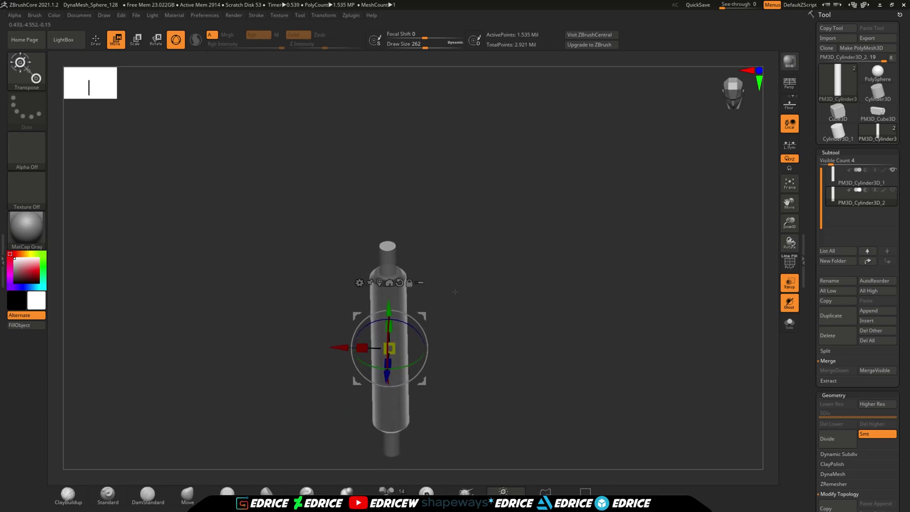
left_click_drag(393, 347, 393, 343)
left_click_drag(471, 303, 442, 336, "shift")
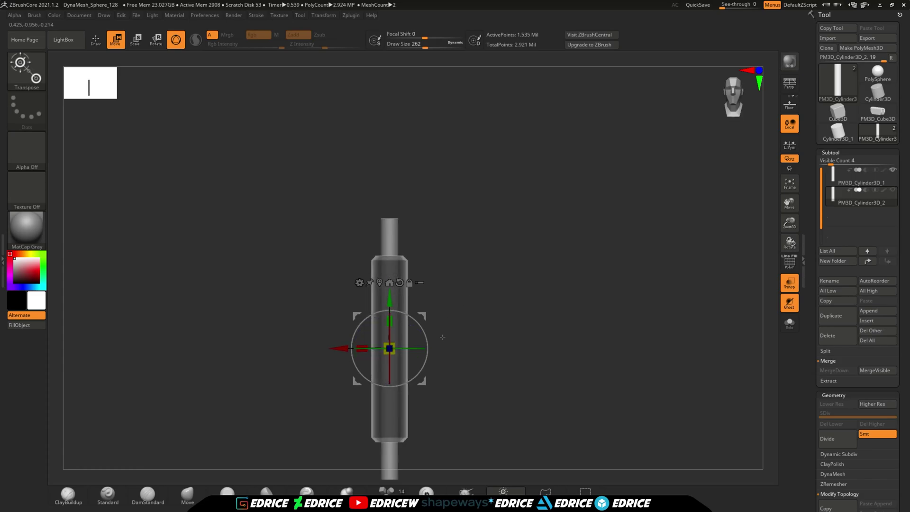
Bore through the rod by setting the thin cylinder to subtract, merging it down, and updating the DynaMesh.
mouse_move(868, 192)
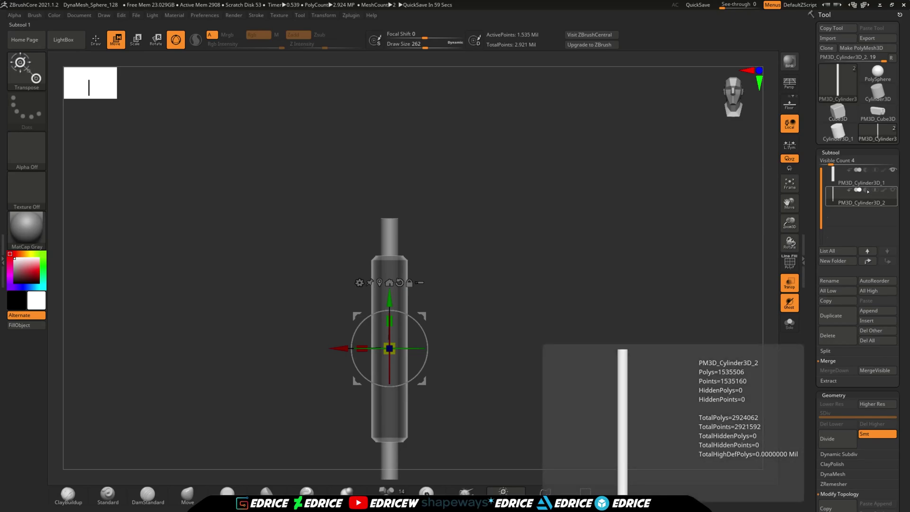
left_click(869, 173)
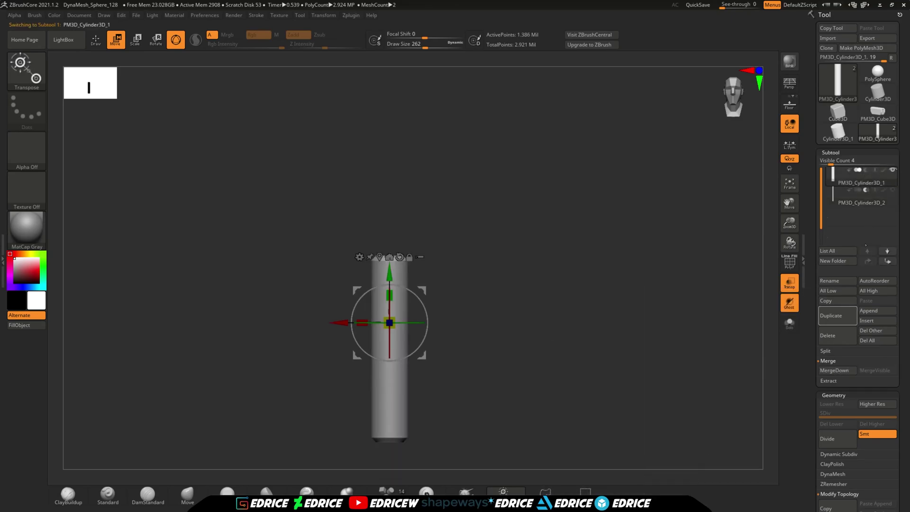
left_click(855, 324)
left_click(759, 389)
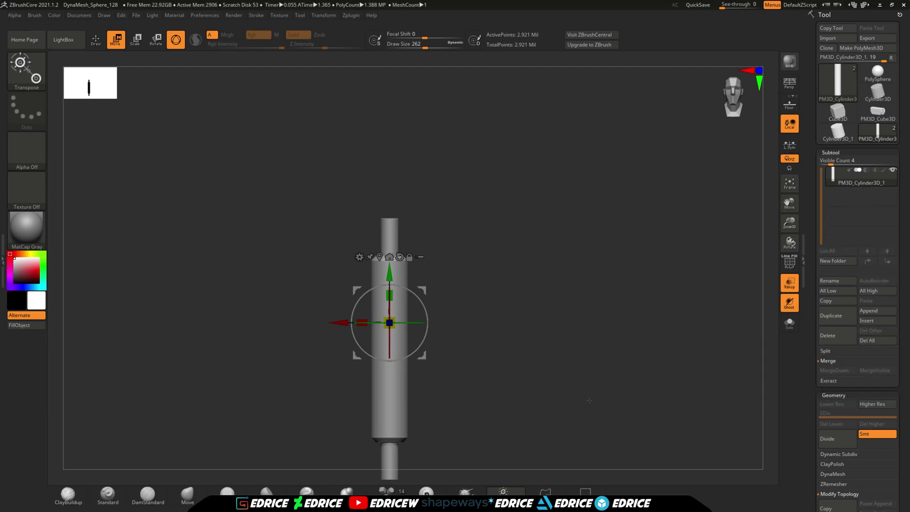
left_click_drag(598, 281, 515, 411, "ctrl")
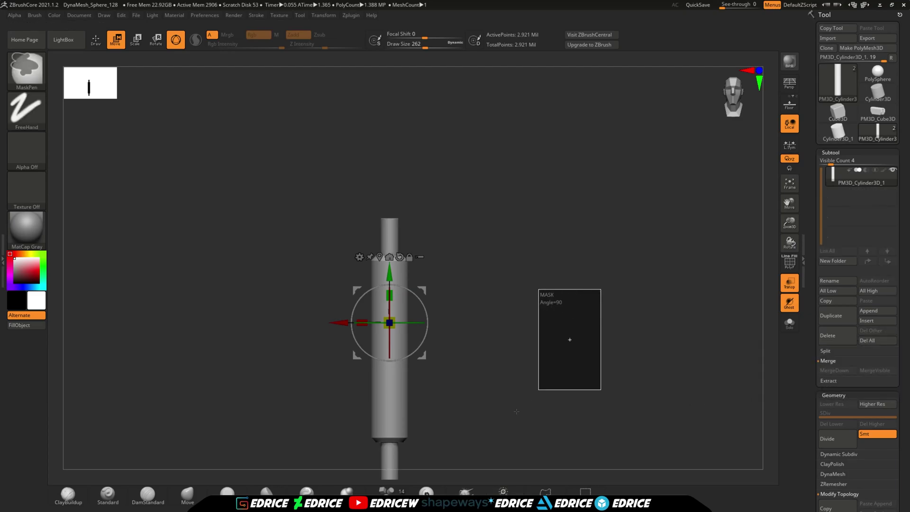
key("ctrl+z")
left_click_drag(541, 325, 544, 357)
key("q")
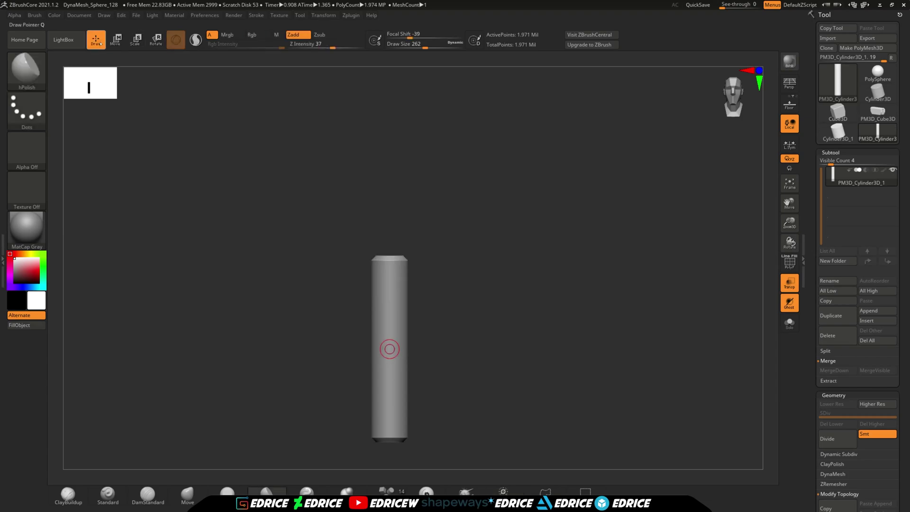
Retopologize the bored rod with ZRemesher.
left_click_drag(789, 223, 788, 216)
mouse_move(687, 296)
left_mouse_down()
mouse_move(684, 337)
mouse_move(686, 304)
left_mouse_up()
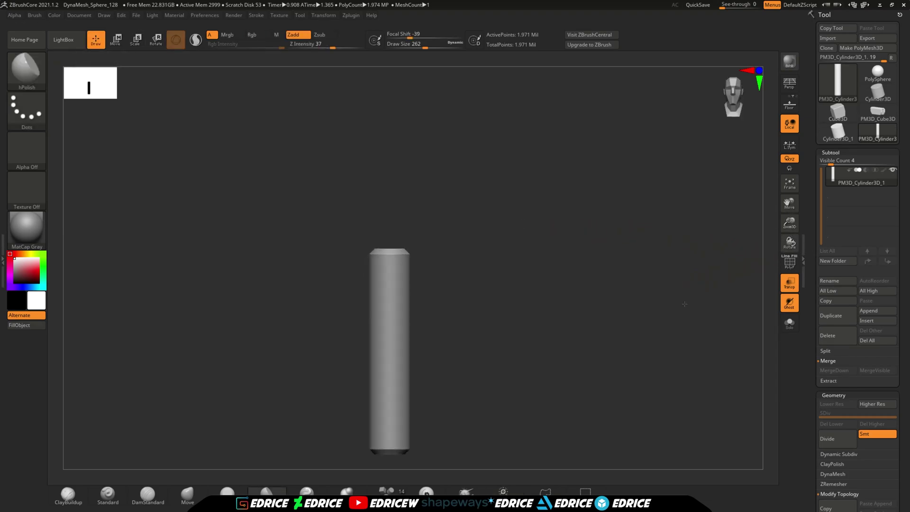
left_click(880, 381)
left_click_drag(891, 508, 891, 285)
left_click(833, 278)
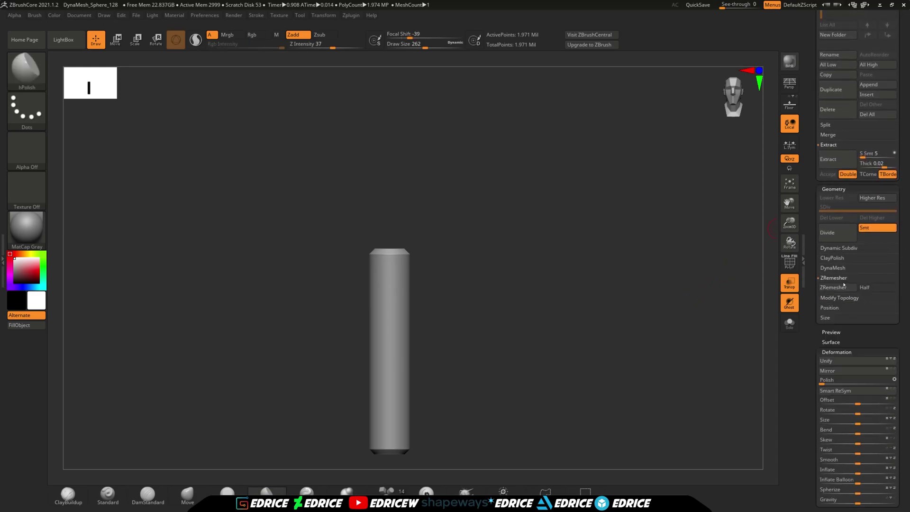
left_click(839, 288)
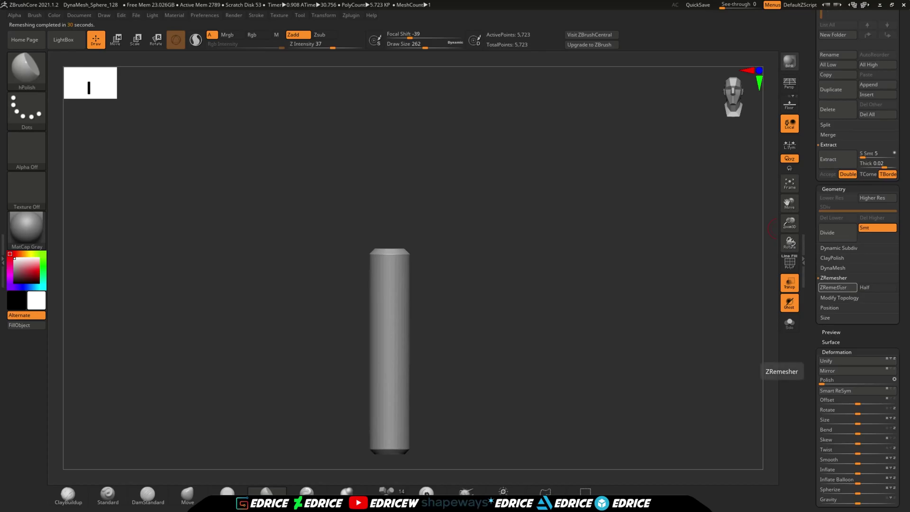
left_click_drag(575, 345, 568, 370)
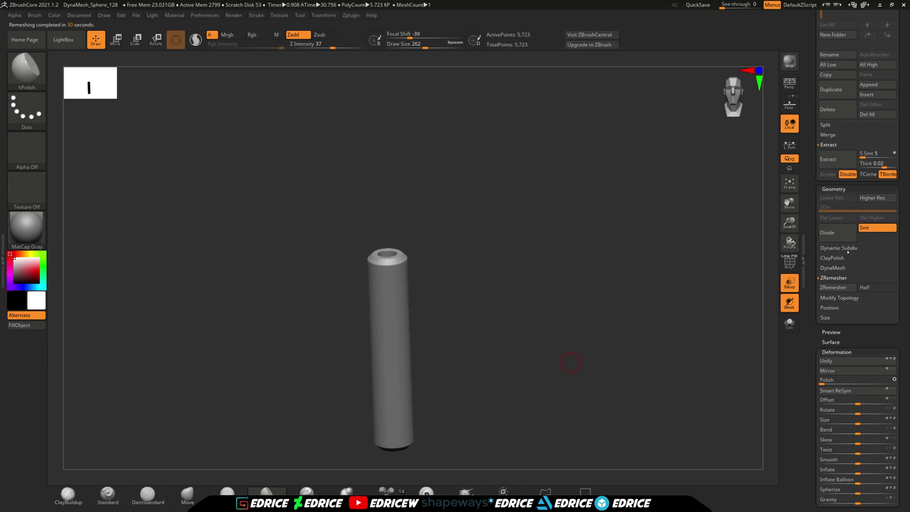
Turn on Dynamic Subdiv for the remeshed rod and set SmoothSubdiv to 5.
left_click(847, 251)
left_click(843, 258)
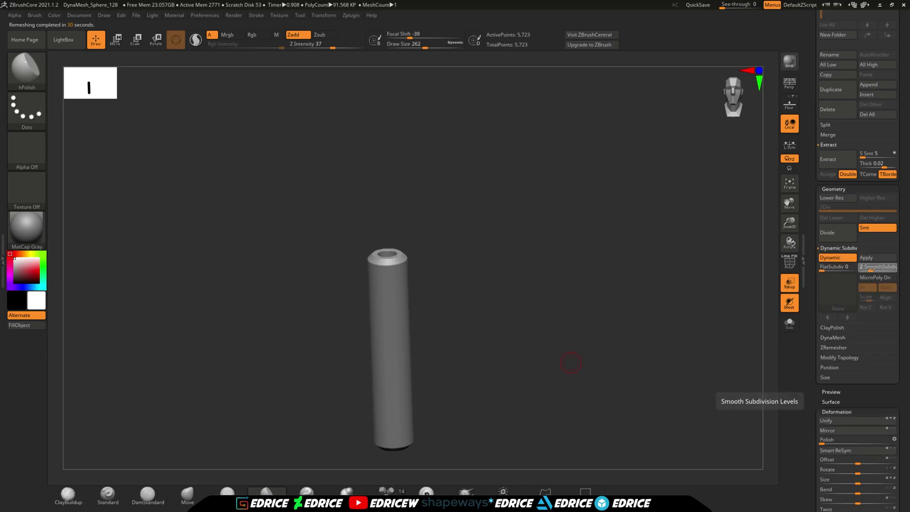
left_click_drag(724, 282, 679, 372)
left_click_drag(707, 291, 715, 319)
left_click_drag(788, 222, 789, 264)
left_click_drag(727, 282, 763, 266)
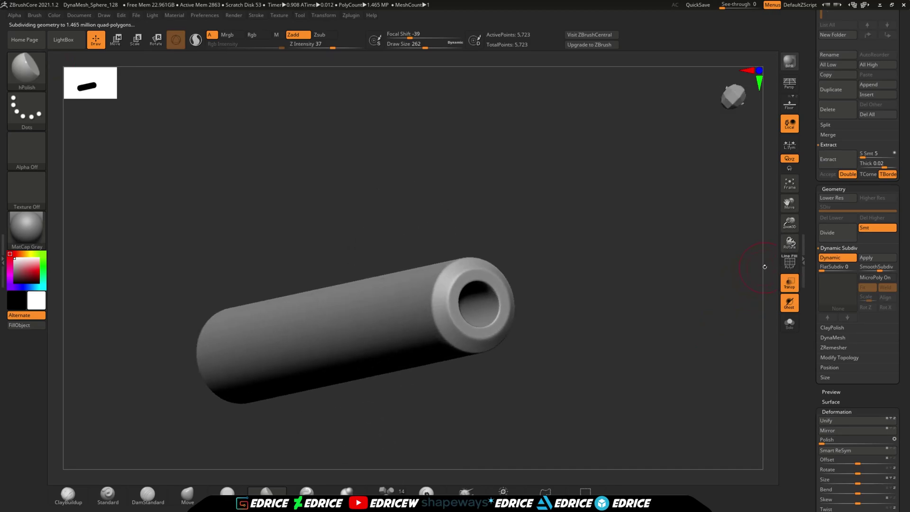
key("ctrl+d")
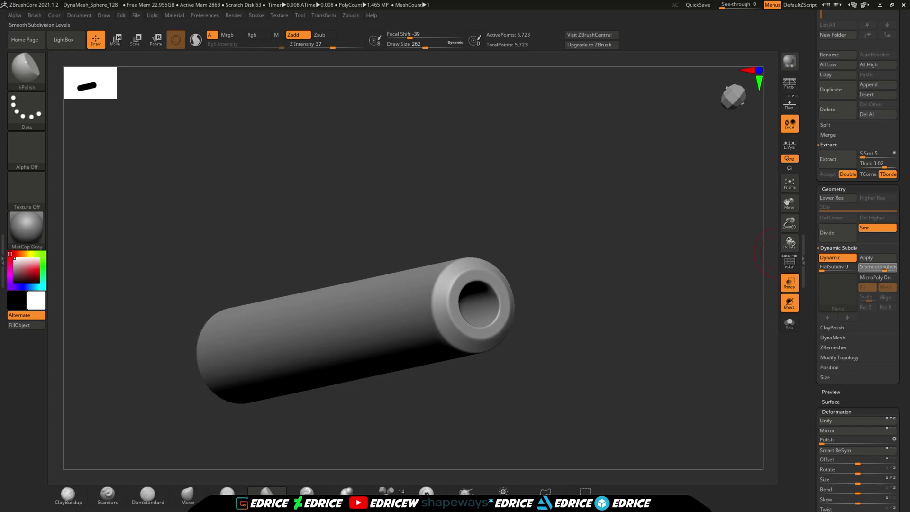
left_click_drag(593, 310, 580, 315)
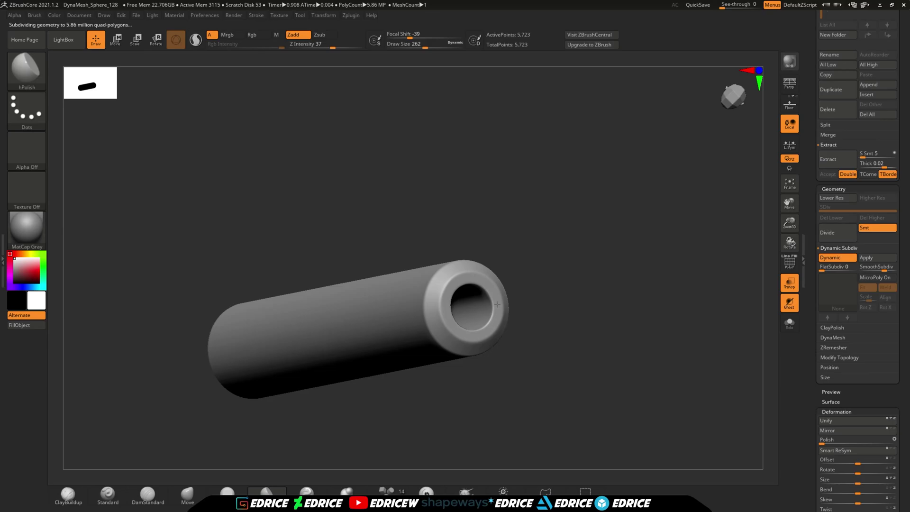
Compare the rod's bored end with Dynamic Subdiv switched off and back on.
left_click_drag(530, 284, 598, 283)
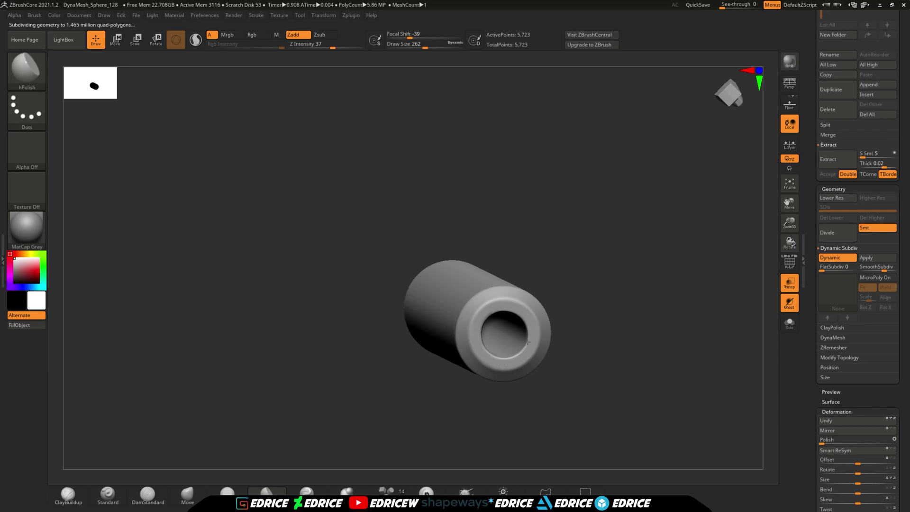
left_click_drag(563, 296, 545, 274)
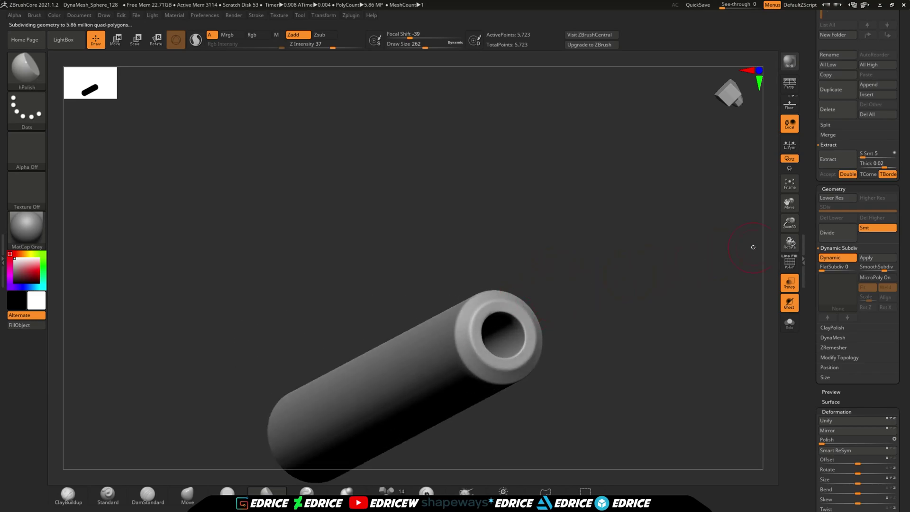
left_click(836, 258)
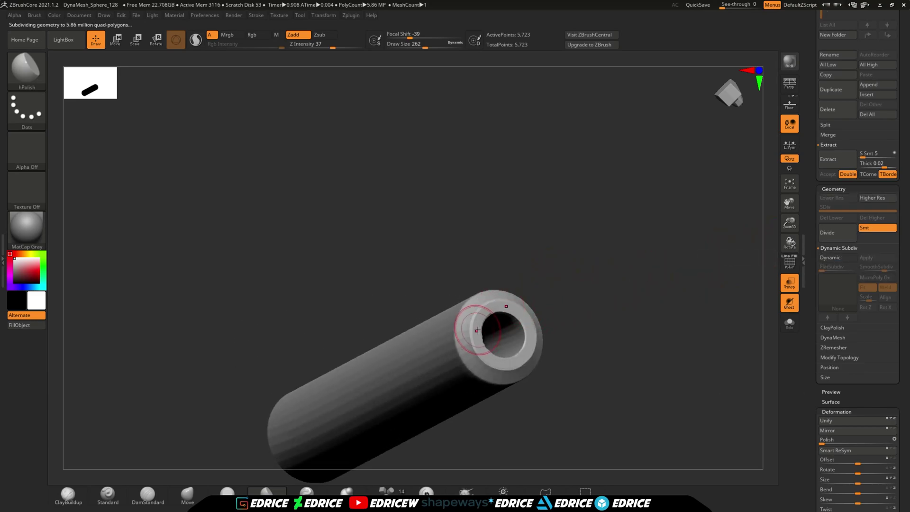
right_click_drag(561, 319, 563, 349)
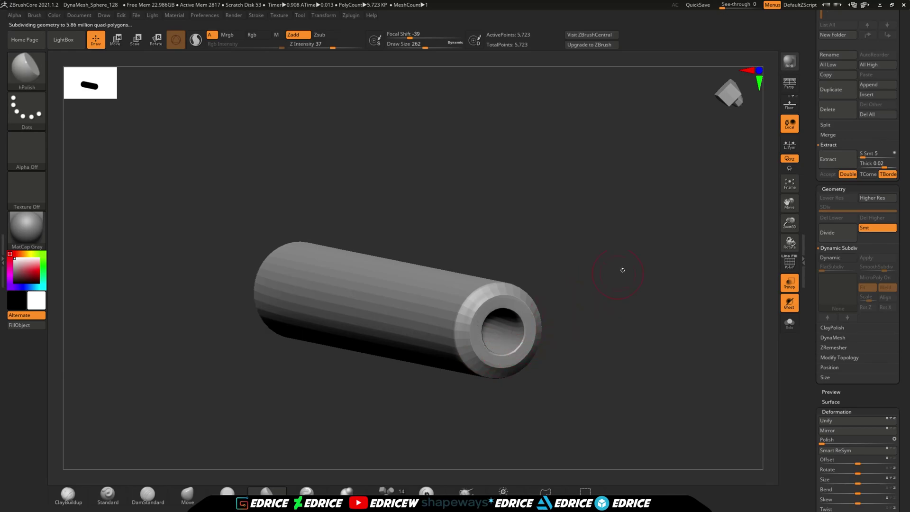
left_click(830, 257)
left_click_drag(660, 325, 557, 353)
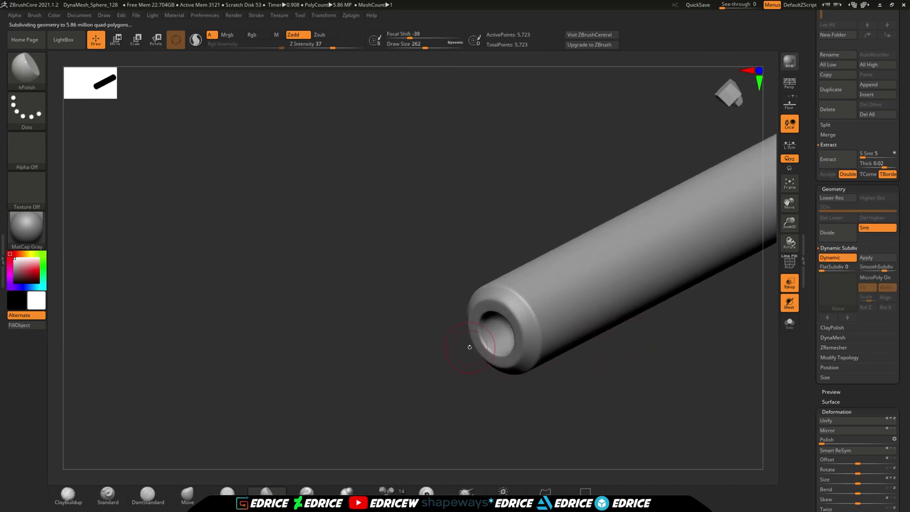
Examine the smoothed rod's chamfers, bore and side profile from several angles.
left_click(788, 183)
left_click_drag(693, 229, 663, 335)
left_click_drag(789, 223, 784, 192)
left_click_drag(715, 275, 673, 303)
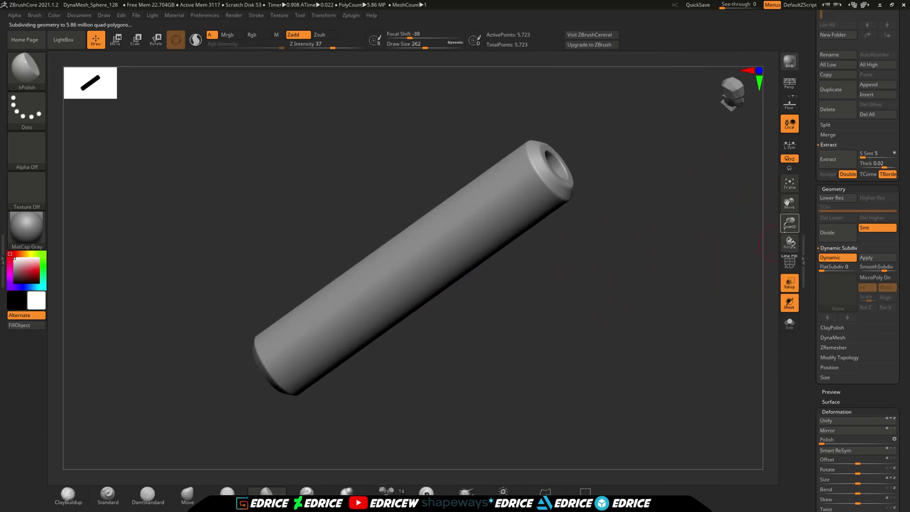
left_click_drag(783, 230, 771, 217)
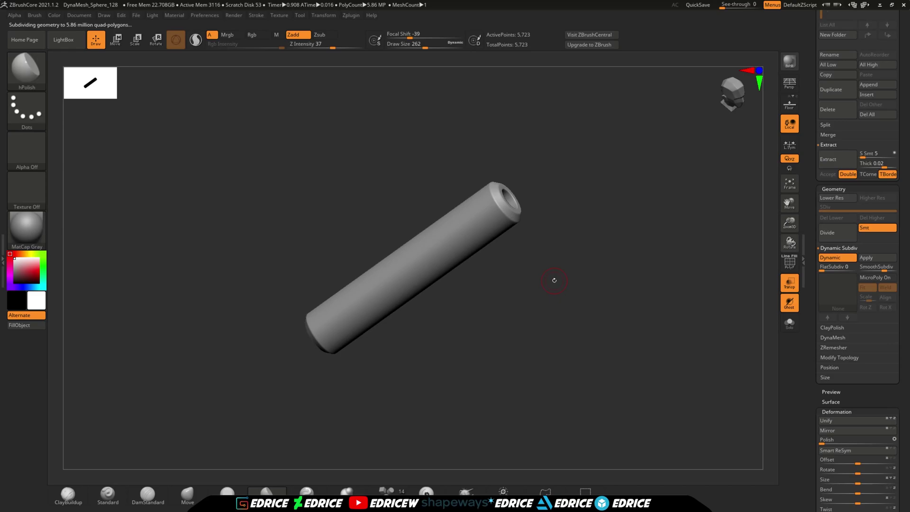
left_click_drag(554, 280, 550, 321)
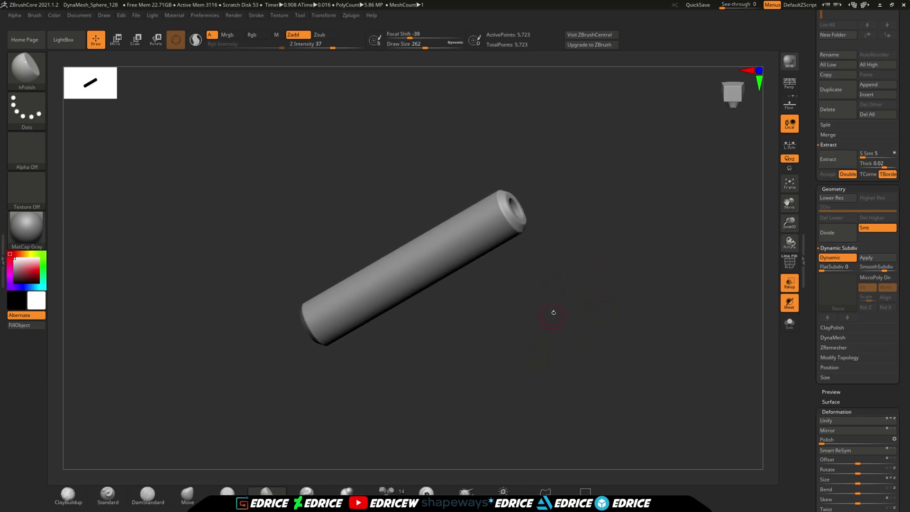
mouse_move(597, 283)
left_mouse_down()
mouse_move(583, 303)
mouse_move(598, 305)
mouse_move(601, 293)
mouse_move(593, 294)
left_mouse_up()
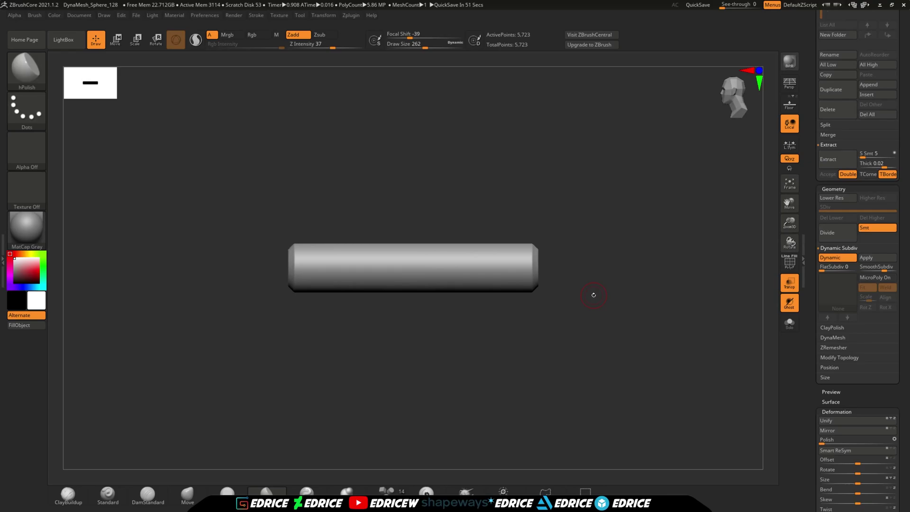
left_click_drag(641, 281, 619, 270)
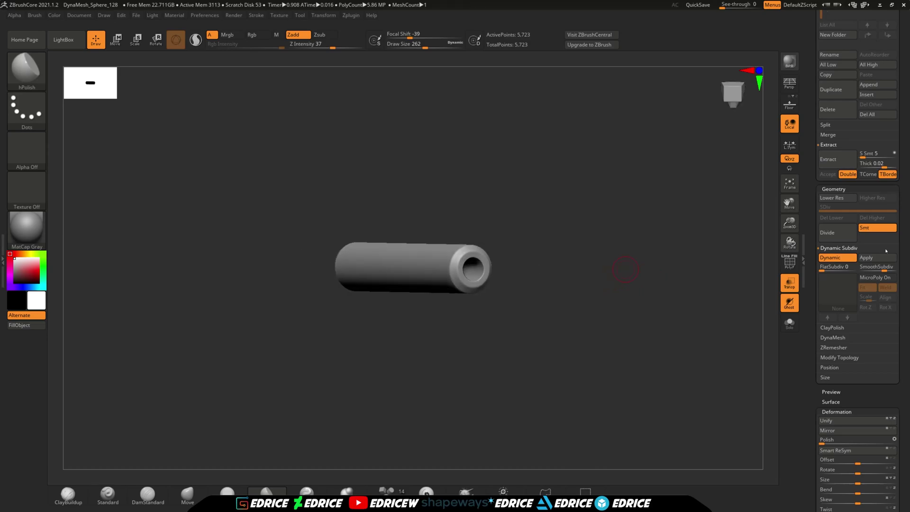
Apply Dynamic Subdiv to create real subdivision levels, and compare SDiv 1 with SDiv 6.
left_click(867, 257)
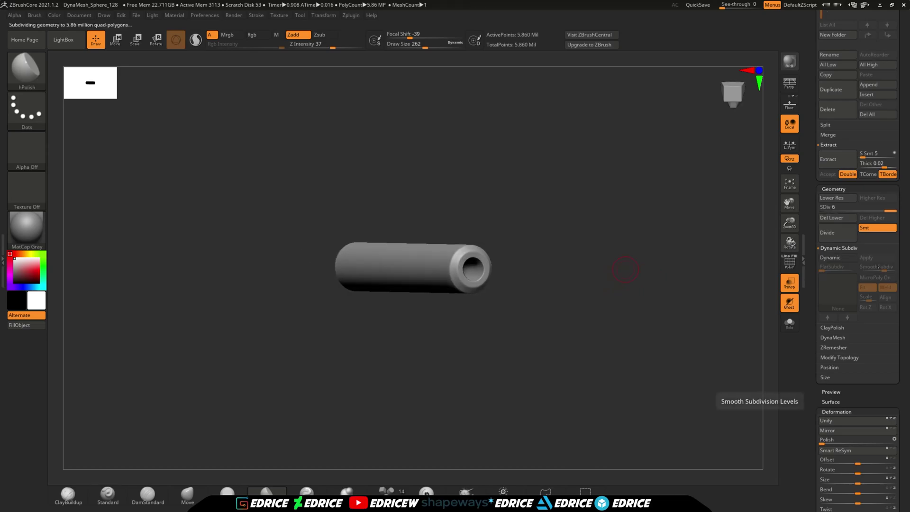
left_click_drag(888, 207, 859, 207)
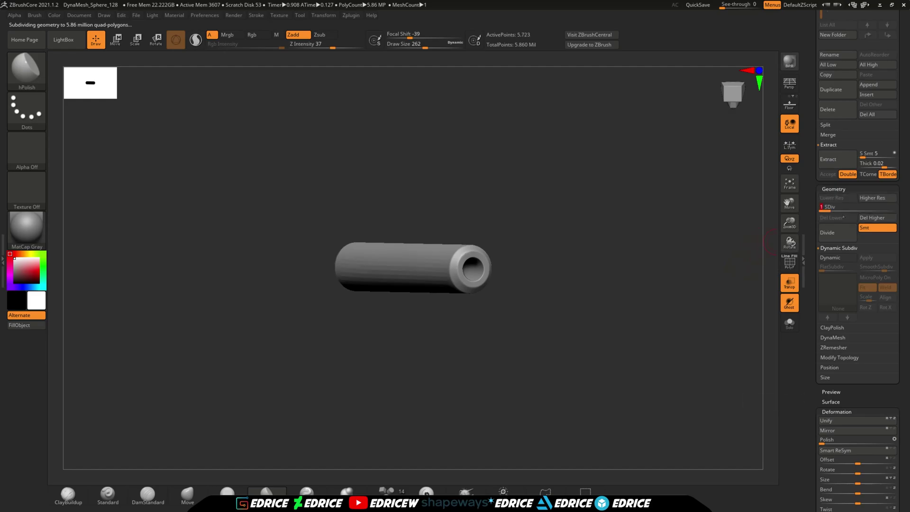
left_click(794, 188)
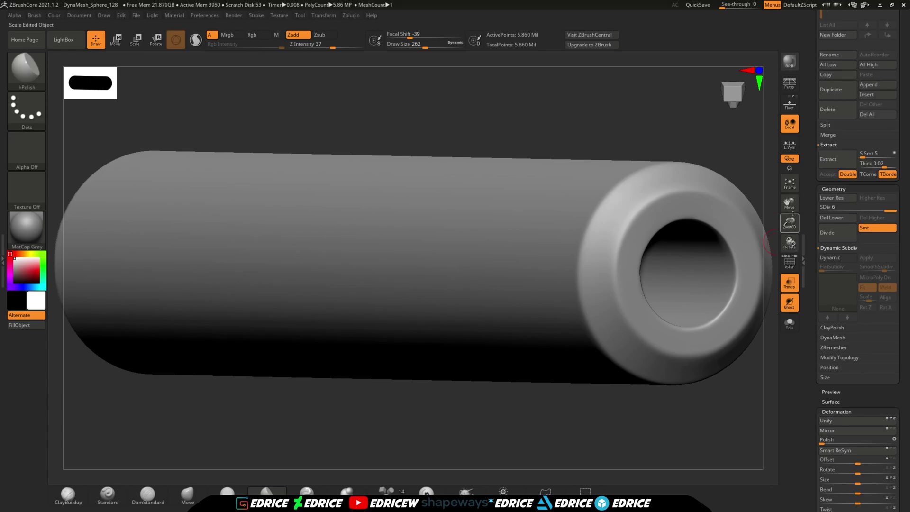
Turn on perspective display for a view of the whole rod.
left_click_drag(789, 221, 687, 320)
left_click(788, 83)
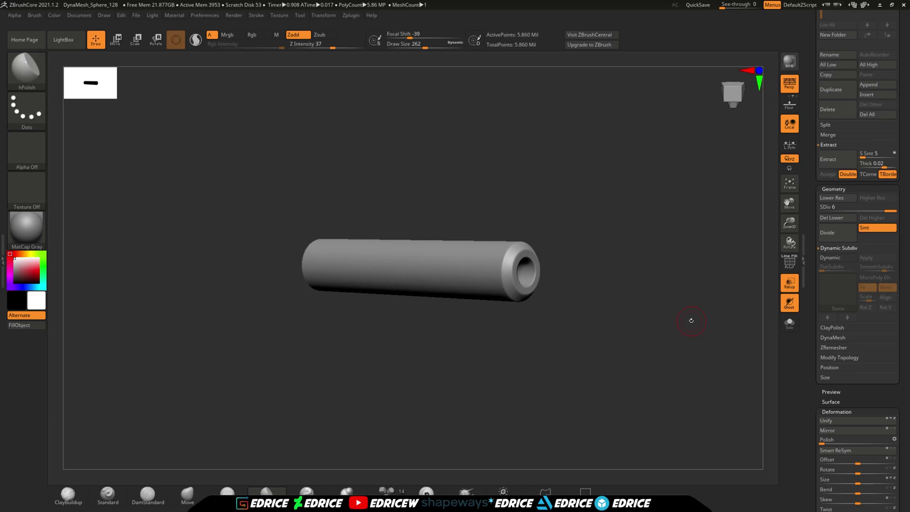